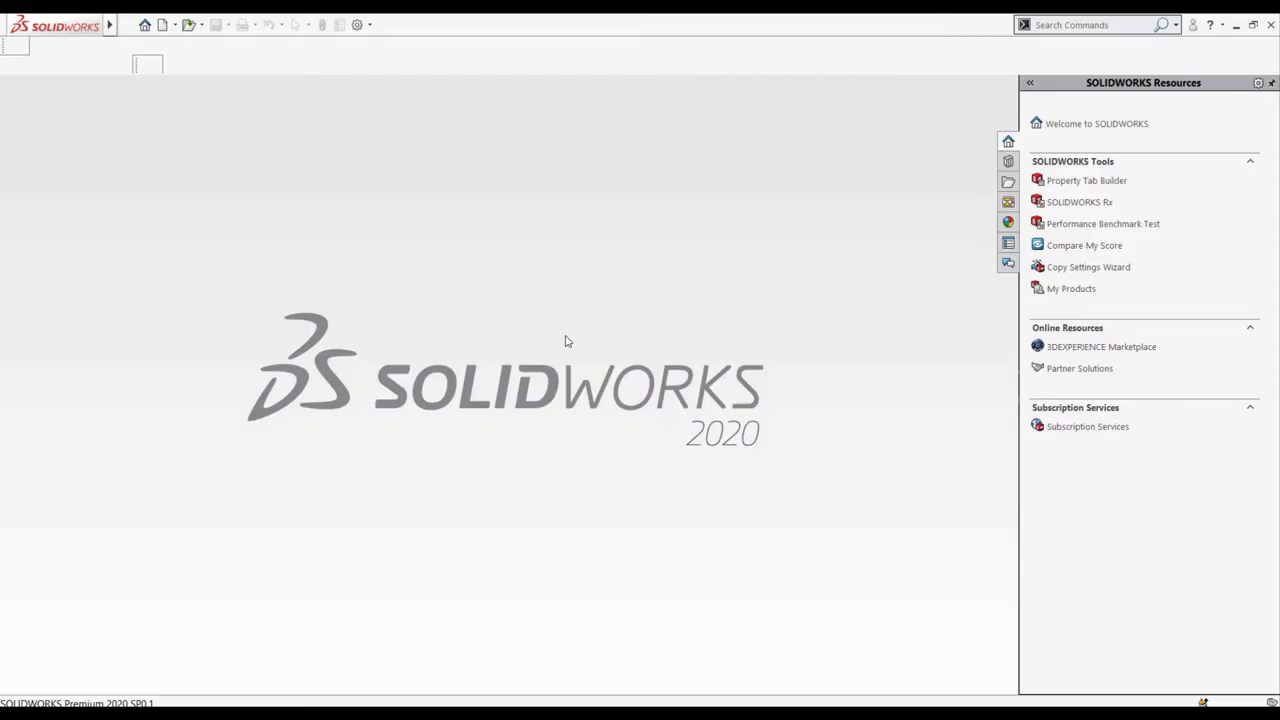
Create a new blank SOLIDWORKS part document, Part1
{"action": "left_click", "coordinate": [162, 24]}
{"action": "left_click", "coordinate": [553, 548]}
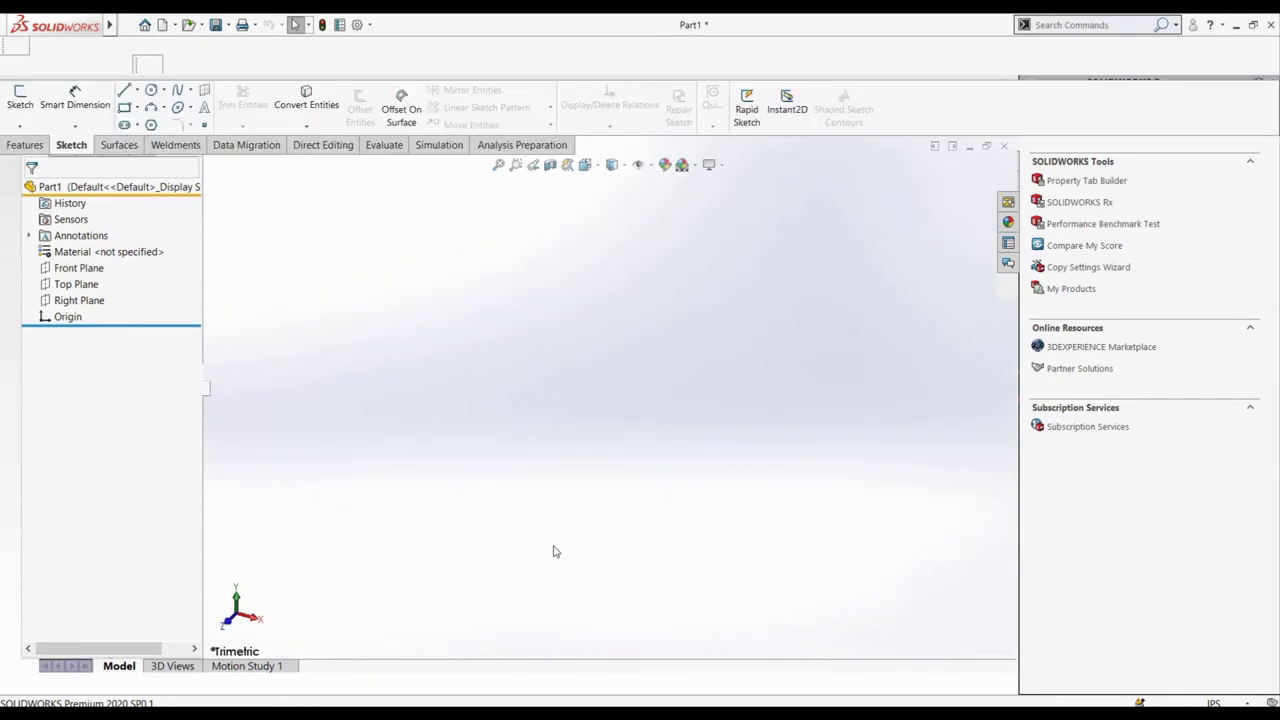
On the Top Plane, draw a center rectangle centred on the origin
{"action": "left_click", "coordinate": [20, 95]}
{"action": "left_click", "coordinate": [434, 386]}
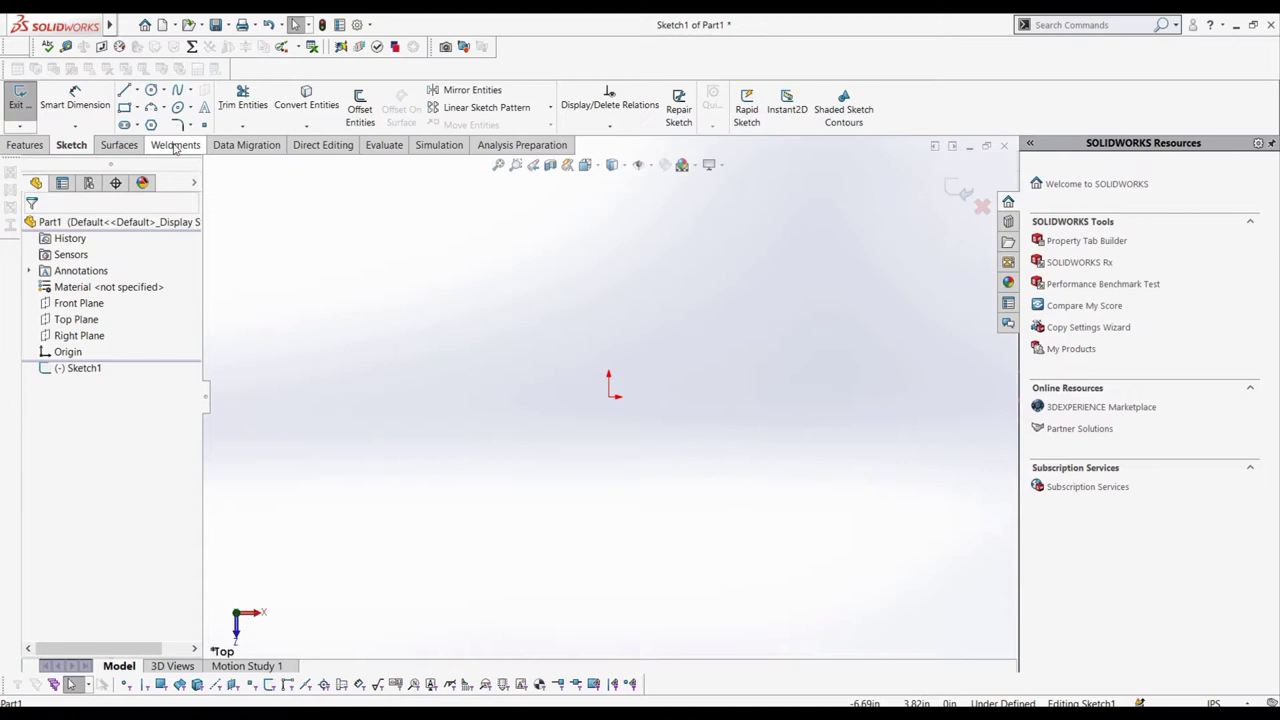
{"action": "left_click", "coordinate": [137, 107]}
{"action": "left_click", "coordinate": [188, 138]}
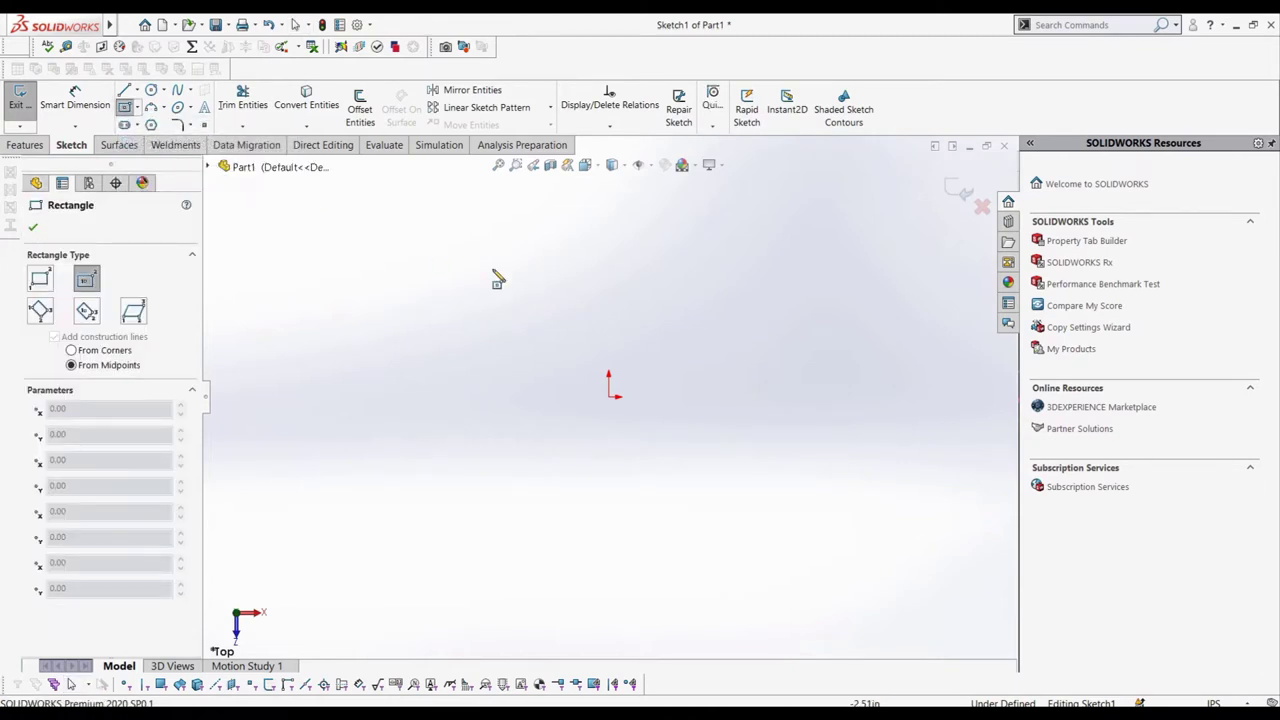
{"action": "left_click", "coordinate": [608, 397]}
{"action": "left_click", "coordinate": [550, 320]}
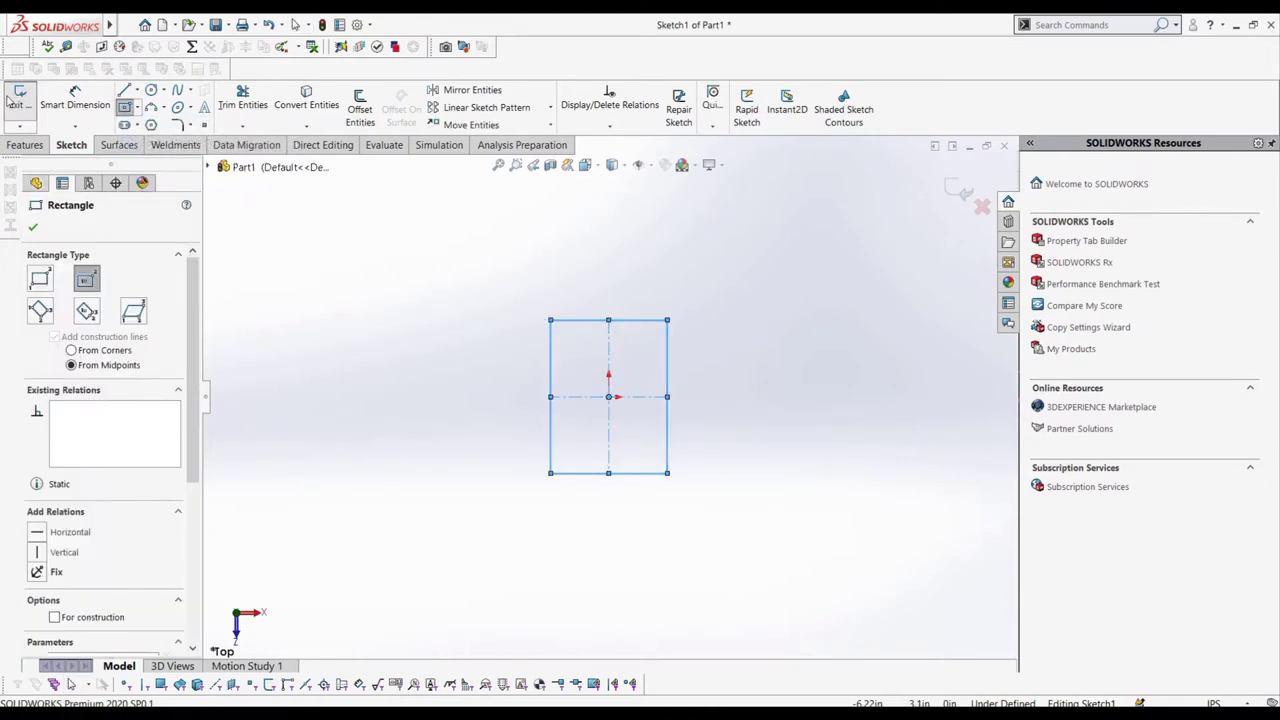
{"action": "key", "text": "Escape"}
Dimension the rectangle as a 2.00 by 2.00 square
{"action": "left_click", "coordinate": [73, 110]}
{"action": "left_click", "coordinate": [596, 320]}
{"action": "left_click", "coordinate": [580, 300]}
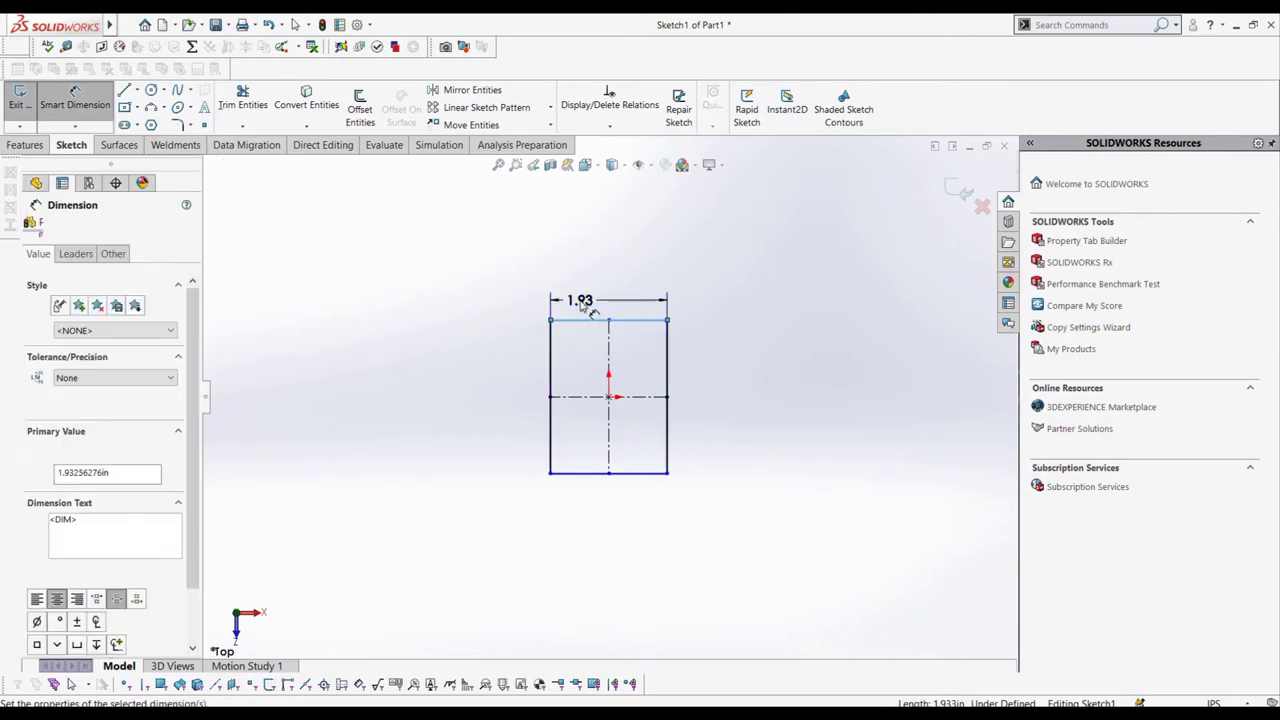
{"action": "type", "text": "2"}
{"action": "key", "text": "Return"}
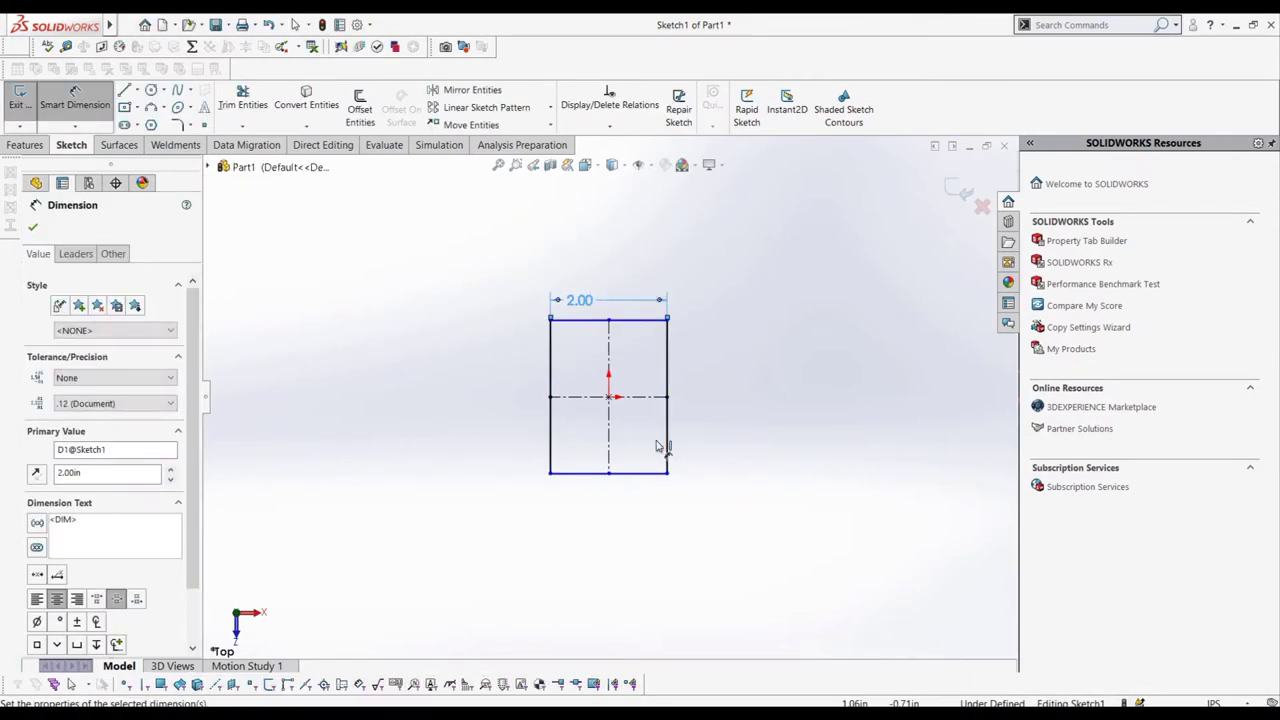
{"action": "left_click", "coordinate": [667, 445]}
{"action": "left_click", "coordinate": [706, 432]}
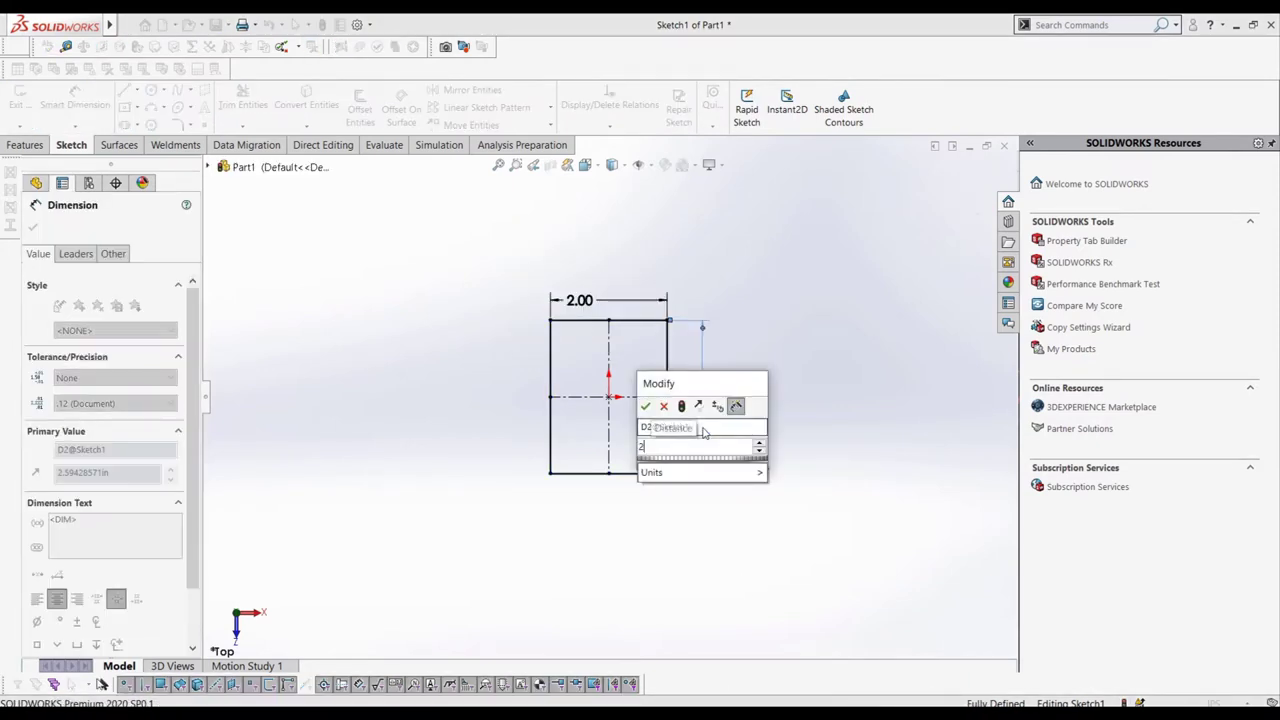
{"action": "type", "text": "2"}
{"action": "key", "text": "Return"}
{"action": "key", "text": "Escape"}
Offset the square 0.50 outward, keeping the inner square as construction geometry
{"action": "left_click", "coordinate": [360, 110]}
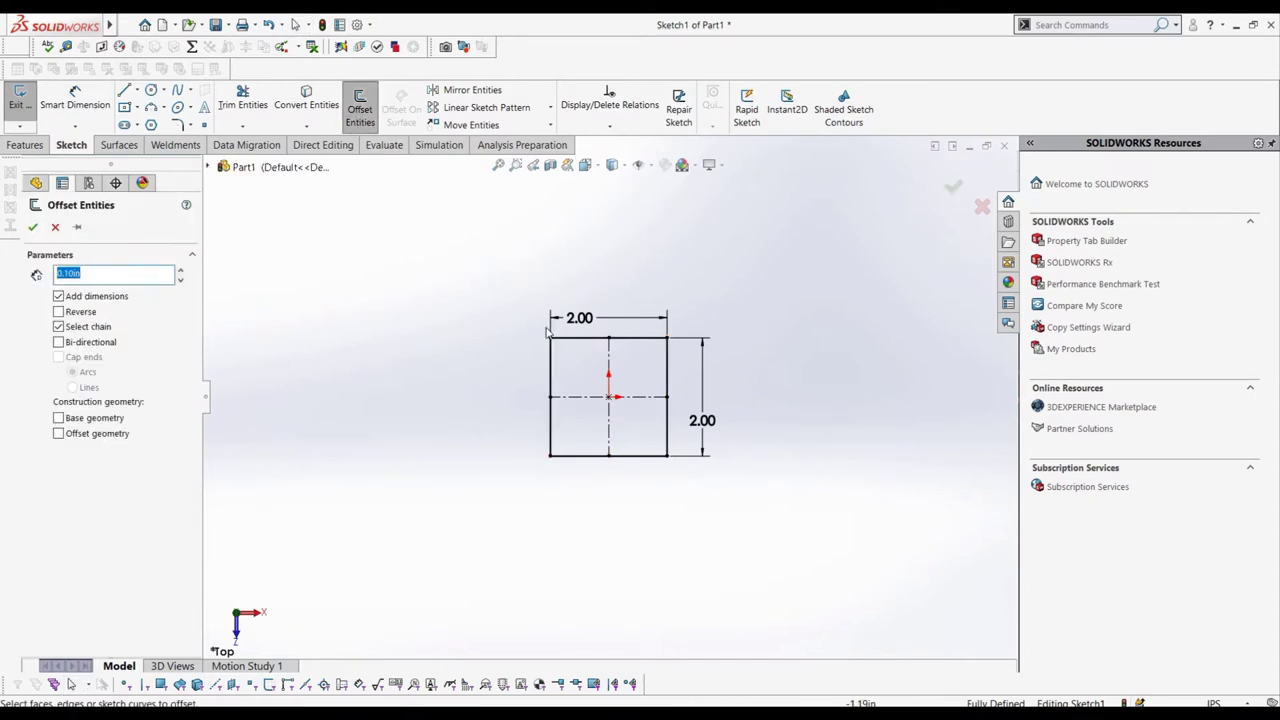
{"action": "left_click", "coordinate": [566, 340]}
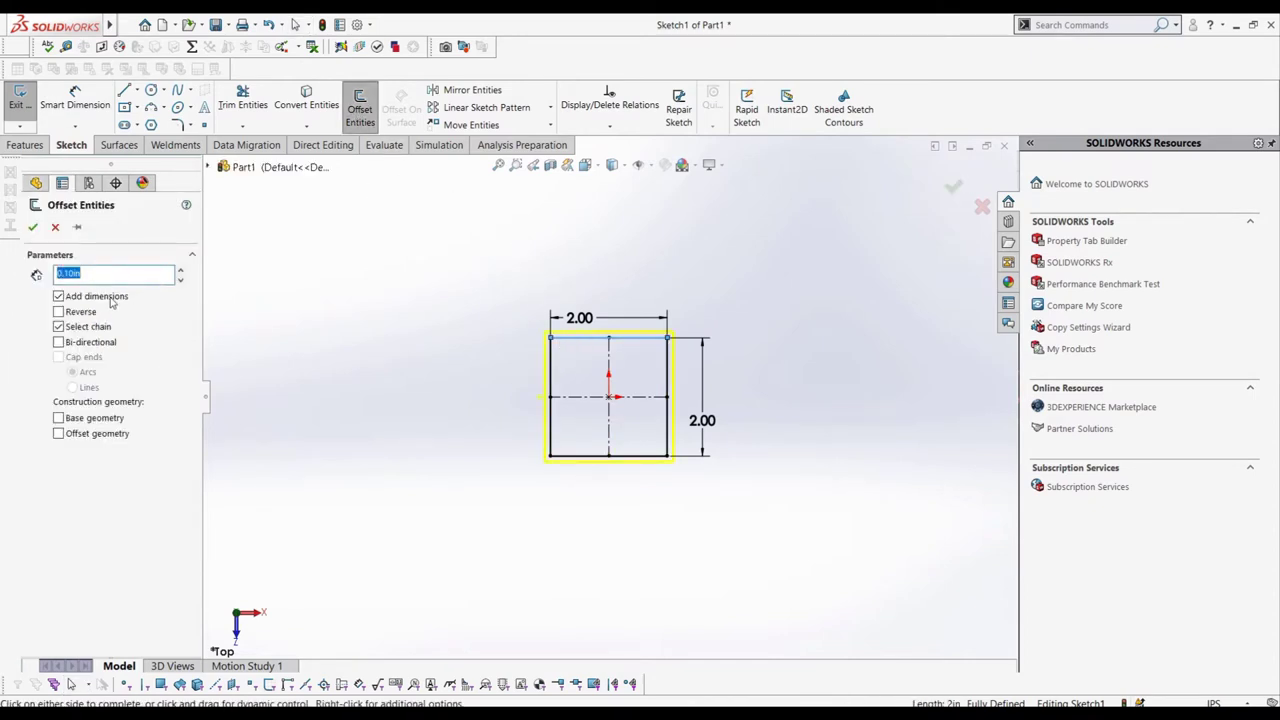
{"action": "type", "text": "0.5"}
{"action": "key", "text": "Return"}
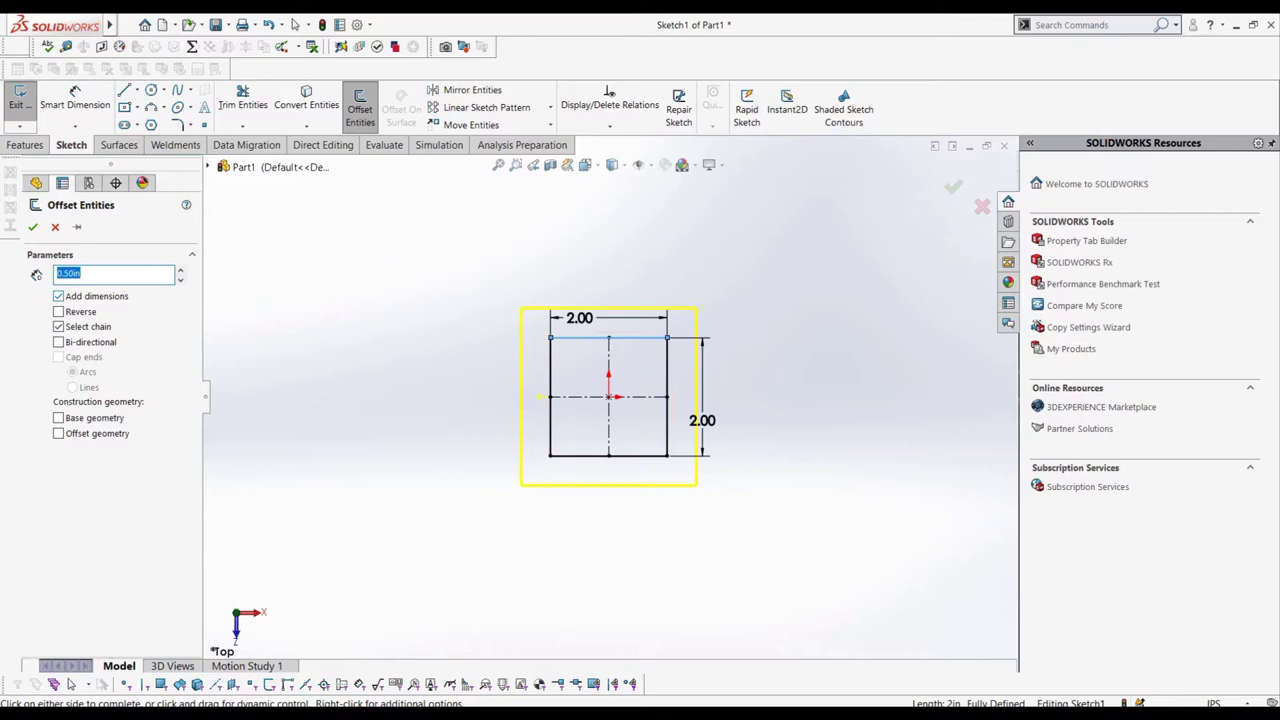
{"action": "left_click", "coordinate": [33, 227]}
{"action": "right_click", "coordinate": [596, 352]}
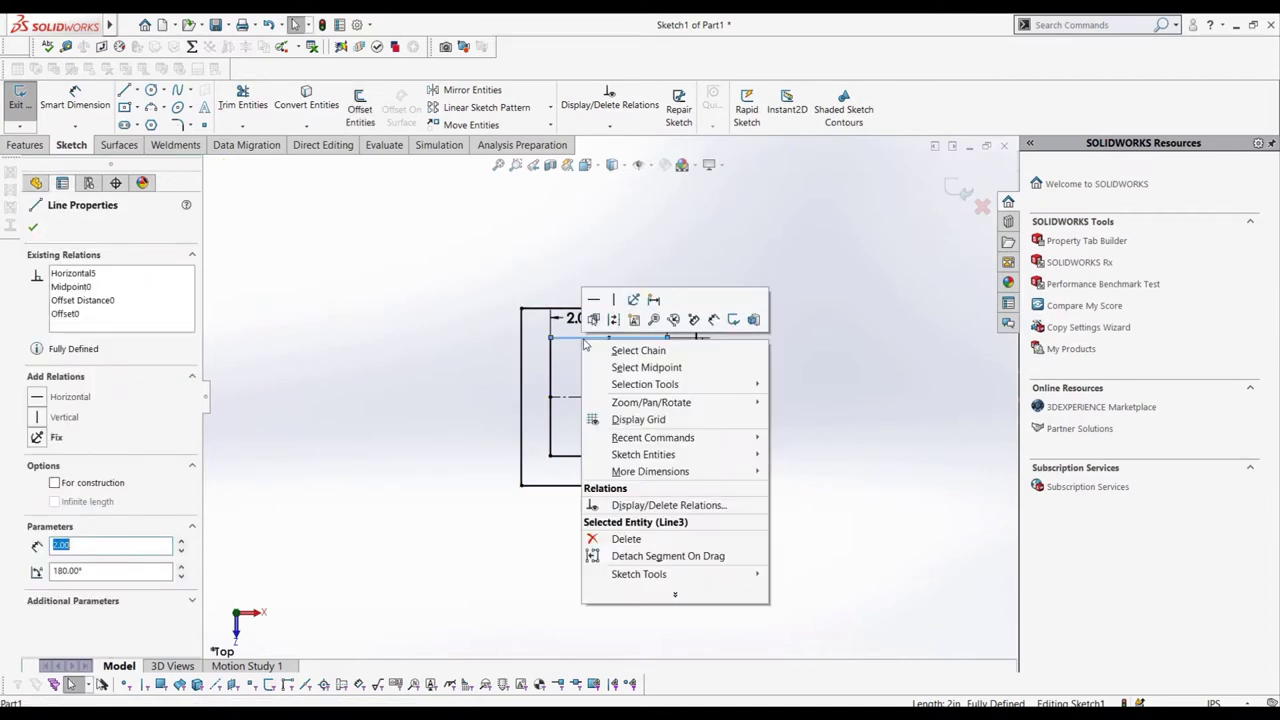
{"action": "key", "text": "Escape"}
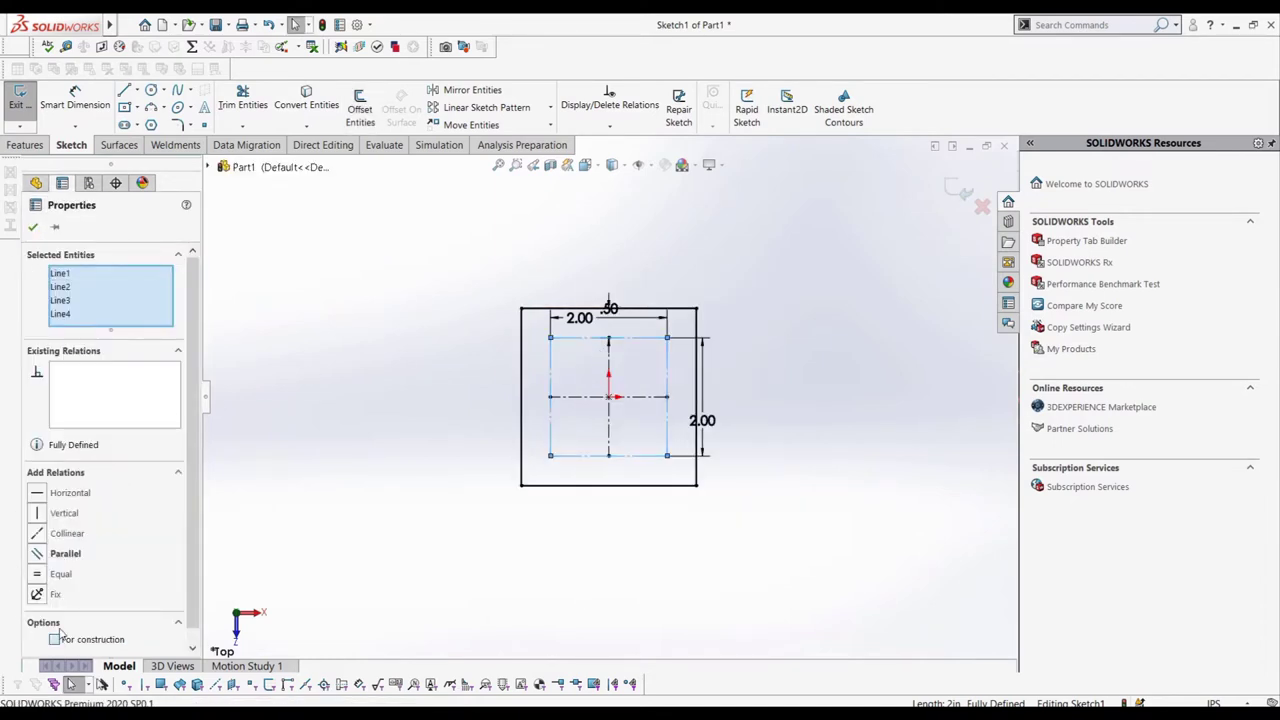
Draw a circle centred on each of the square's four corners
{"action": "left_click", "coordinate": [151, 90]}
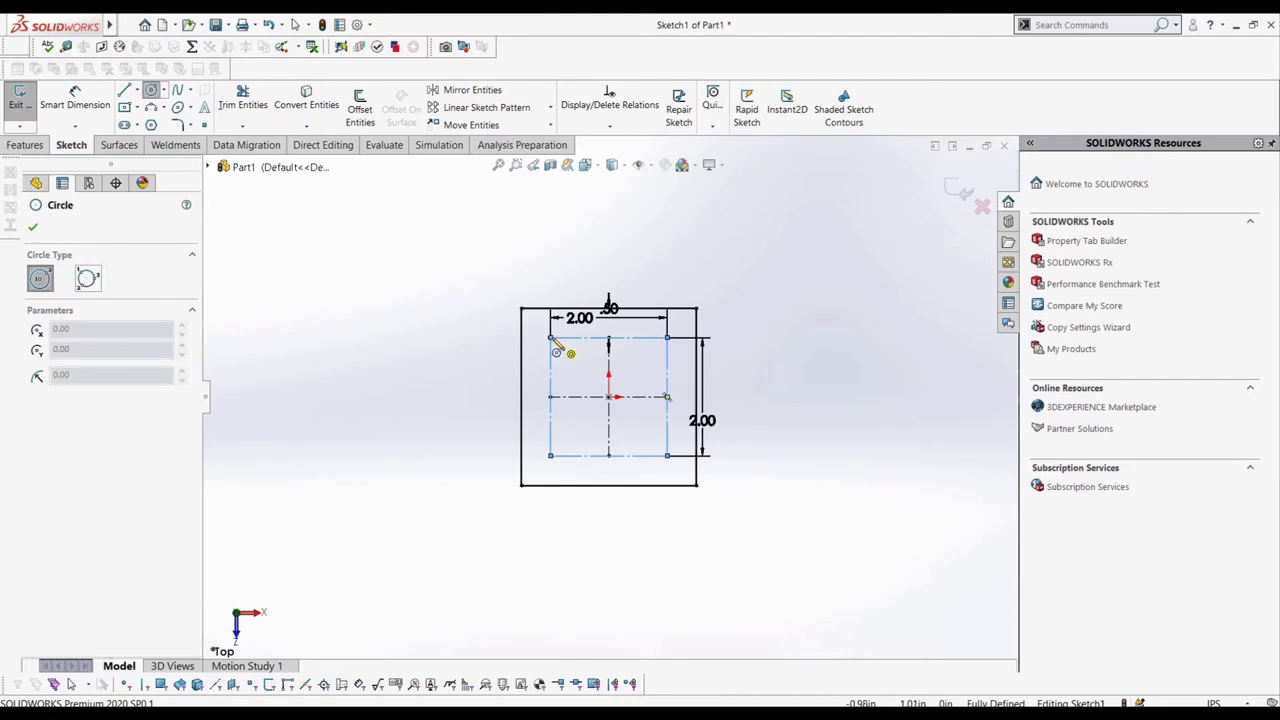
{"action": "left_click", "coordinate": [550, 338]}
{"action": "left_click", "coordinate": [667, 338]}
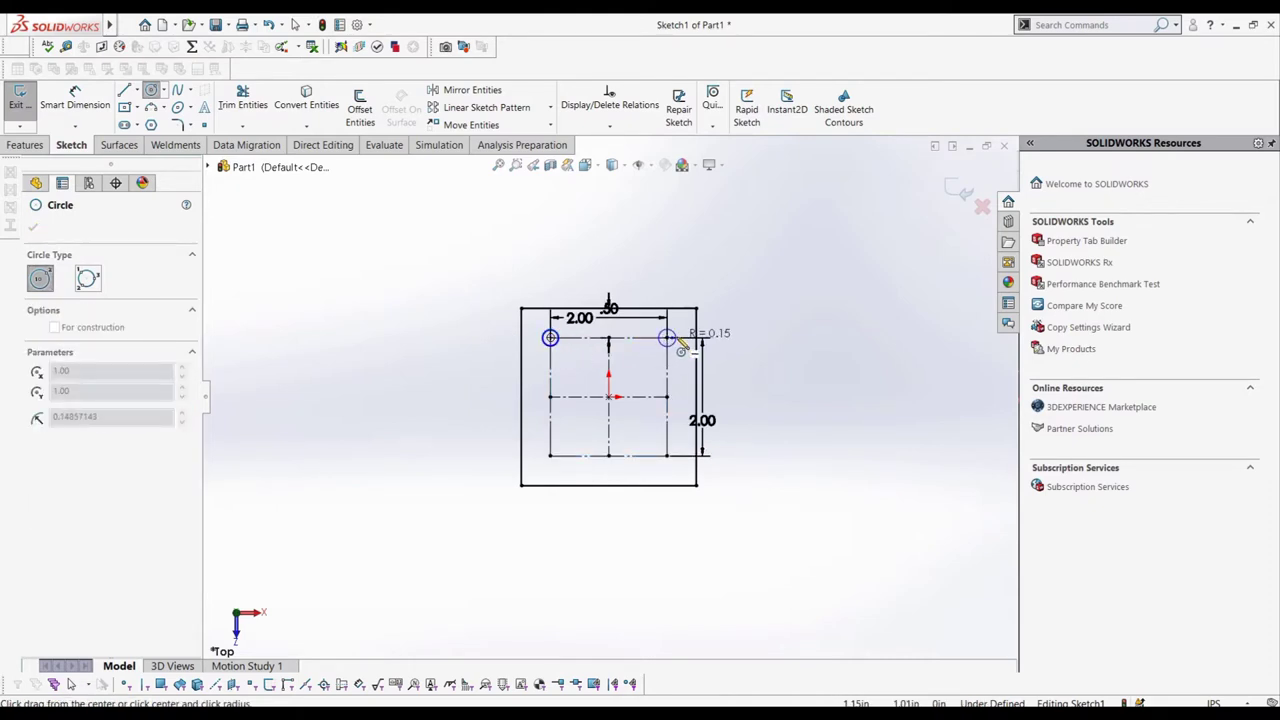
{"action": "left_click", "coordinate": [678, 336]}
{"action": "left_click", "coordinate": [667, 456]}
{"action": "left_click", "coordinate": [676, 463]}
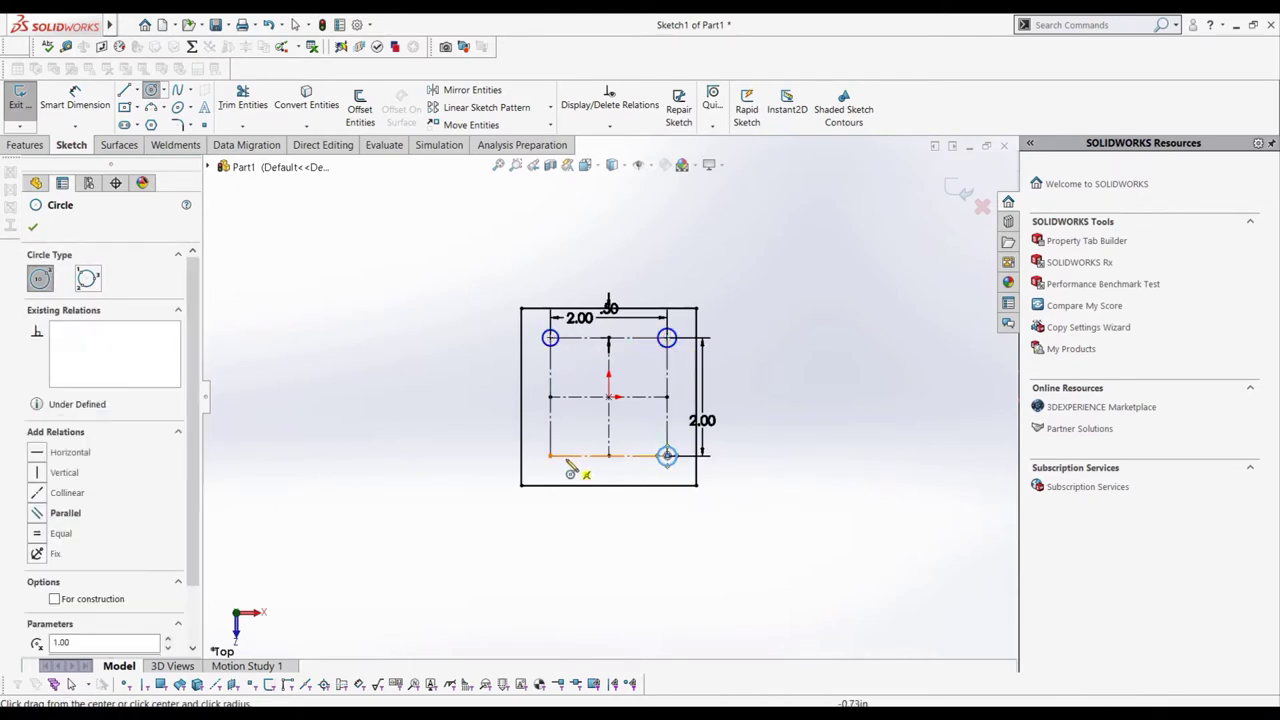
{"action": "left_click", "coordinate": [550, 456]}
{"action": "left_click", "coordinate": [561, 459]}
Dimension the top-left corner circle to a 0.25 diameter
{"action": "left_click", "coordinate": [74, 100]}
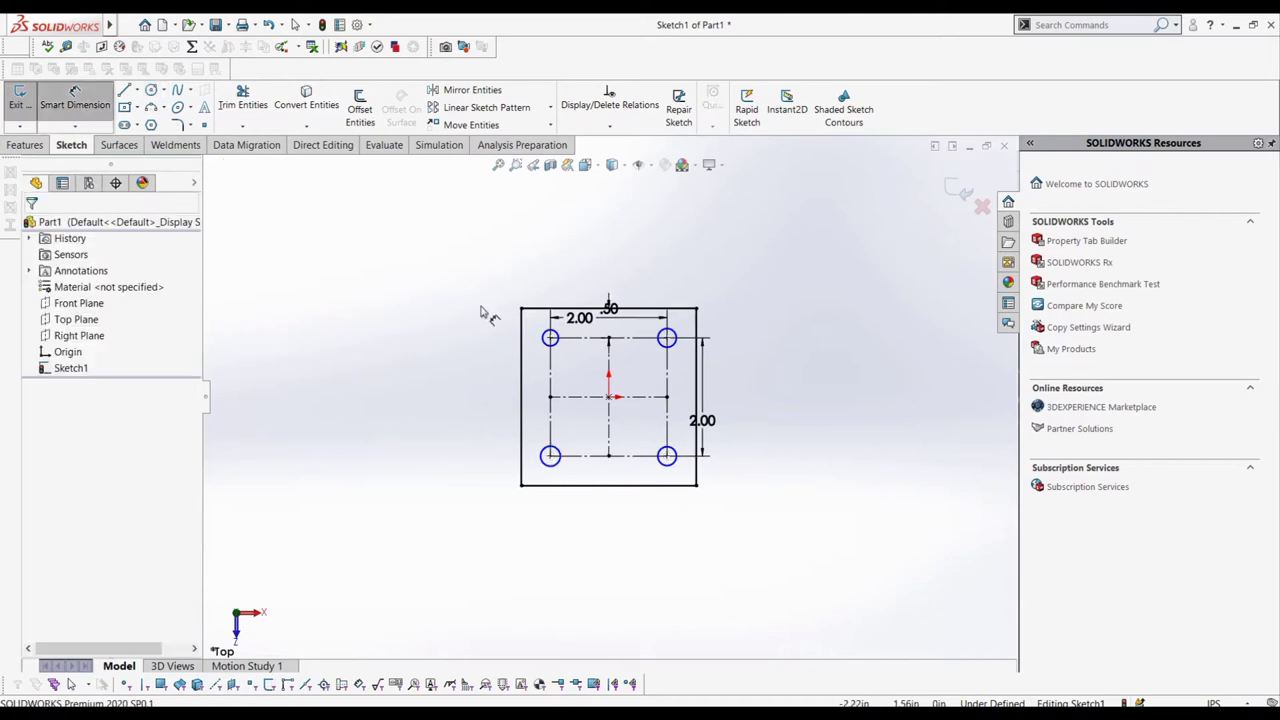
{"action": "left_click", "coordinate": [550, 336]}
{"action": "left_click", "coordinate": [580, 364]}
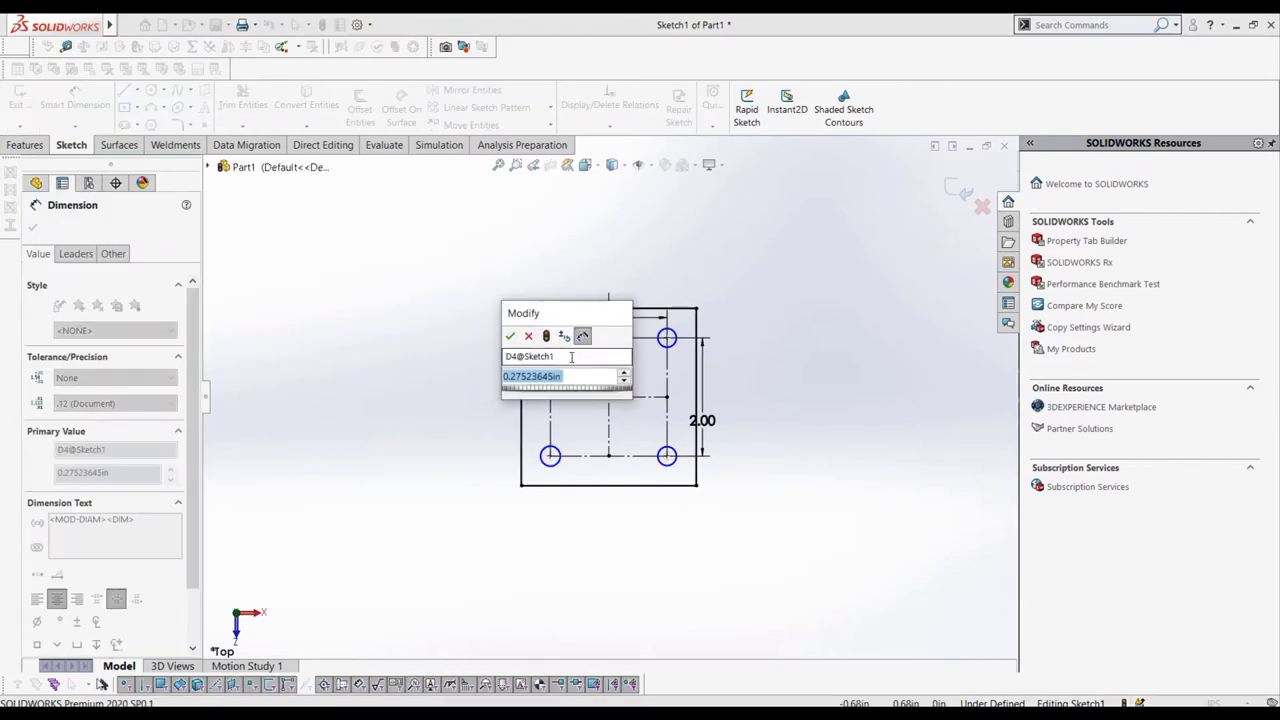
{"action": "type", "text": "="}
{"action": "type", "text": "0.25"}
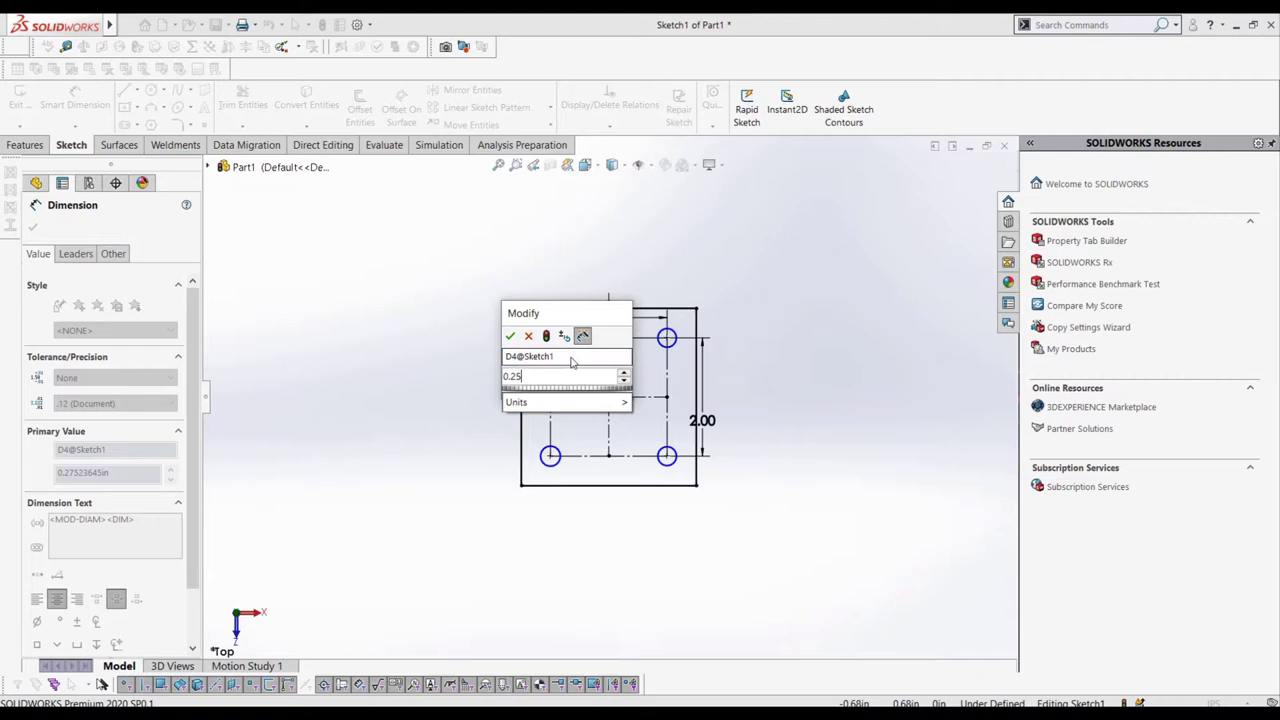
{"action": "key", "text": "Return"}
{"action": "key", "text": "Escape"}
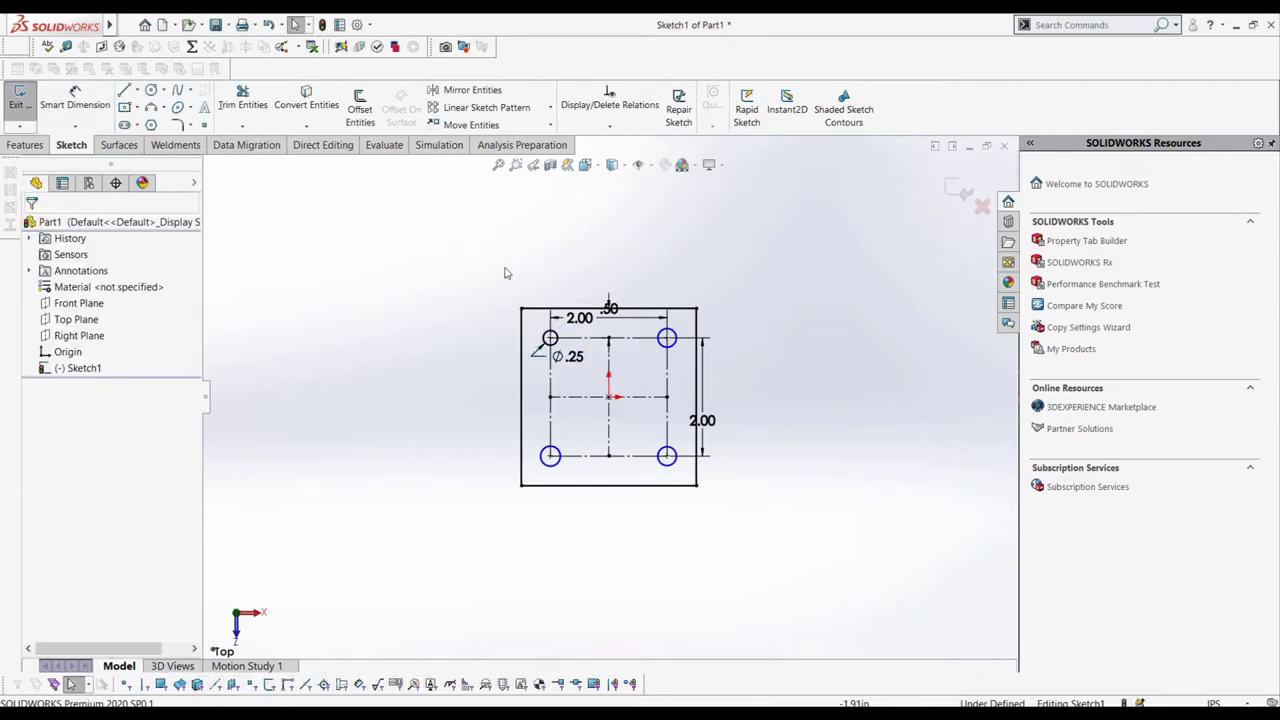
Add a Fix relation to all four corner circles
{"action": "left_click", "coordinate": [546, 337]}
{"action": "left_click", "coordinate": [675, 348], "text": "ctrl"}
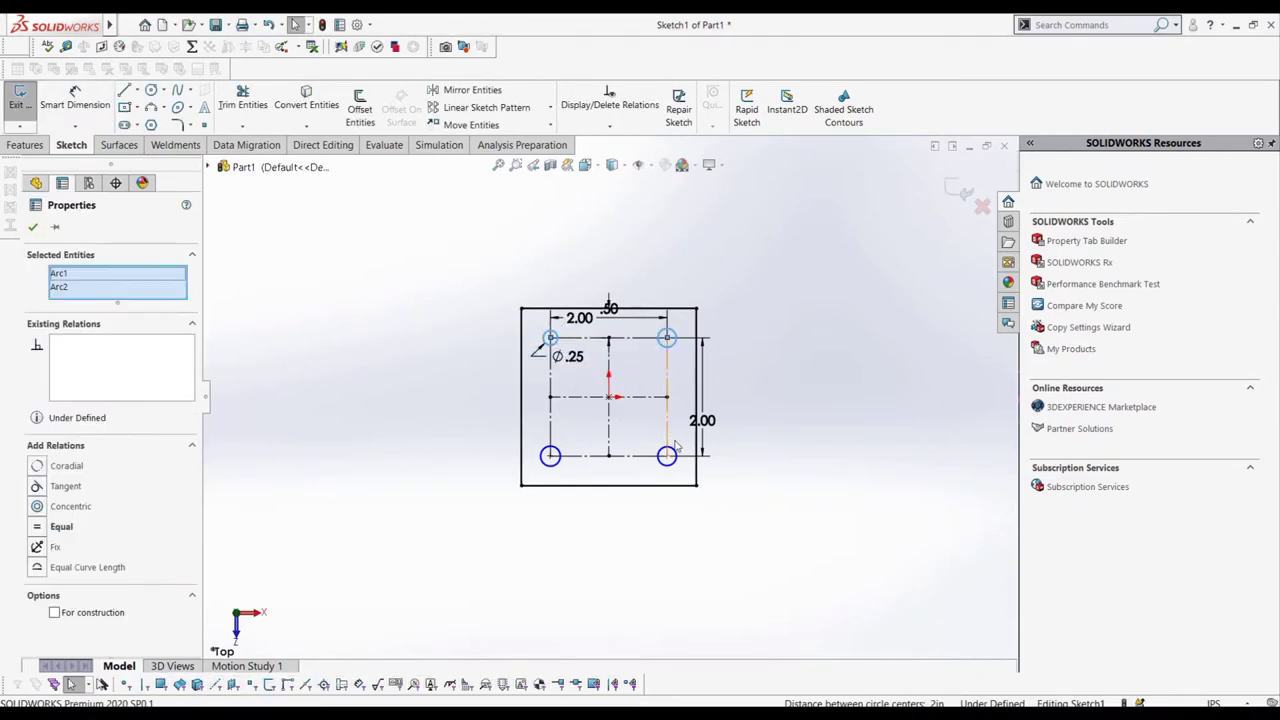
{"action": "left_click", "coordinate": [674, 462], "text": "ctrl"}
{"action": "left_click", "coordinate": [561, 465], "text": "ctrl"}
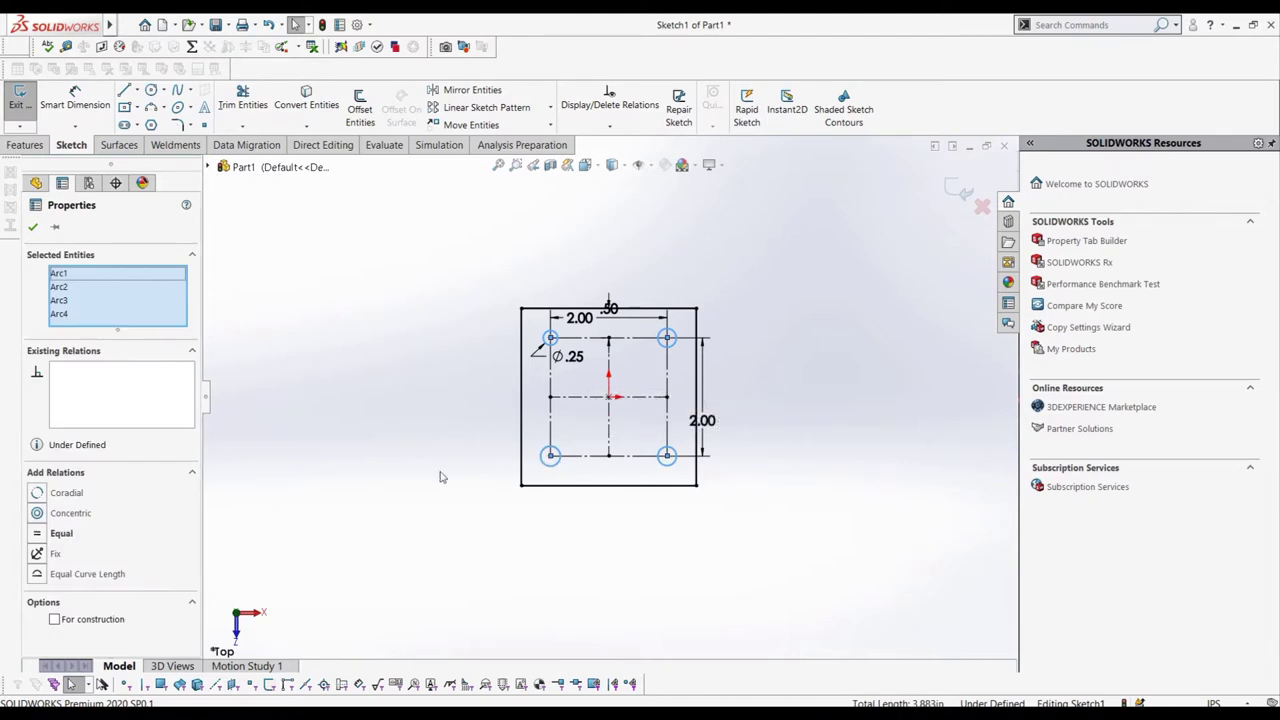
{"action": "left_click", "coordinate": [48, 552]}
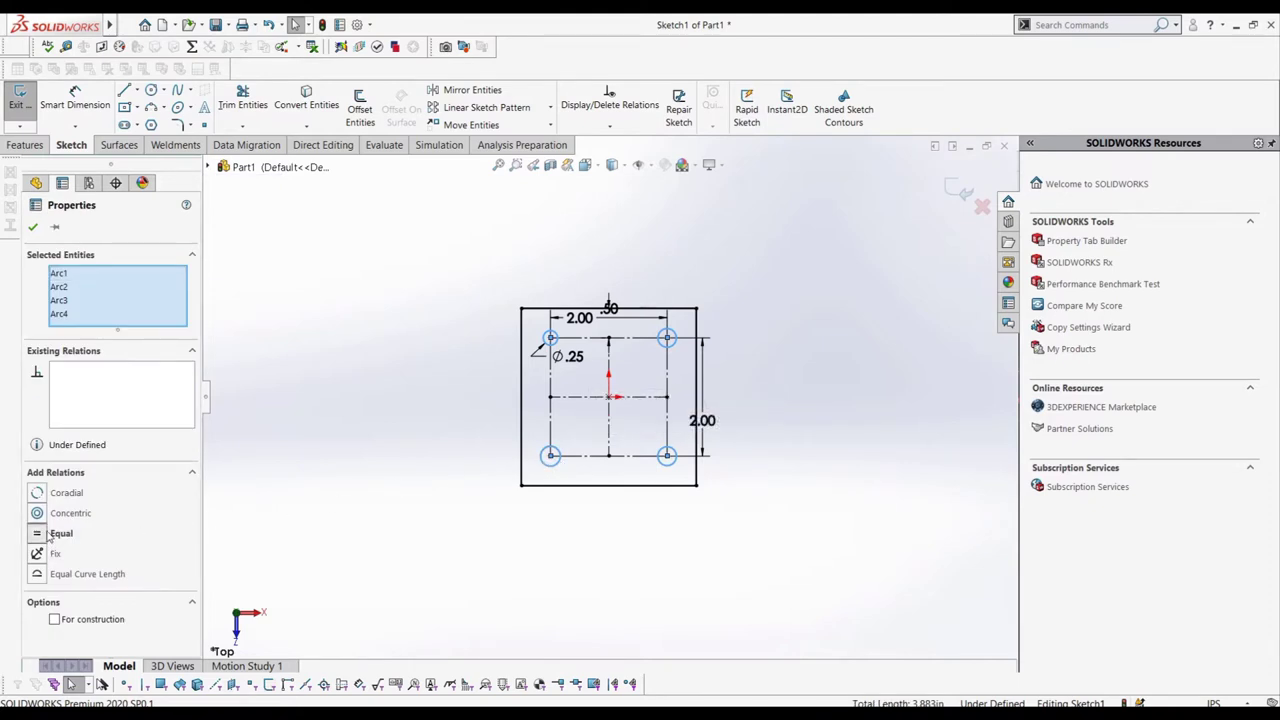
{"action": "left_click", "coordinate": [32, 228]}
Make the whole selected pulley sketch into block Block1-1 via Tools > Blocks > Make
{"action": "mouse_move", "coordinate": [375, 335]}
{"action": "left_mouse_down"}
{"action": "mouse_move", "coordinate": [481, 522]}
{"action": "mouse_move", "coordinate": [725, 572]}
{"action": "mouse_move", "coordinate": [769, 333]}
{"action": "mouse_move", "coordinate": [674, 228]}
{"action": "mouse_move", "coordinate": [606, 231]}
{"action": "left_mouse_up"}
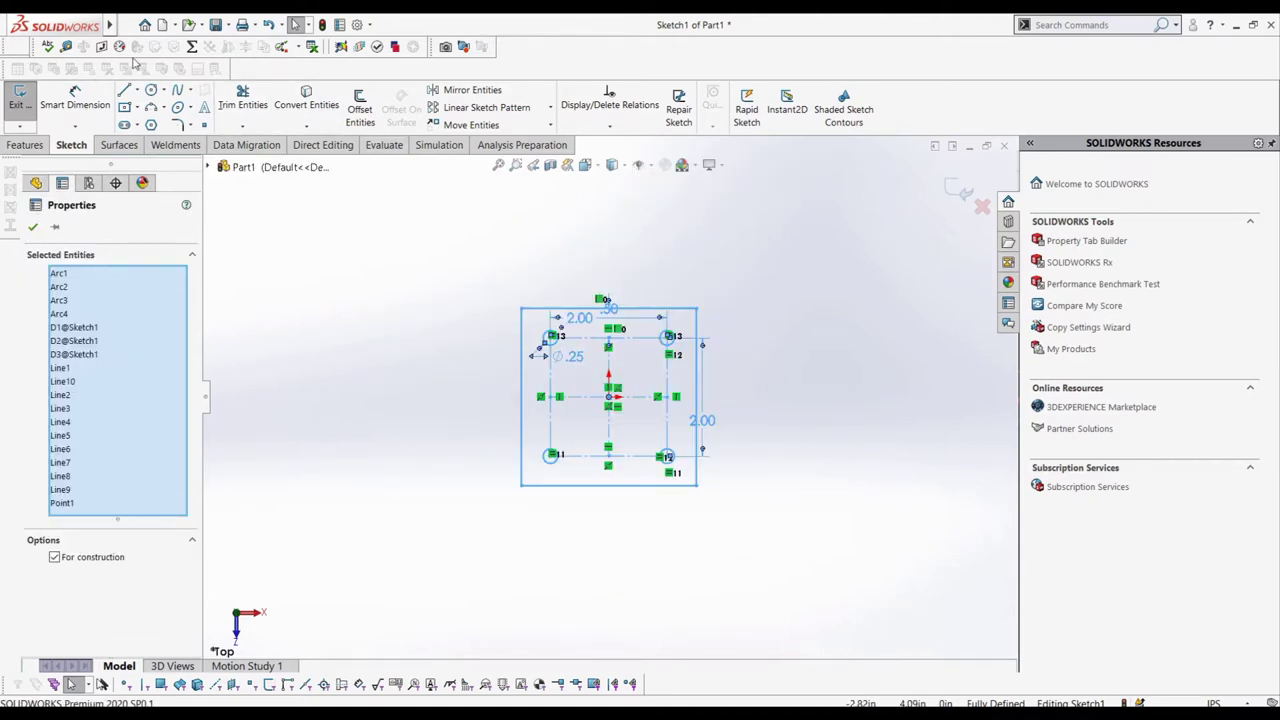
{"action": "mouse_move", "coordinate": [111, 25]}
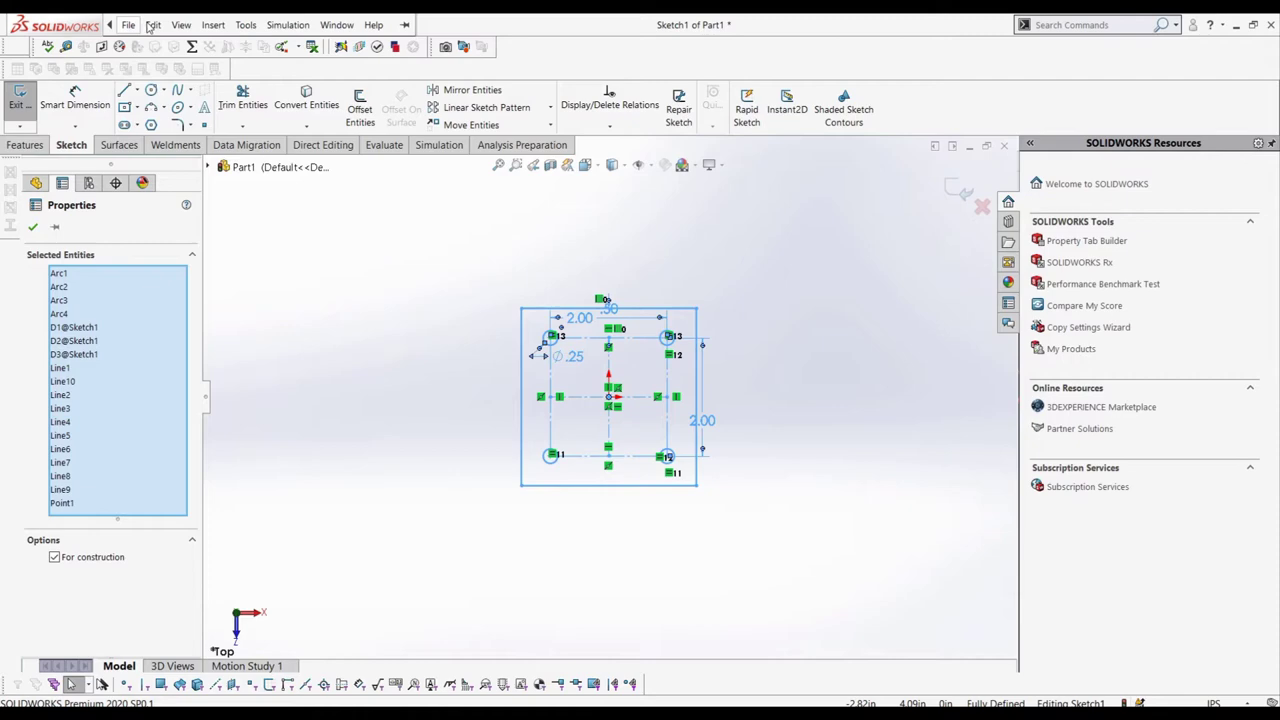
{"action": "left_click", "coordinate": [213, 25]}
{"action": "mouse_move", "coordinate": [241, 24]}
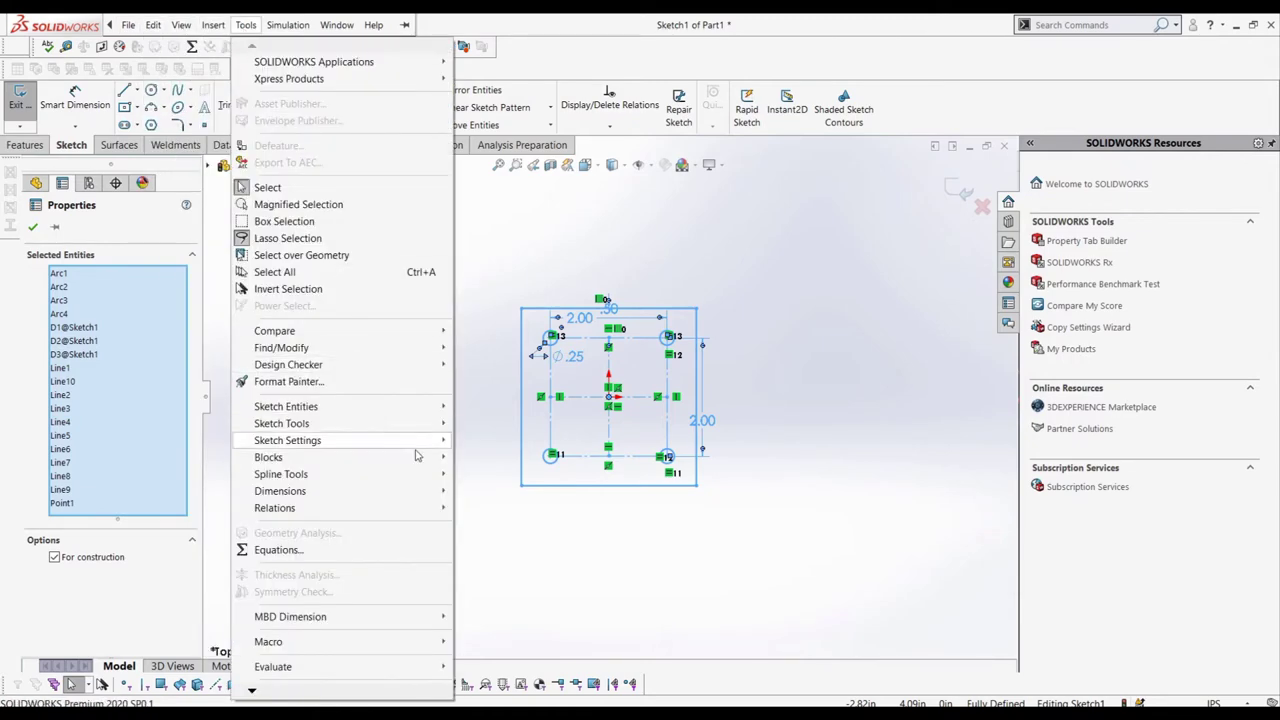
{"action": "mouse_move", "coordinate": [419, 457]}
{"action": "left_click", "coordinate": [467, 460]}
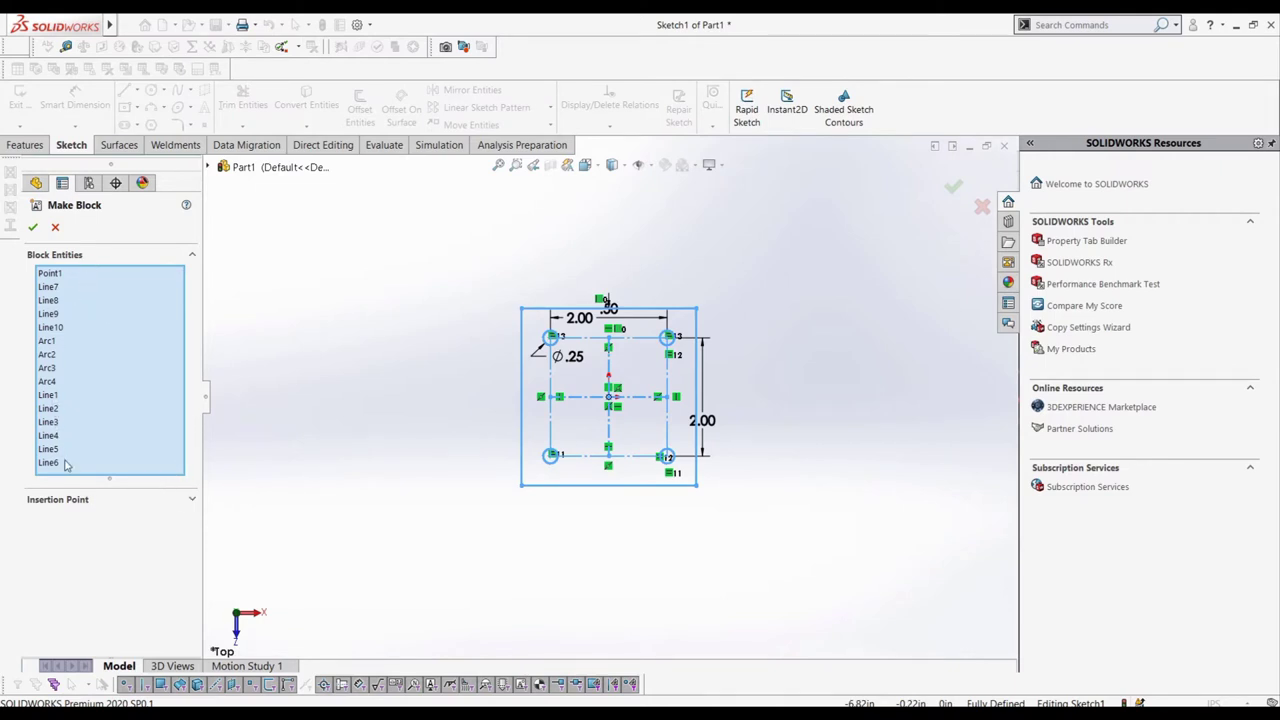
{"action": "left_click", "coordinate": [77, 501]}
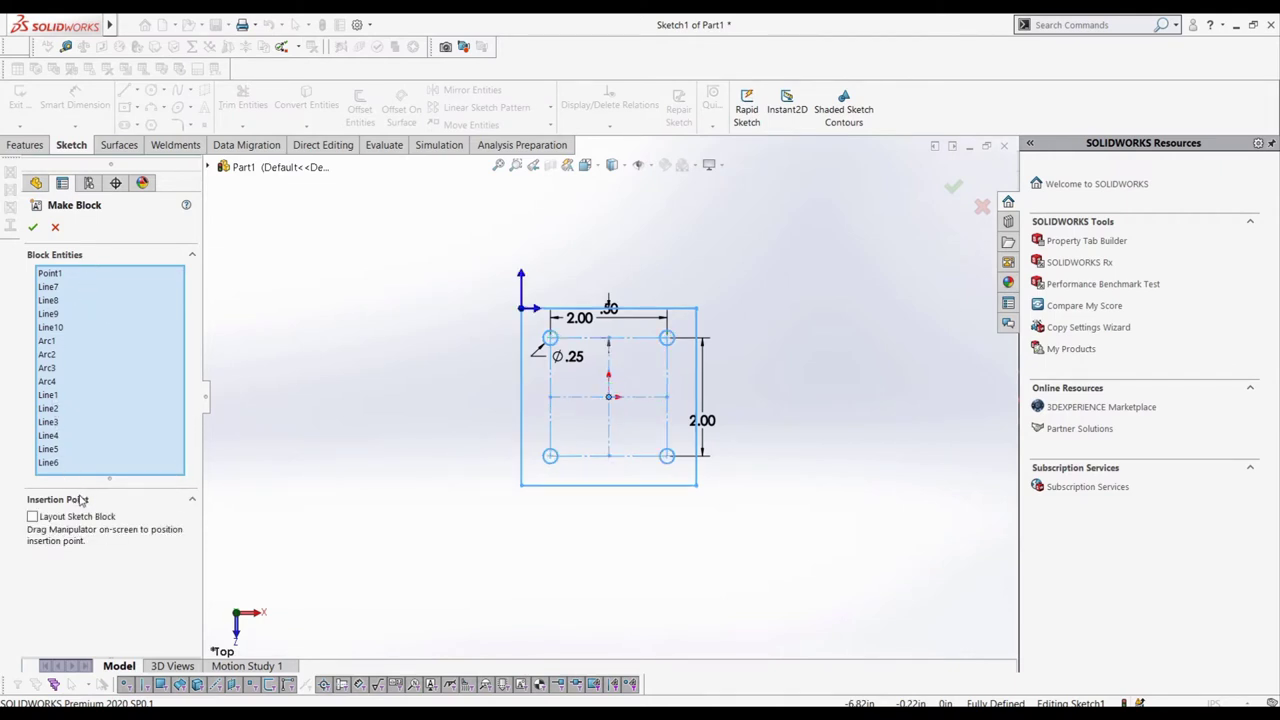
{"action": "left_click", "coordinate": [83, 500]}
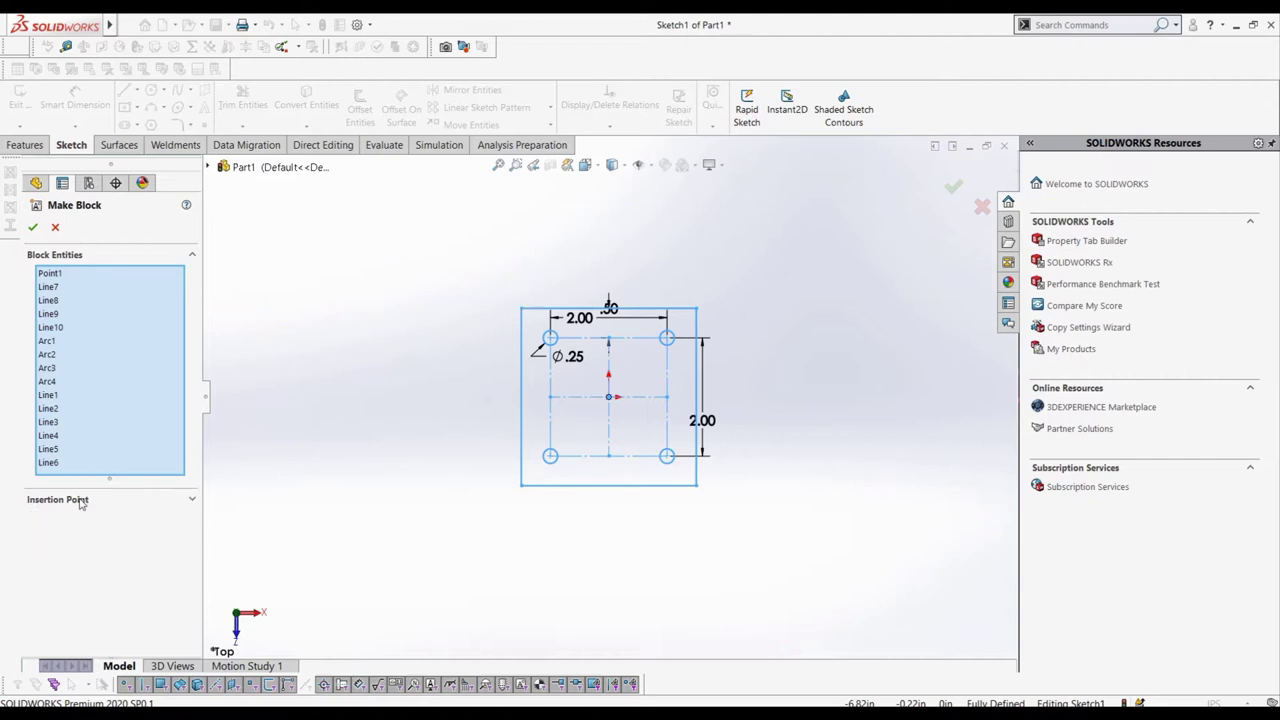
{"action": "left_click", "coordinate": [32, 227]}
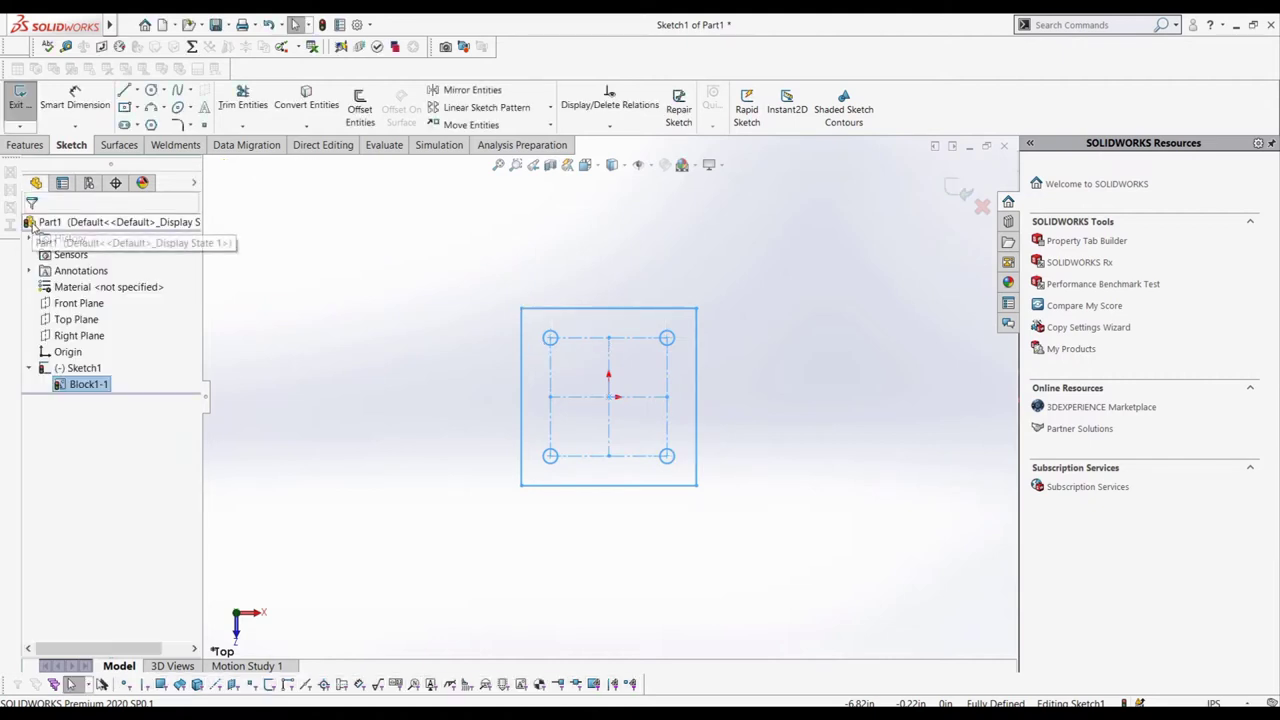
Drag the Block1-1 block to a new position in the sketch
{"action": "left_click", "coordinate": [253, 298]}
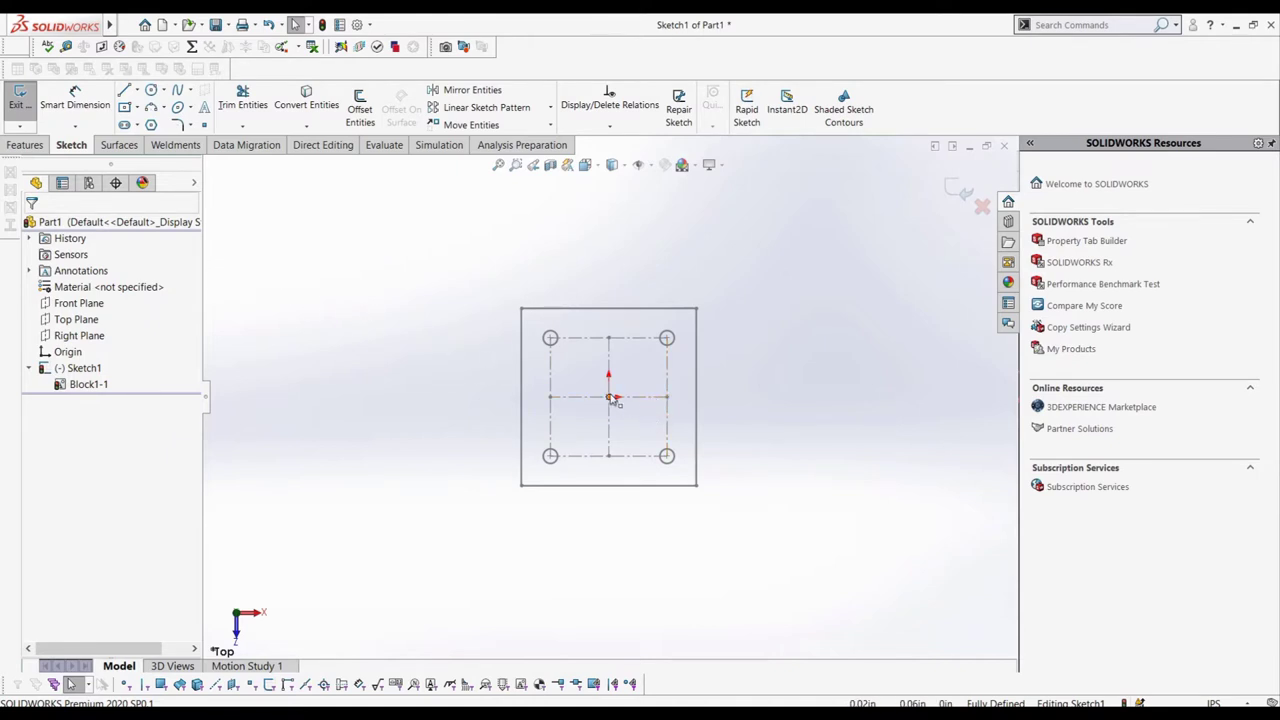
{"action": "mouse_move", "coordinate": [608, 397]}
{"action": "left_mouse_down"}
{"action": "mouse_move", "coordinate": [684, 418]}
{"action": "mouse_move", "coordinate": [604, 322]}
{"action": "mouse_move", "coordinate": [558, 366]}
{"action": "left_mouse_up"}
{"action": "left_click", "coordinate": [695, 475]}
{"action": "mouse_move", "coordinate": [648, 457]}
{"action": "left_mouse_down"}
{"action": "mouse_move", "coordinate": [680, 529]}
{"action": "mouse_move", "coordinate": [697, 490]}
{"action": "left_mouse_up"}
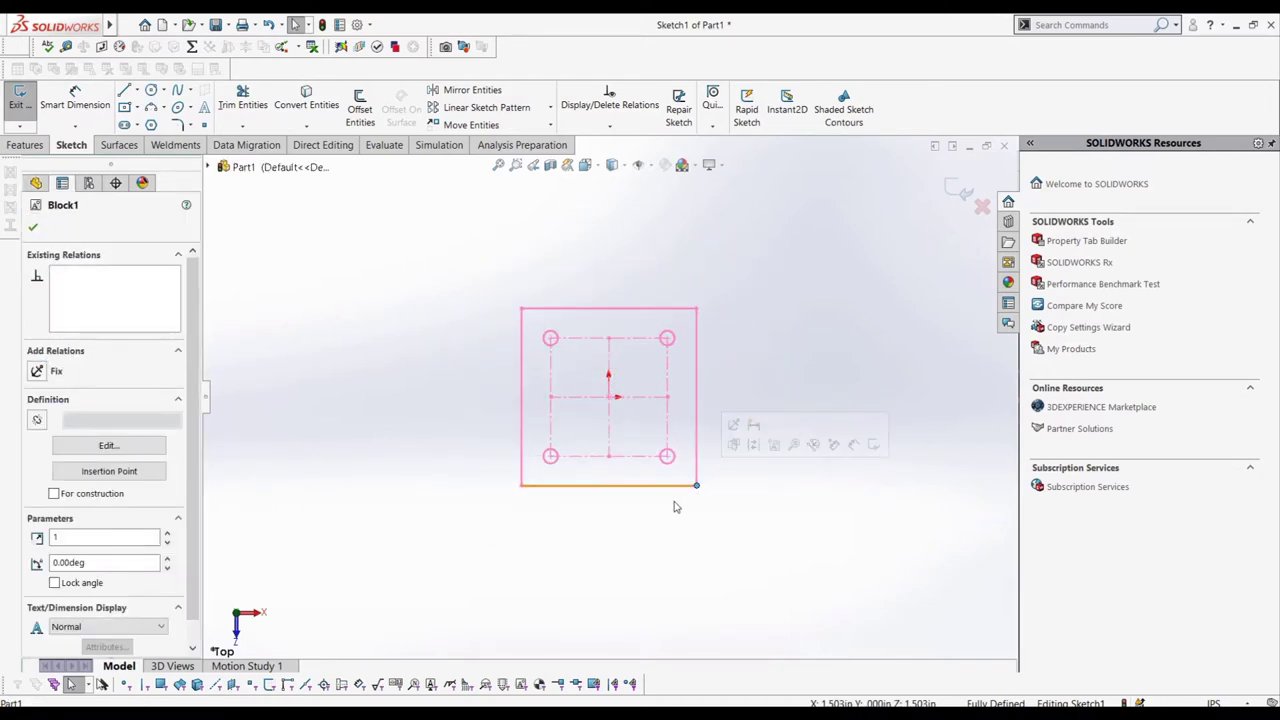
{"action": "left_click", "coordinate": [457, 403]}
Exit the sketch and delete Sketch1 along with its block
{"action": "left_click", "coordinate": [14, 97]}
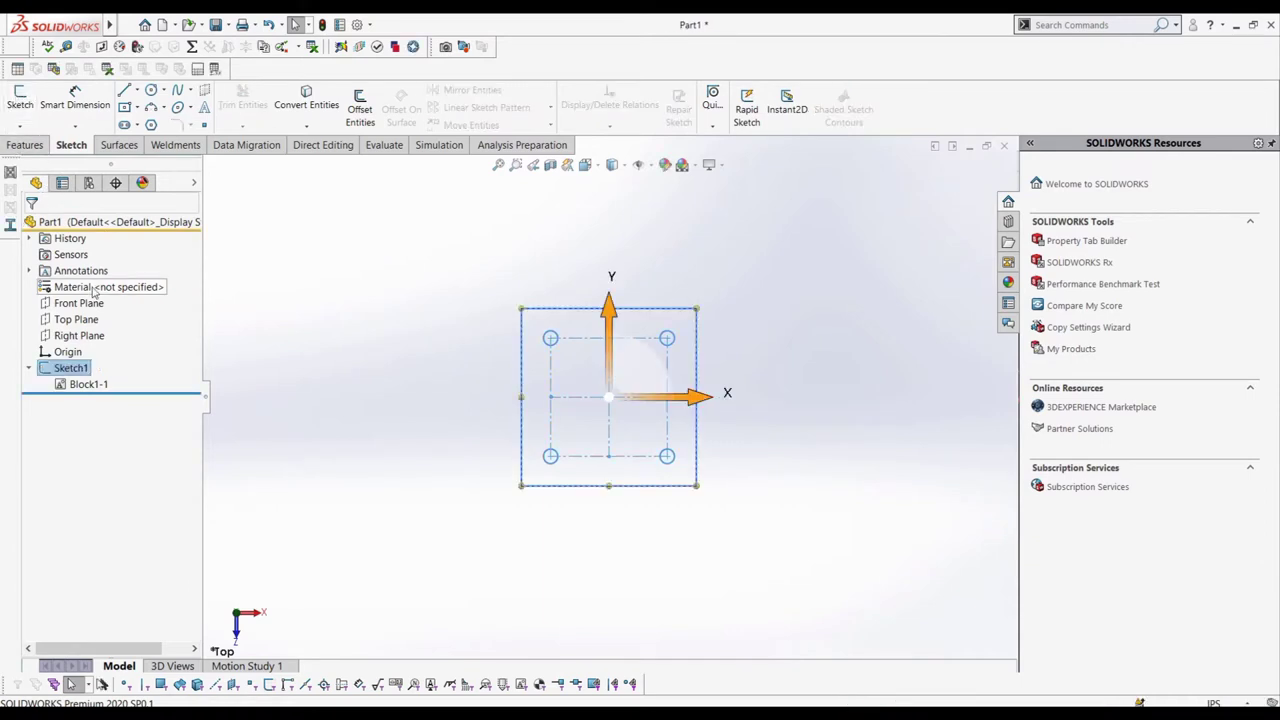
{"action": "right_click", "coordinate": [84, 368]}
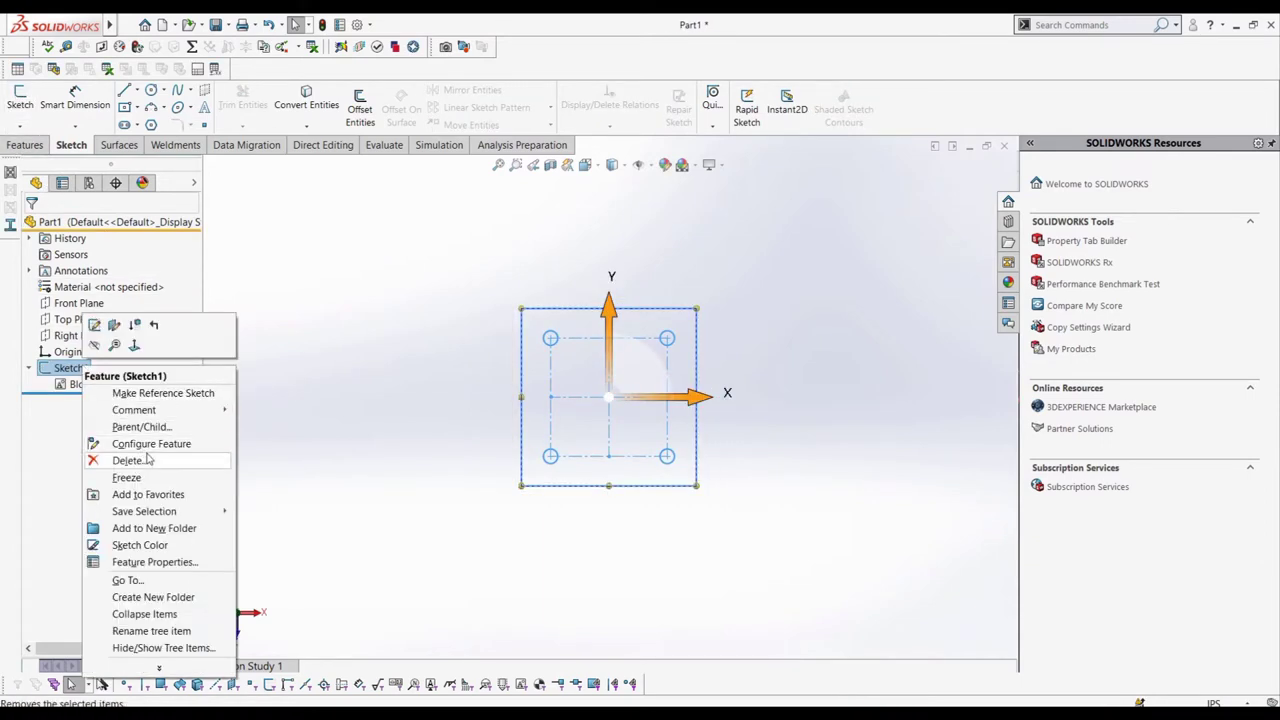
{"action": "left_click", "coordinate": [148, 460]}
{"action": "left_click", "coordinate": [722, 305]}
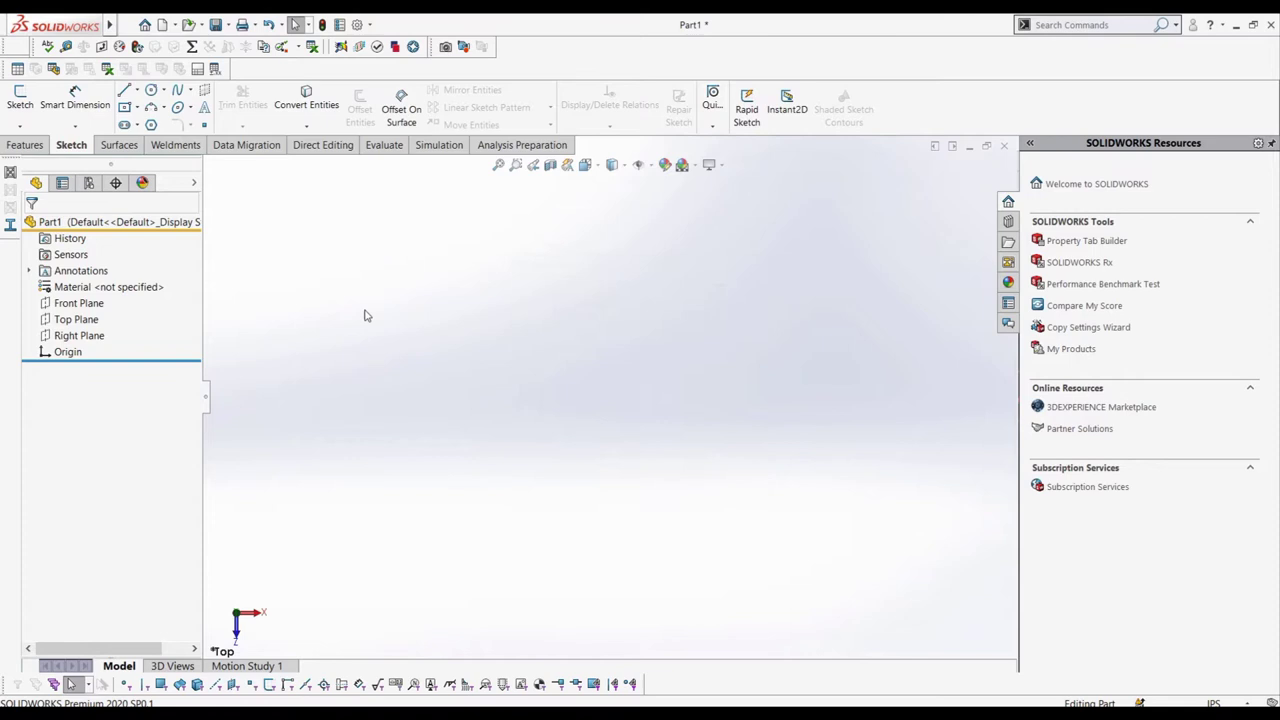
{"action": "left_click", "coordinate": [20, 97]}
On the Top Plane, draw a circle at the origin and a second circle below it, linked by a vertical centerline
{"action": "left_click", "coordinate": [418, 329]}
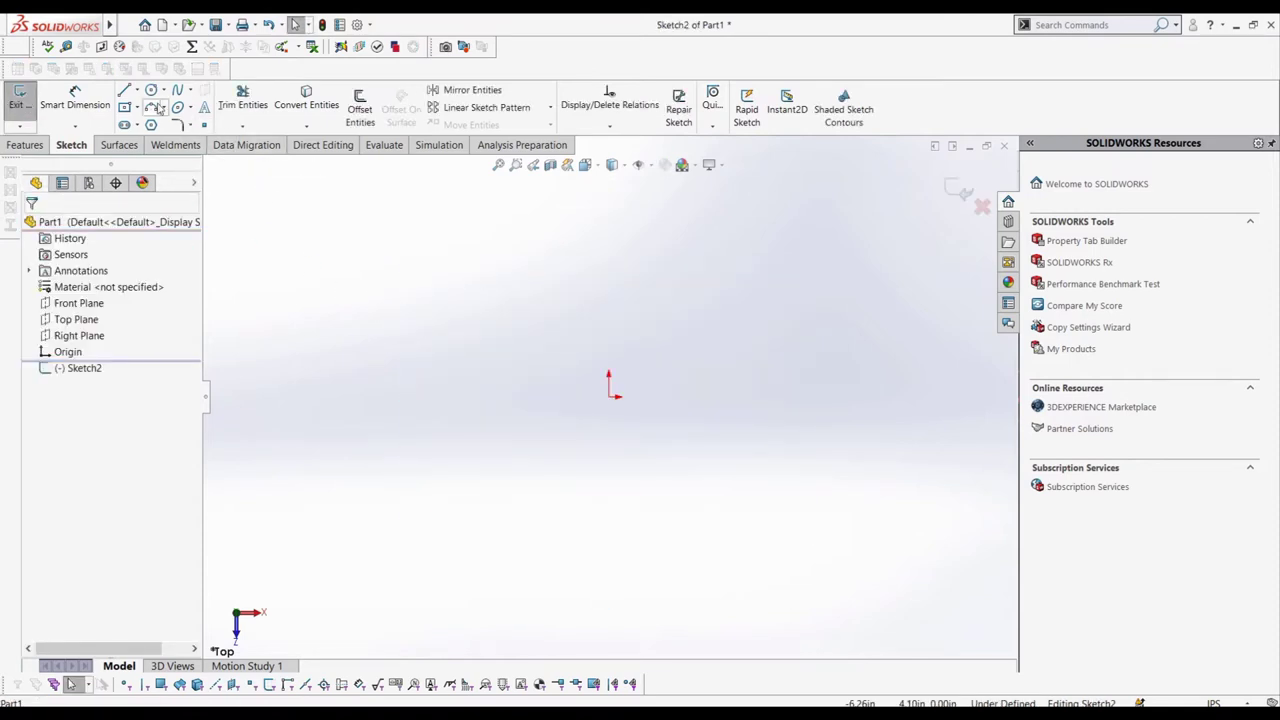
{"action": "left_click", "coordinate": [151, 90]}
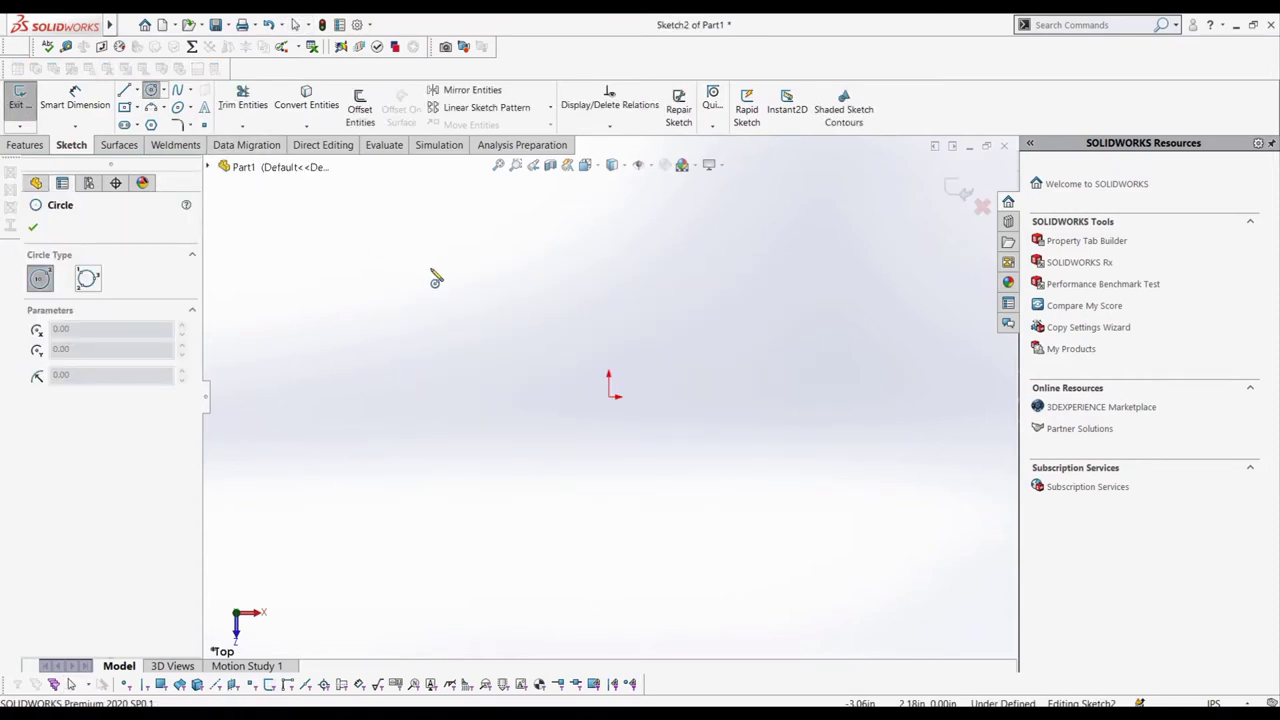
{"action": "left_click", "coordinate": [608, 396]}
{"action": "left_click", "coordinate": [643, 406]}
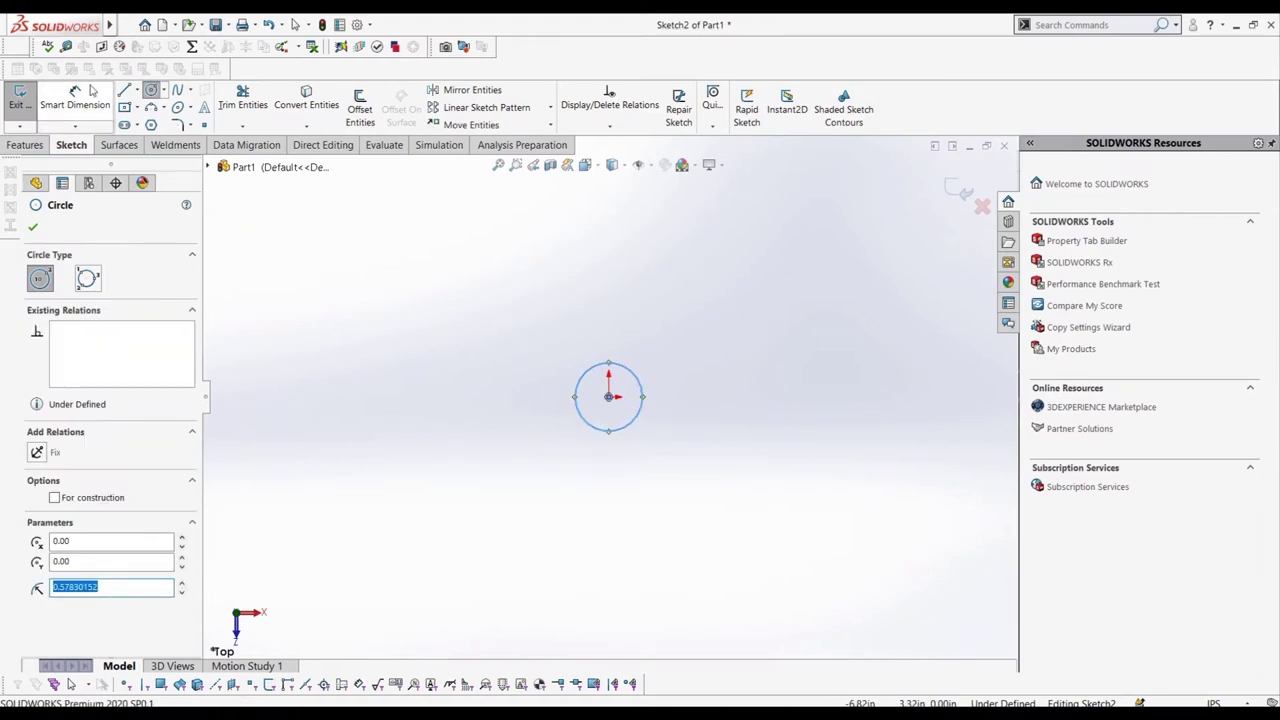
{"action": "left_click", "coordinate": [137, 90]}
{"action": "left_click", "coordinate": [150, 122]}
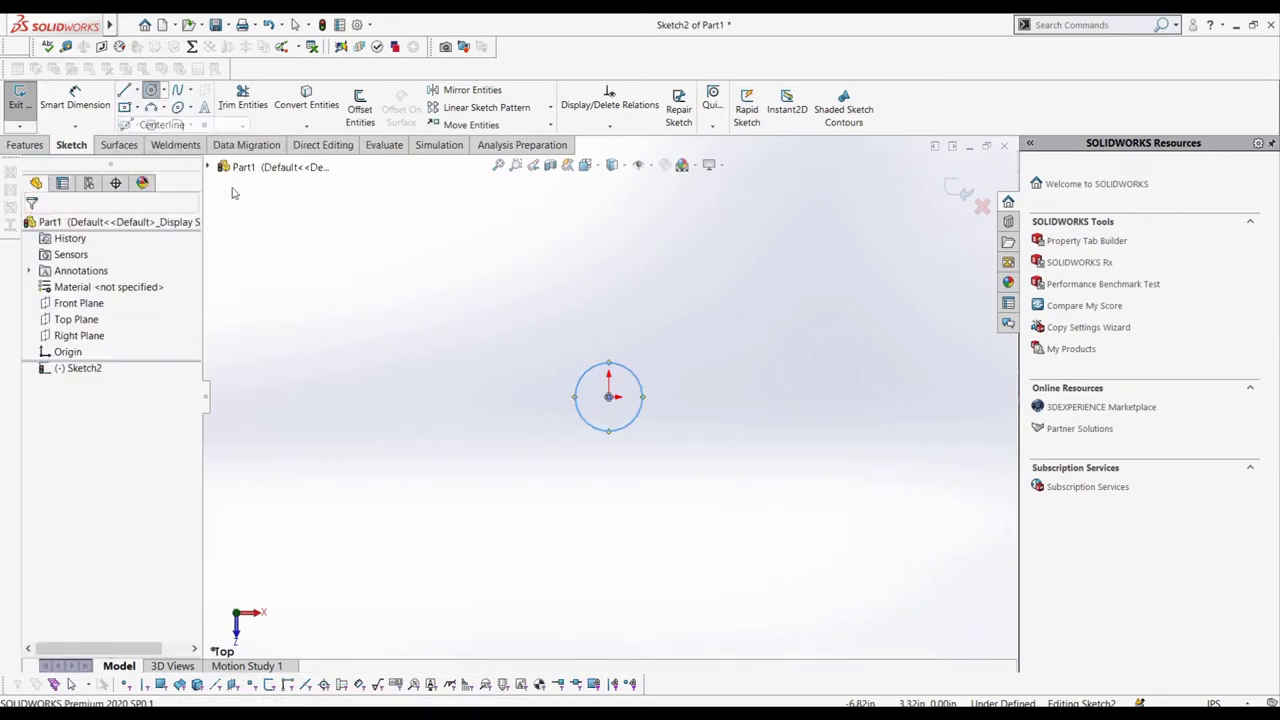
{"action": "left_click", "coordinate": [608, 396]}
{"action": "left_click", "coordinate": [608, 510]}
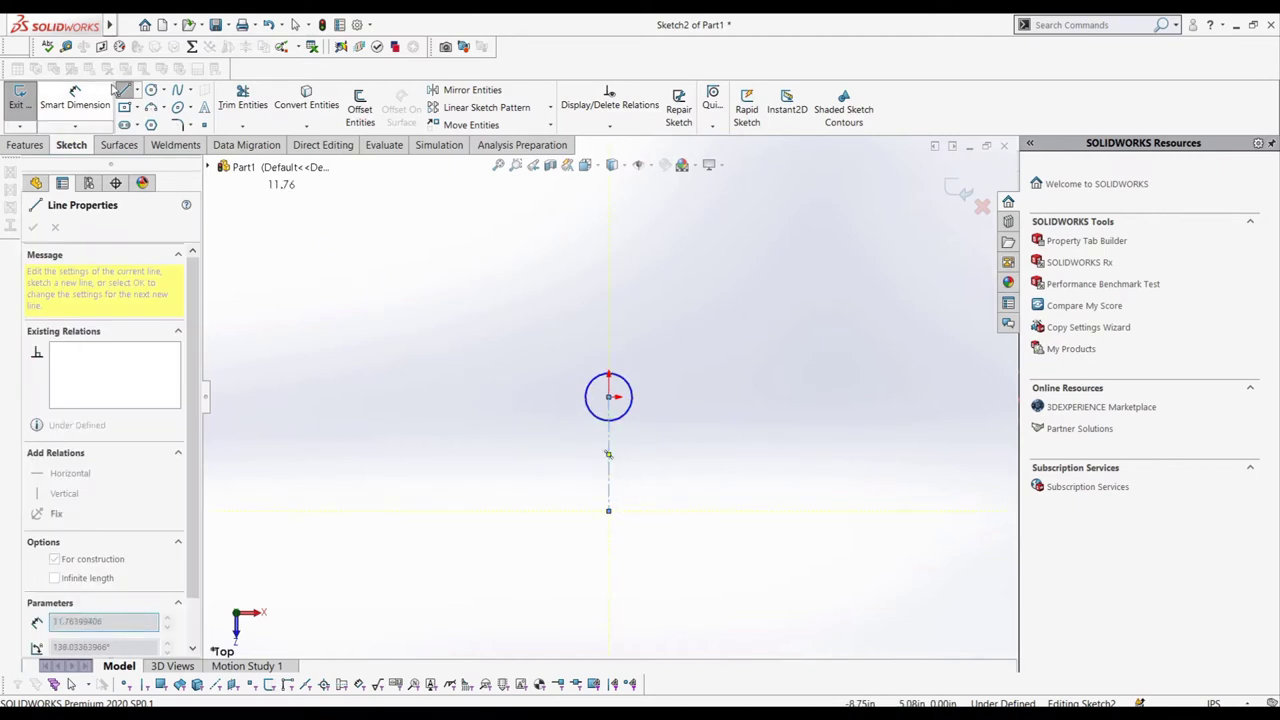
{"action": "left_click", "coordinate": [151, 90]}
{"action": "left_click", "coordinate": [608, 510]}
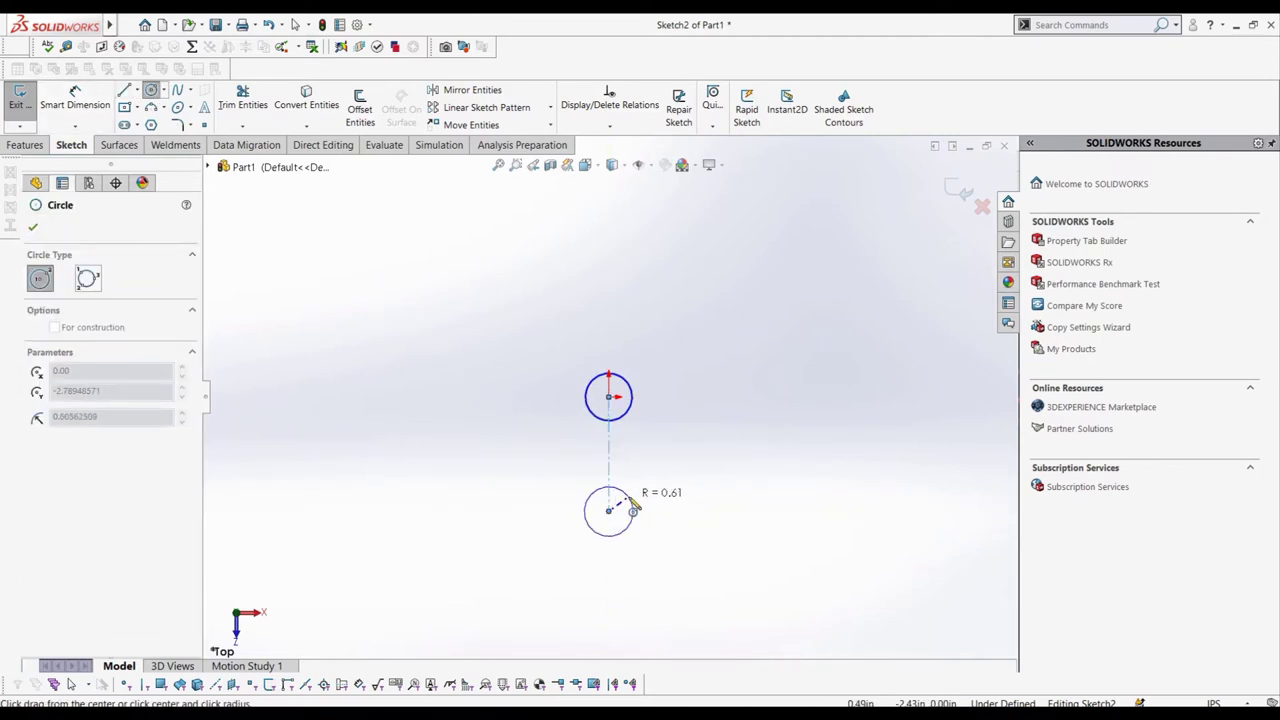
{"action": "left_click", "coordinate": [633, 508]}
Dimension the top circle Ø2.00 and the bottom circle Ø1.00
{"action": "left_click", "coordinate": [75, 100]}
{"action": "left_click", "coordinate": [631, 379]}
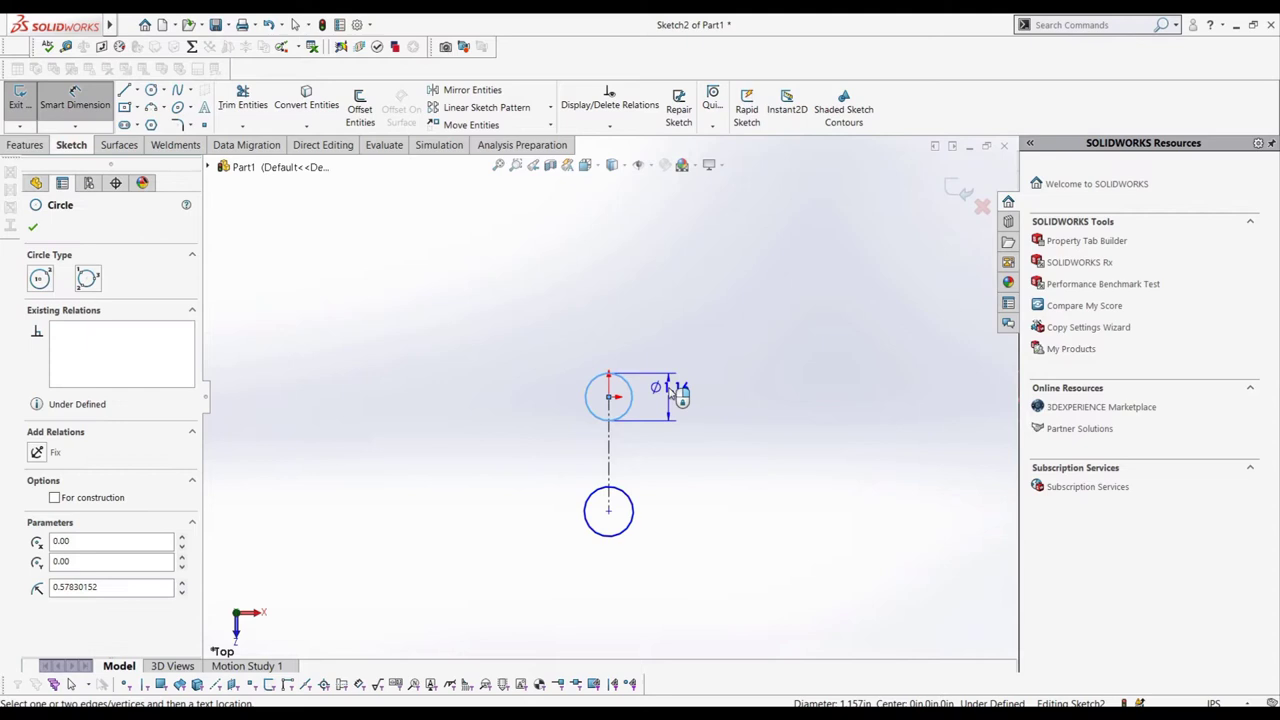
{"action": "left_click", "coordinate": [690, 388]}
{"action": "type", "text": "2"}
{"action": "key", "text": "Return"}
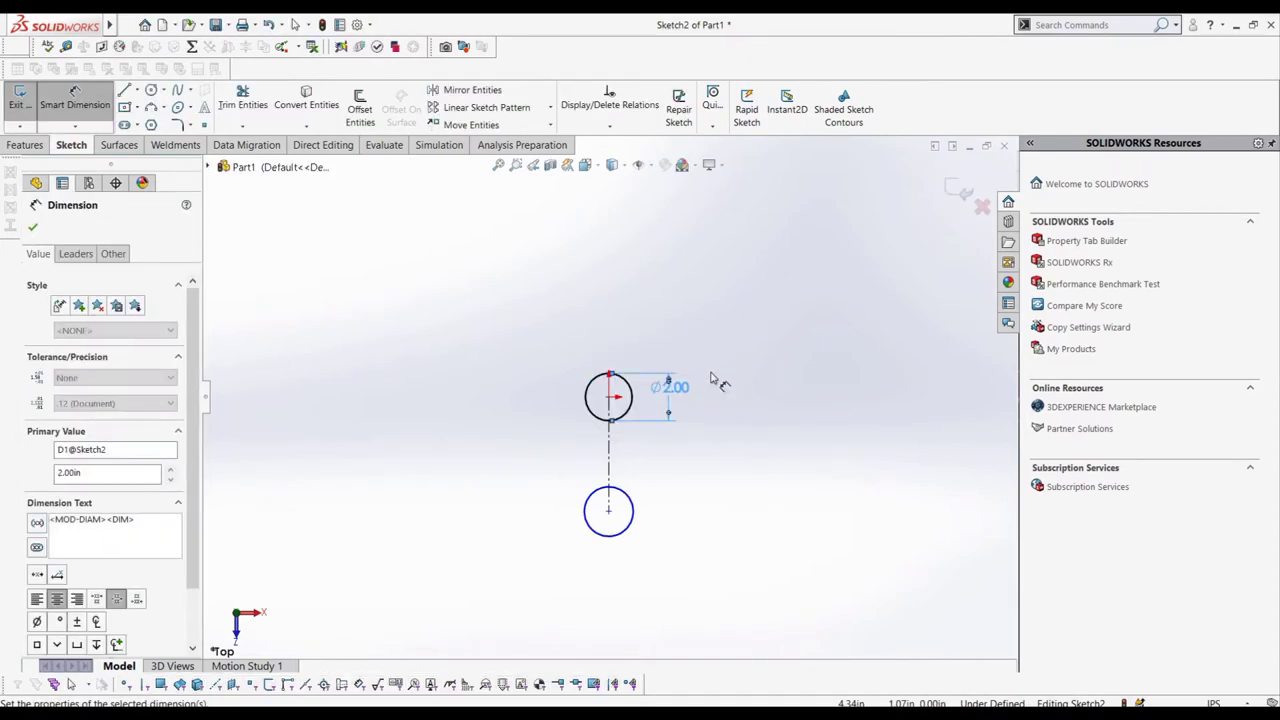
{"action": "left_click", "coordinate": [636, 513]}
{"action": "left_click", "coordinate": [665, 518]}
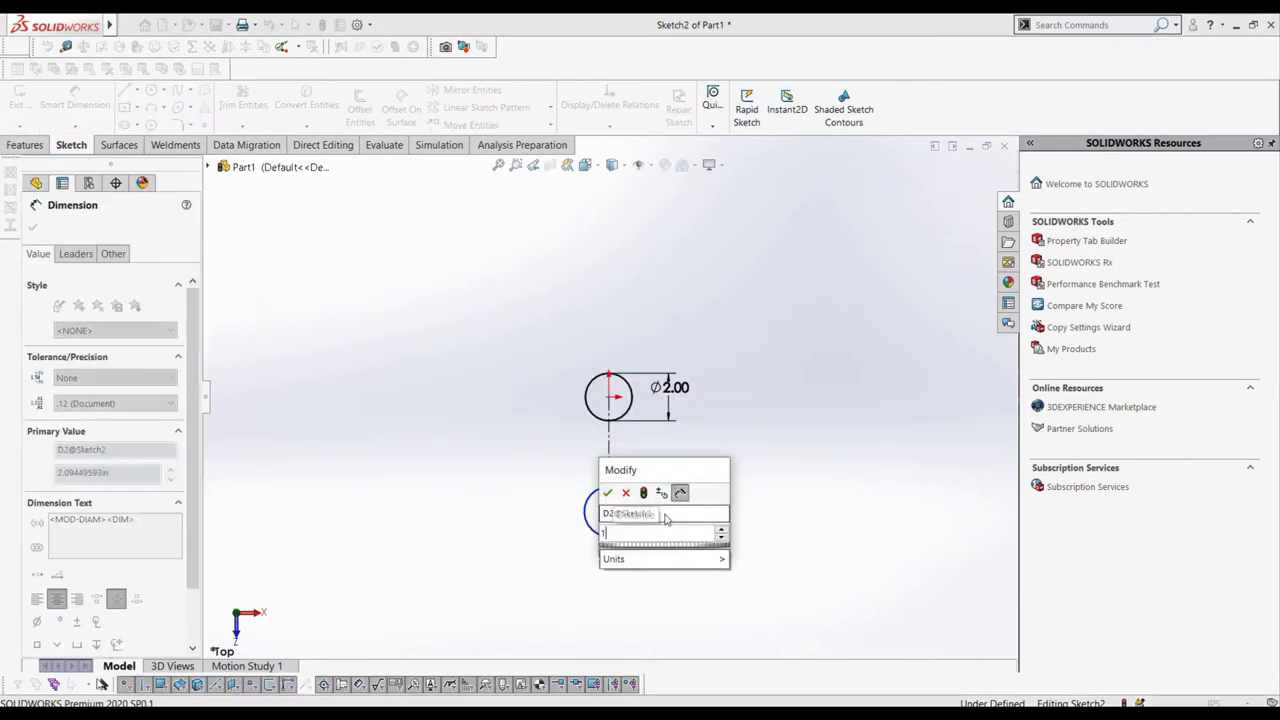
{"action": "type", "text": "1"}
{"action": "key", "text": "Return"}
{"action": "key", "text": "Escape"}
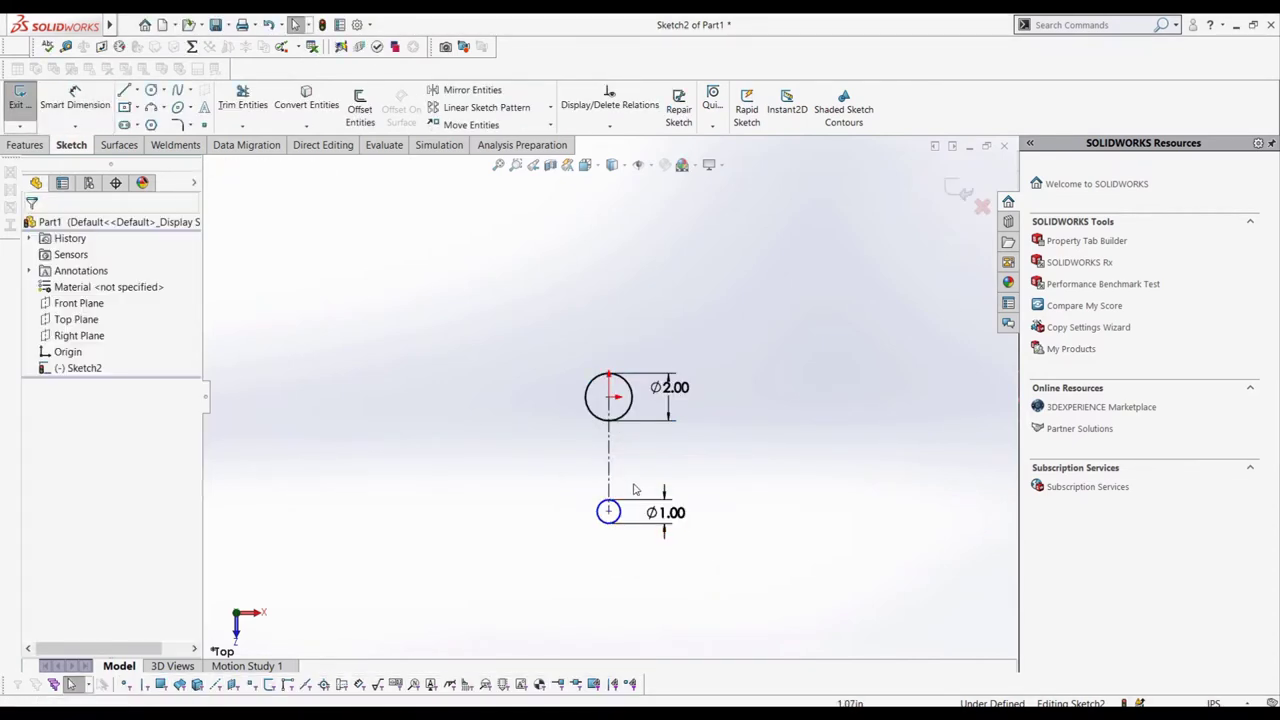
Dimension the centerline to set 5.00 between the circle centres
{"action": "left_click", "coordinate": [42, 95]}
{"action": "left_click", "coordinate": [608, 460]}
{"action": "left_click", "coordinate": [583, 461]}
{"action": "type", "text": "5"}
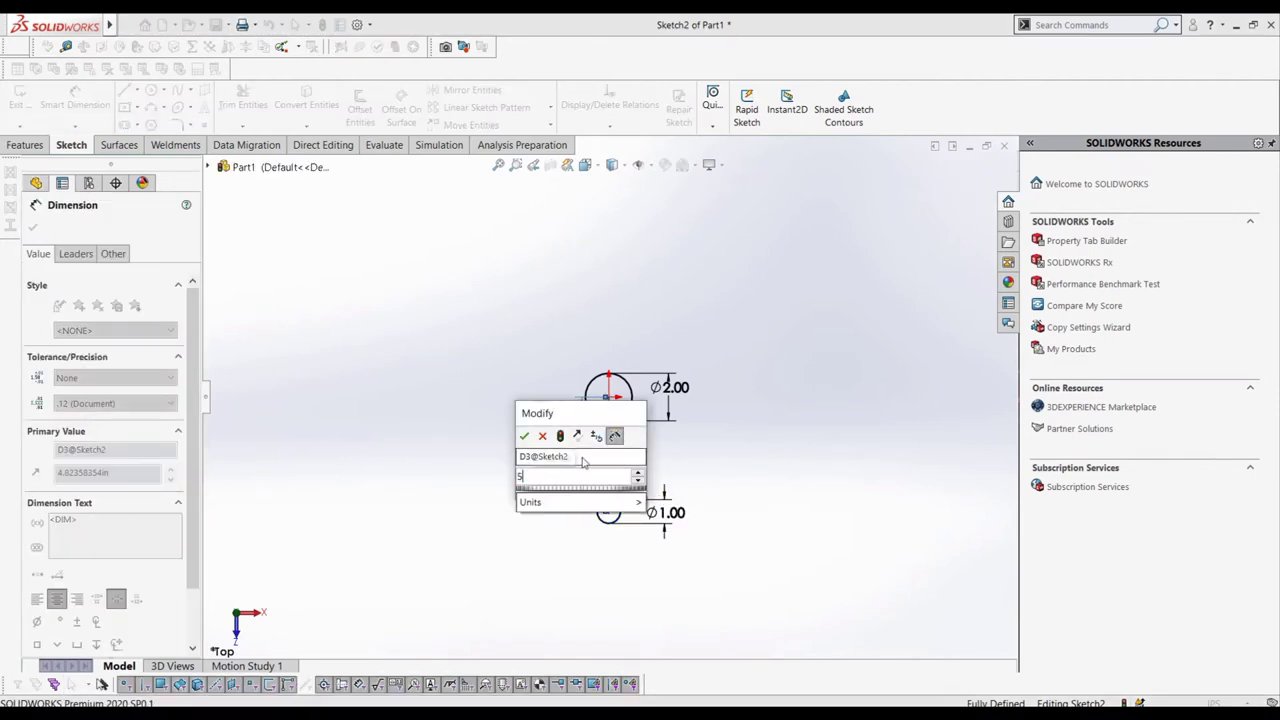
{"action": "key", "text": "Return"}
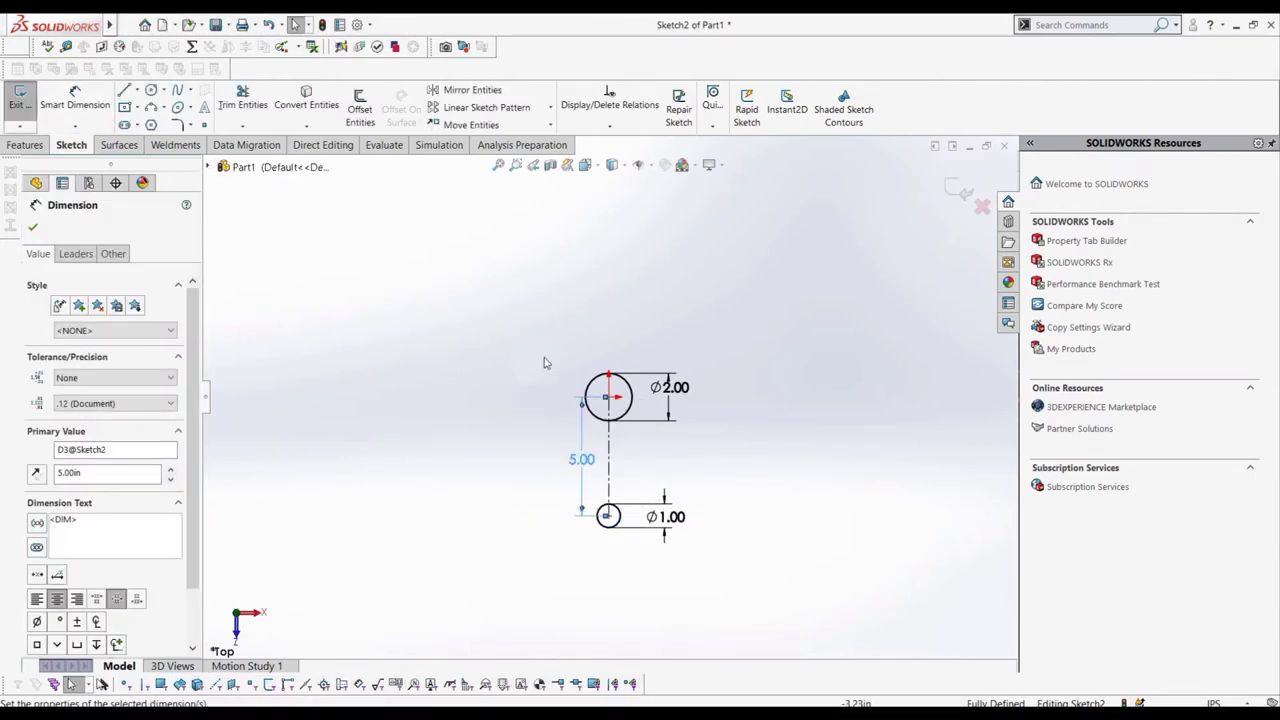
{"action": "left_click", "coordinate": [620, 378]}
Make the Ø2.00 circle into Block2-1 and the Ø1.00 circle into Block3-1
{"action": "right_click", "coordinate": [622, 379]}
{"action": "left_click", "coordinate": [676, 371]}
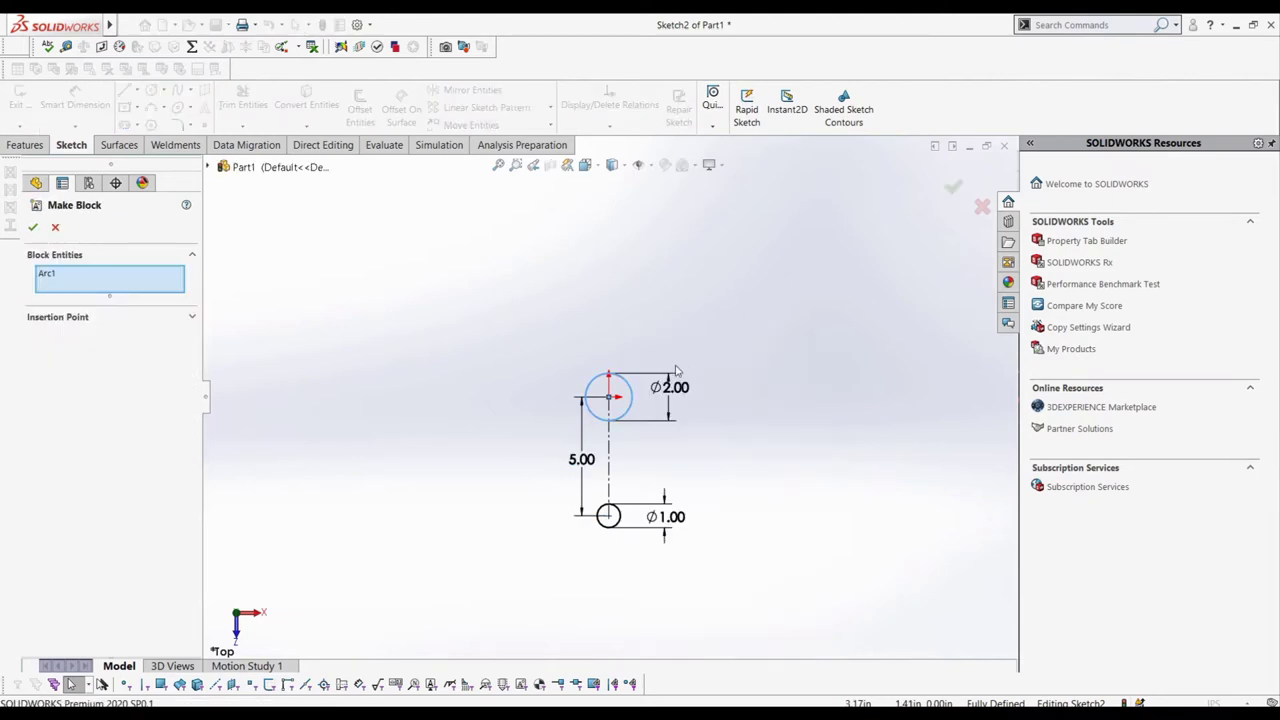
{"action": "left_click", "coordinate": [33, 227]}
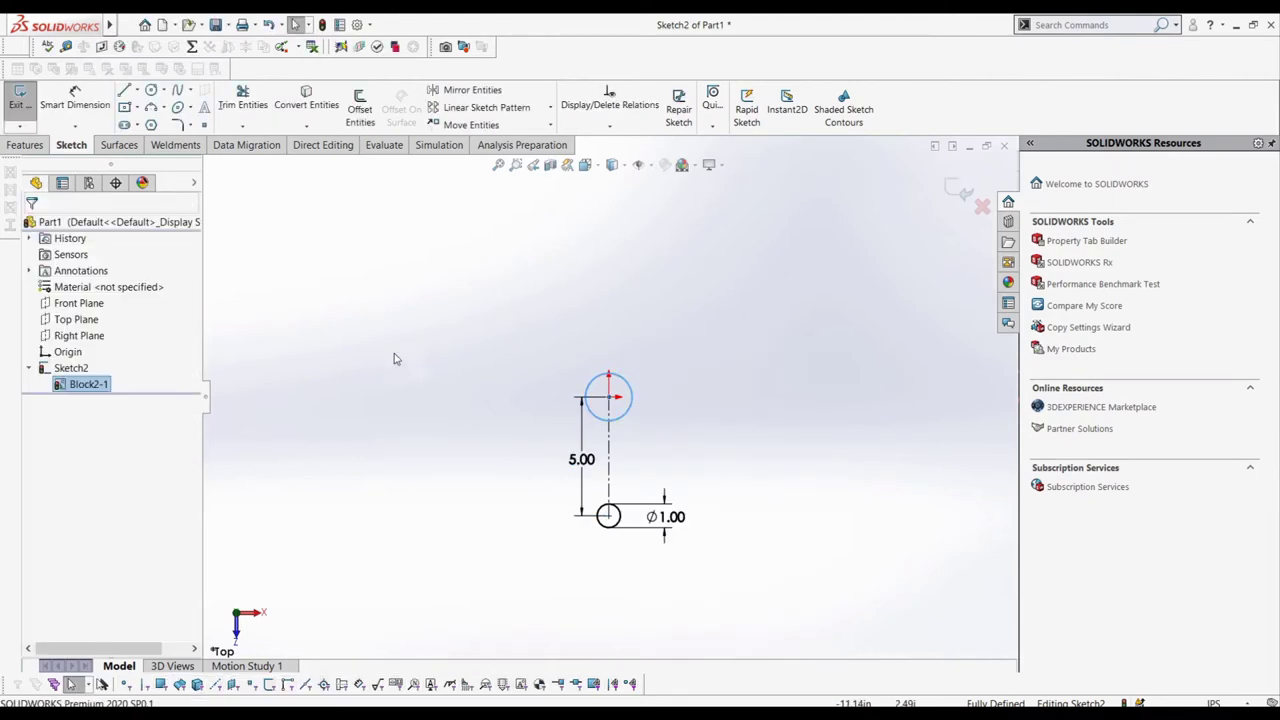
{"action": "left_click", "coordinate": [622, 518]}
{"action": "right_click", "coordinate": [622, 518]}
{"action": "left_click", "coordinate": [628, 428]}
{"action": "left_click", "coordinate": [30, 227]}
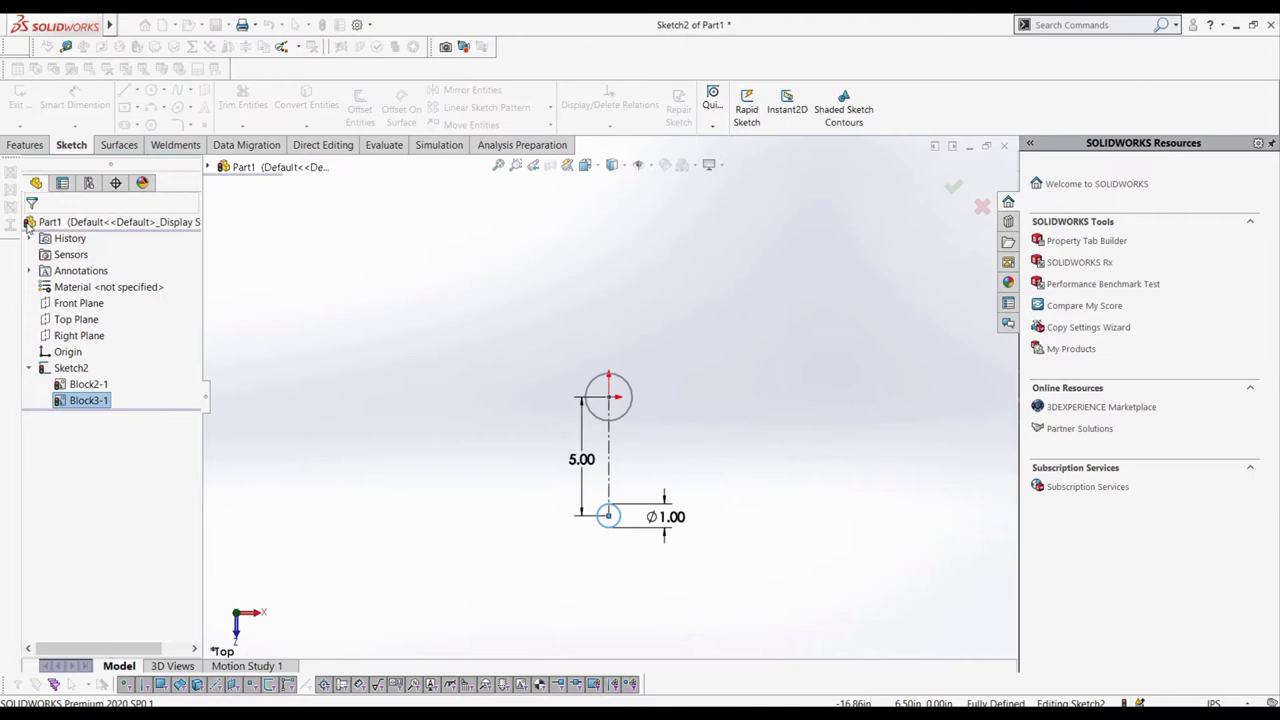
{"action": "left_click", "coordinate": [608, 516]}
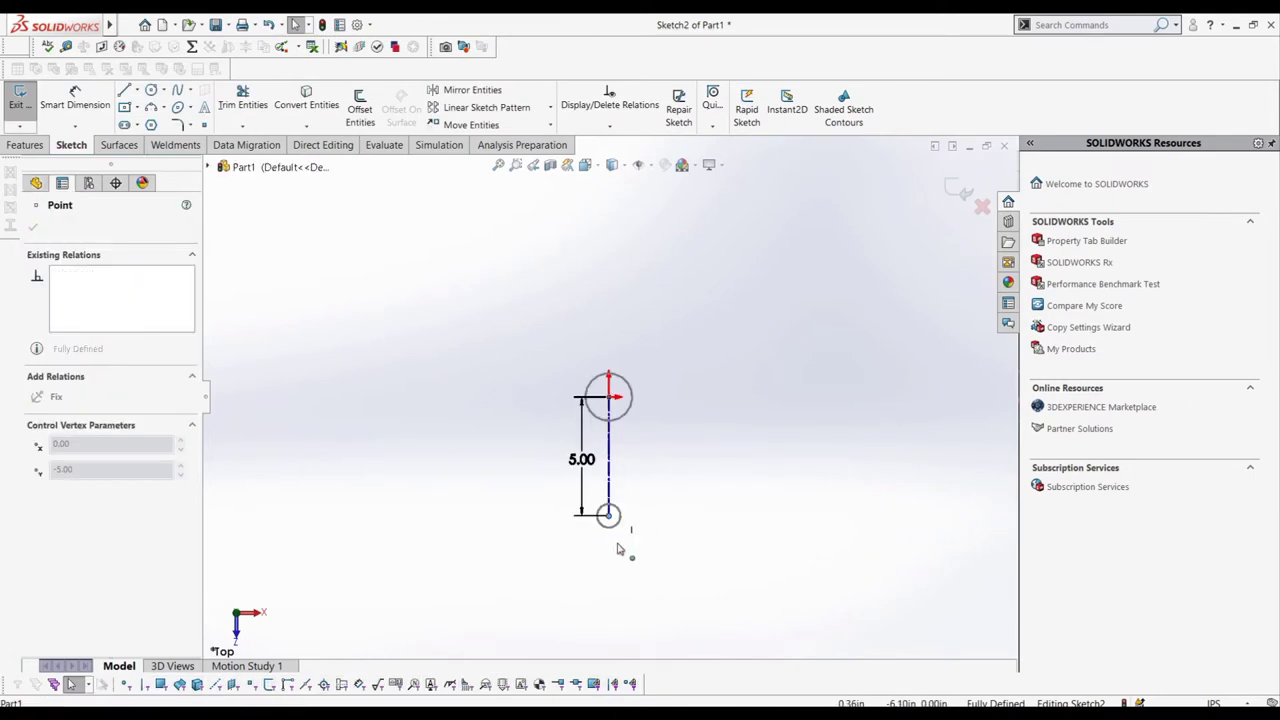
{"action": "left_click", "coordinate": [574, 563]}
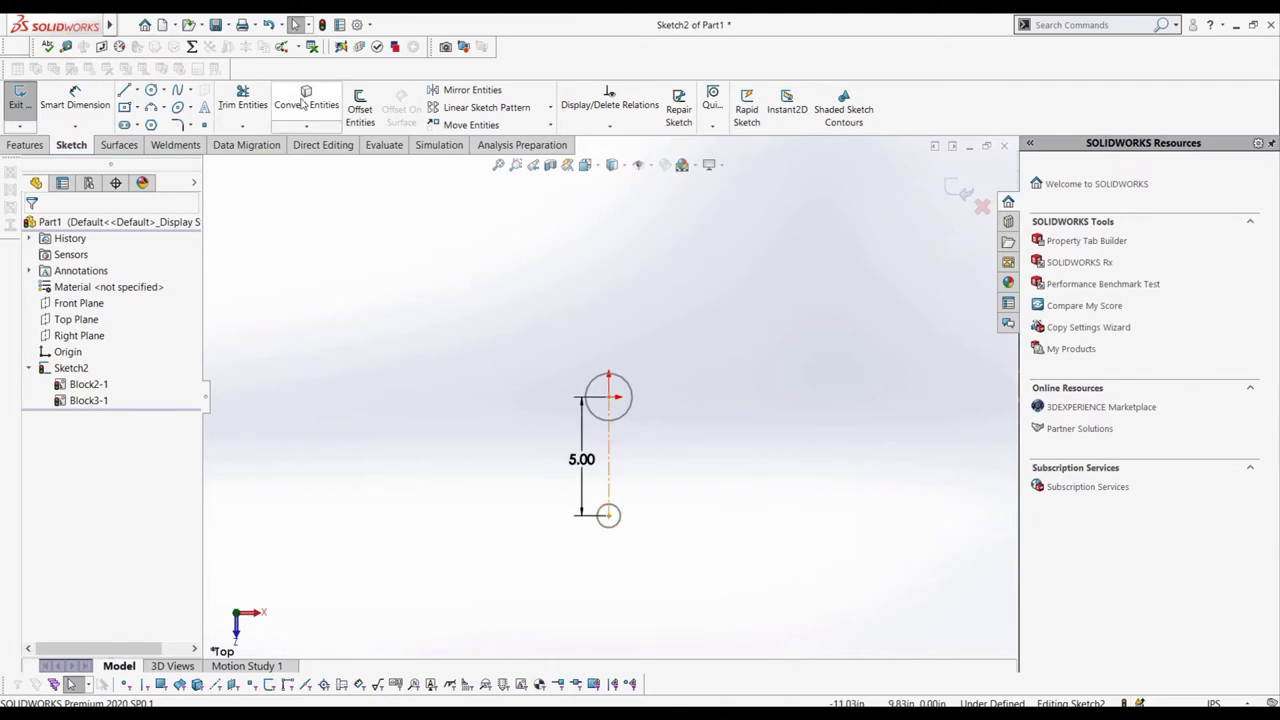
Add a Belt/Chain with the top and bottom circles as members, showing a 14.76in length
{"action": "mouse_move", "coordinate": [110, 24]}
{"action": "left_click", "coordinate": [245, 24]}
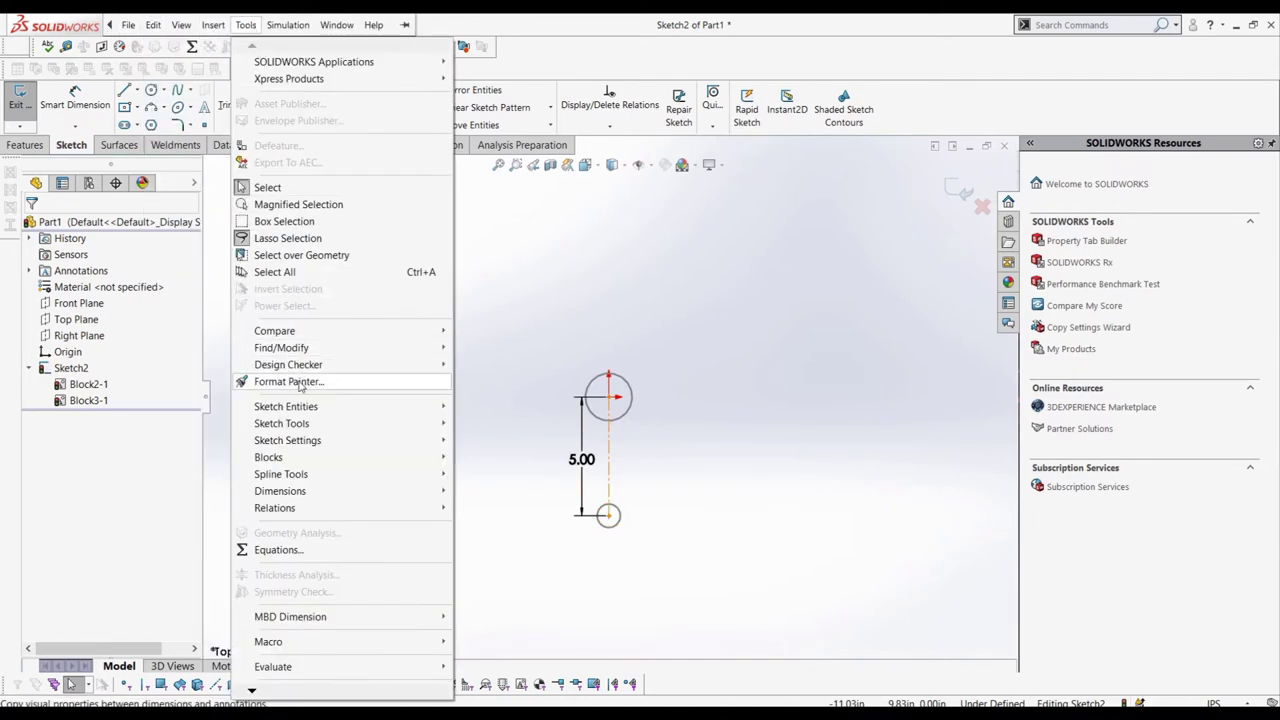
{"action": "mouse_move", "coordinate": [385, 408]}
{"action": "left_click", "coordinate": [497, 705]}
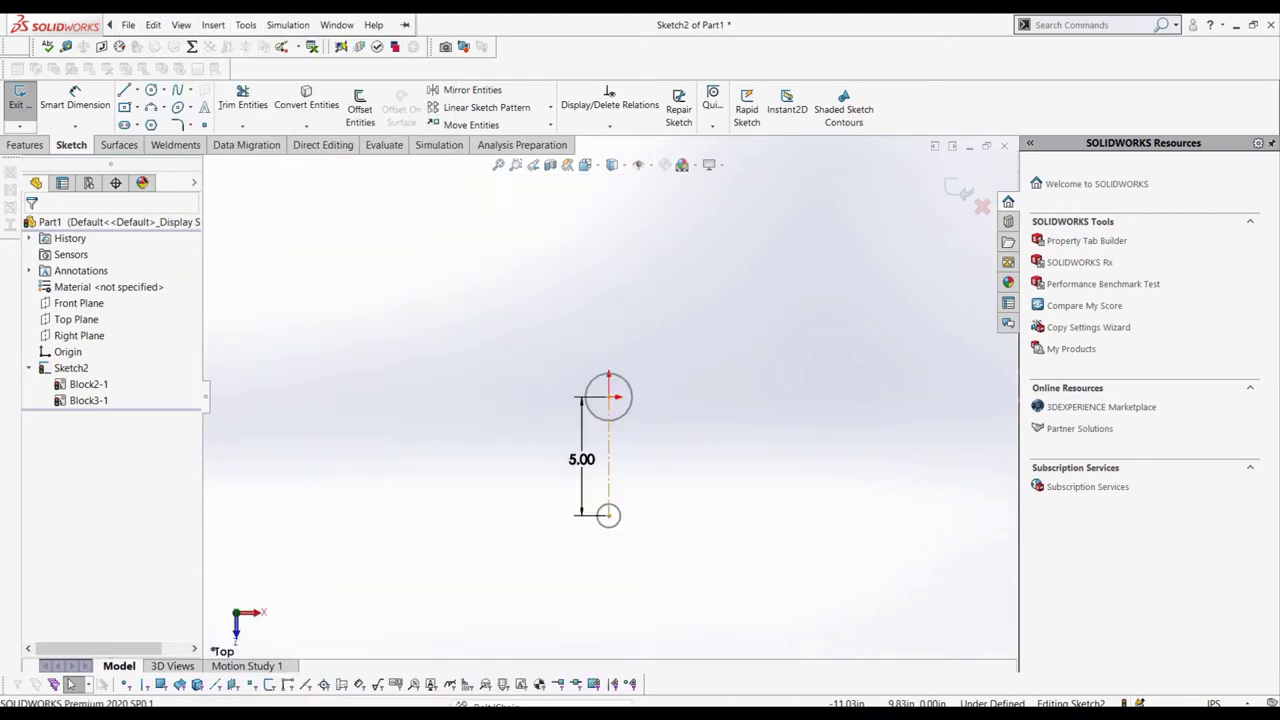
{"action": "left_click", "coordinate": [590, 388]}
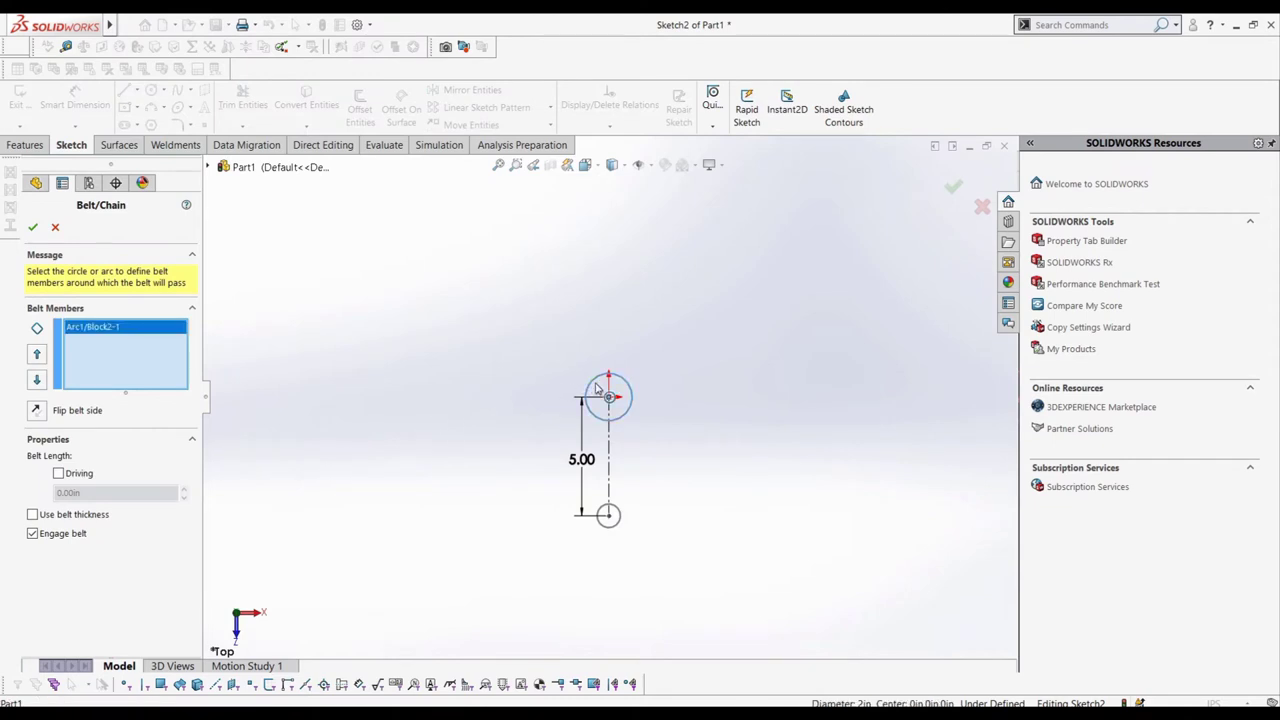
{"action": "left_click", "coordinate": [613, 488]}
{"action": "key", "text": "f"}
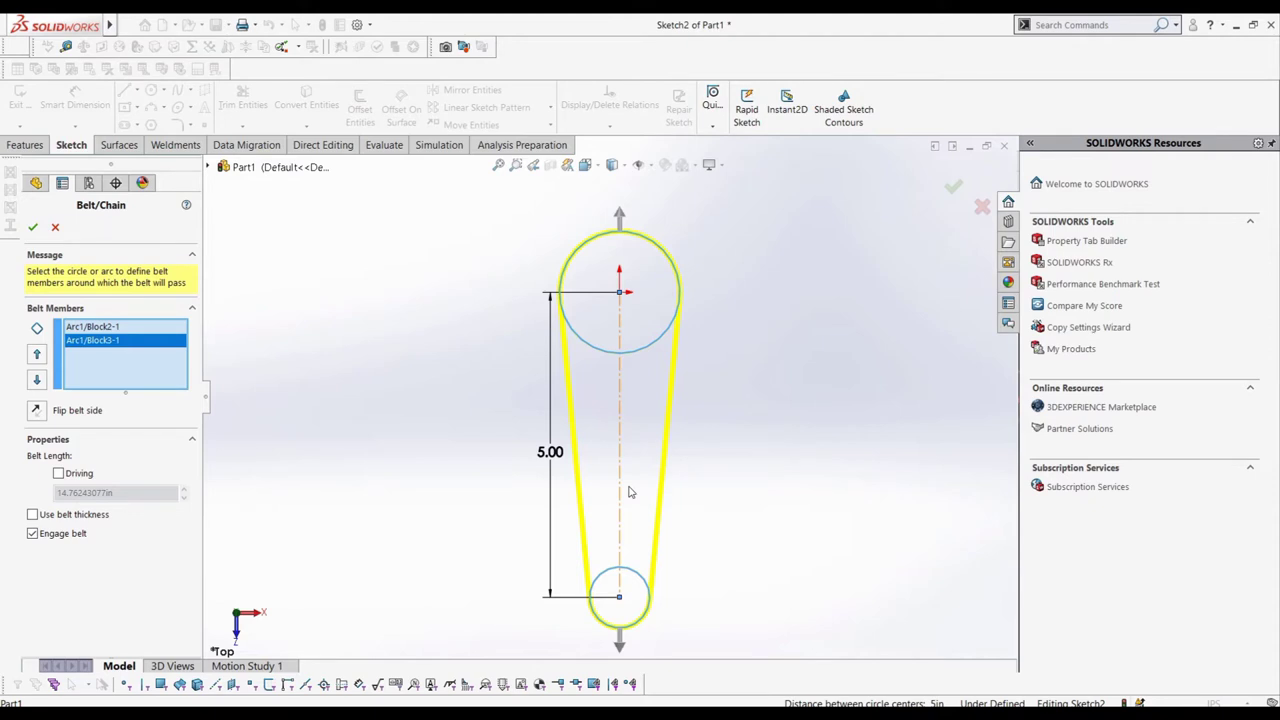
Reorder the belt members so the small pulley is first, keeping the belt wrapped openly
{"action": "left_click", "coordinate": [92, 327]}
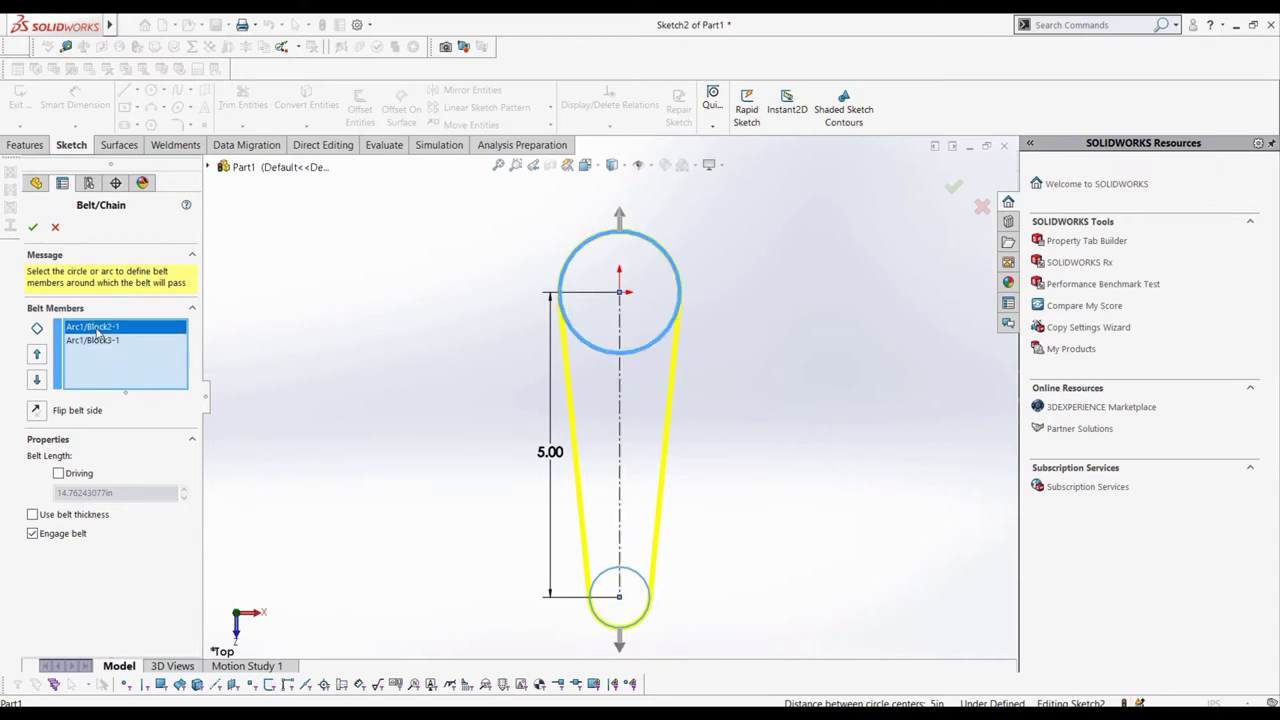
{"action": "left_click", "coordinate": [37, 355]}
{"action": "left_click", "coordinate": [37, 379]}
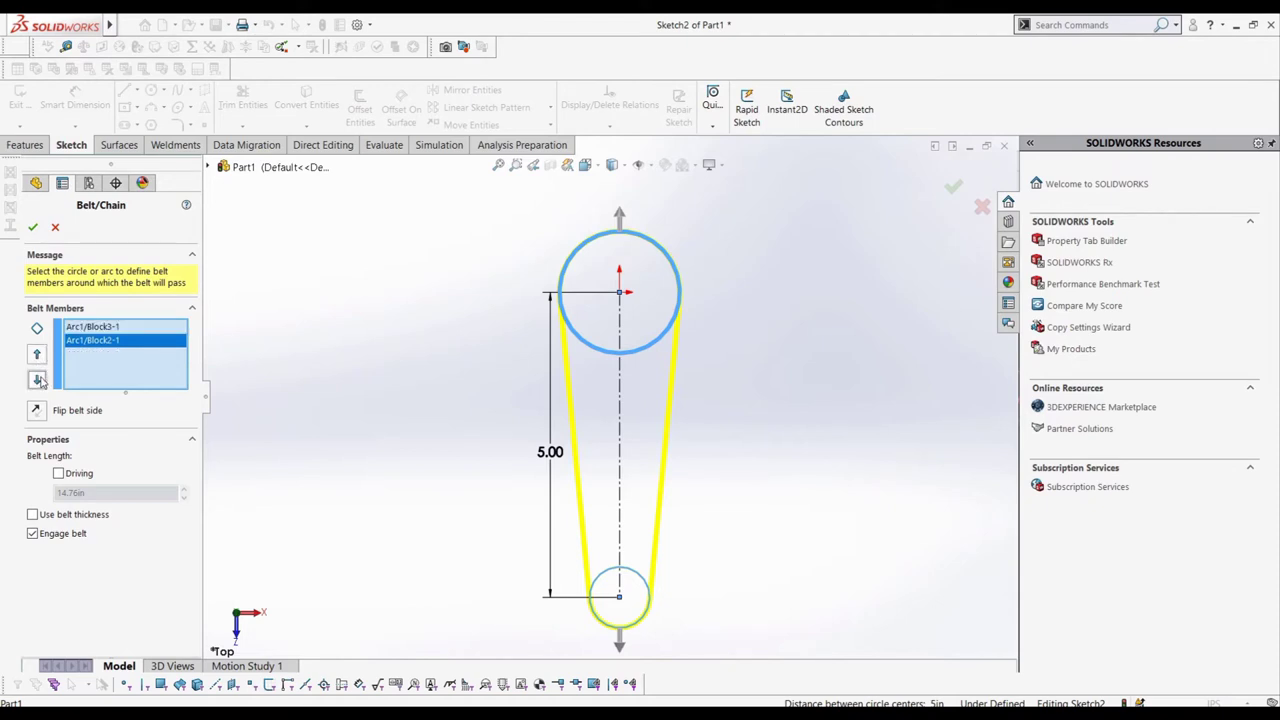
{"action": "left_click", "coordinate": [93, 327]}
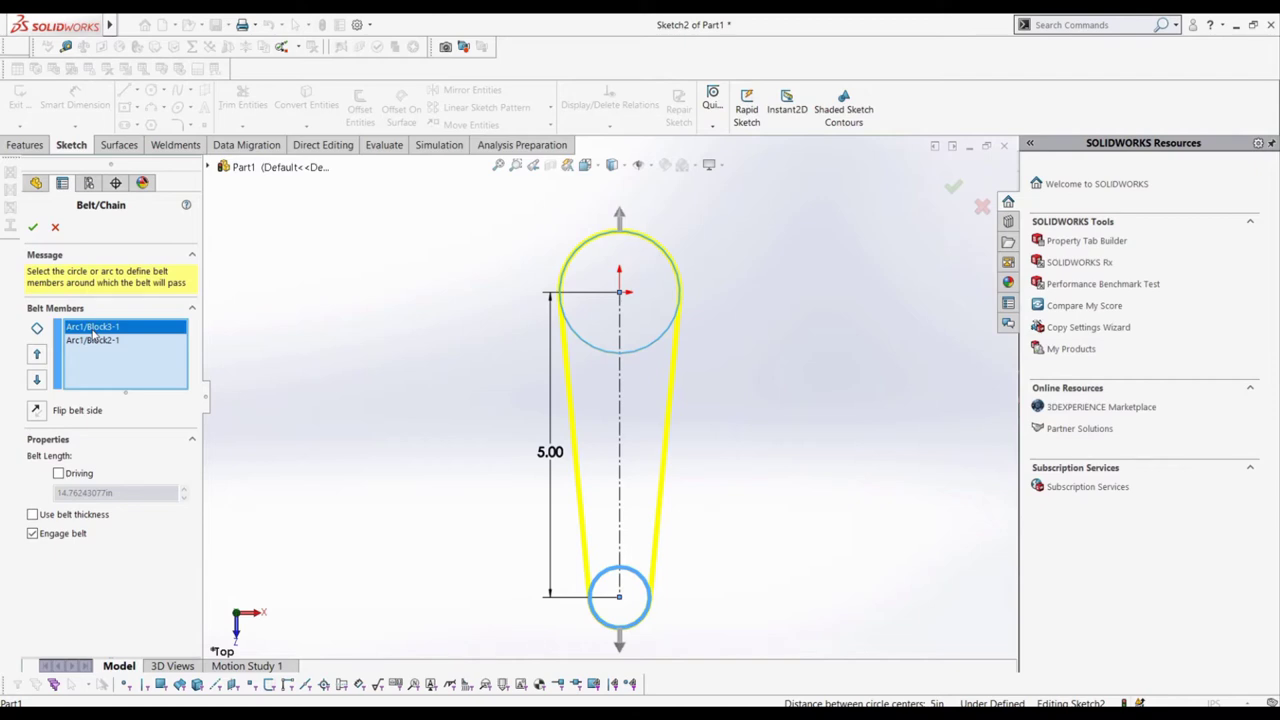
{"action": "left_click", "coordinate": [36, 410]}
{"action": "left_click", "coordinate": [36, 410]}
Give the belt a 0.32in thickness and accept the 17.90in belt
{"action": "left_click", "coordinate": [58, 475]}
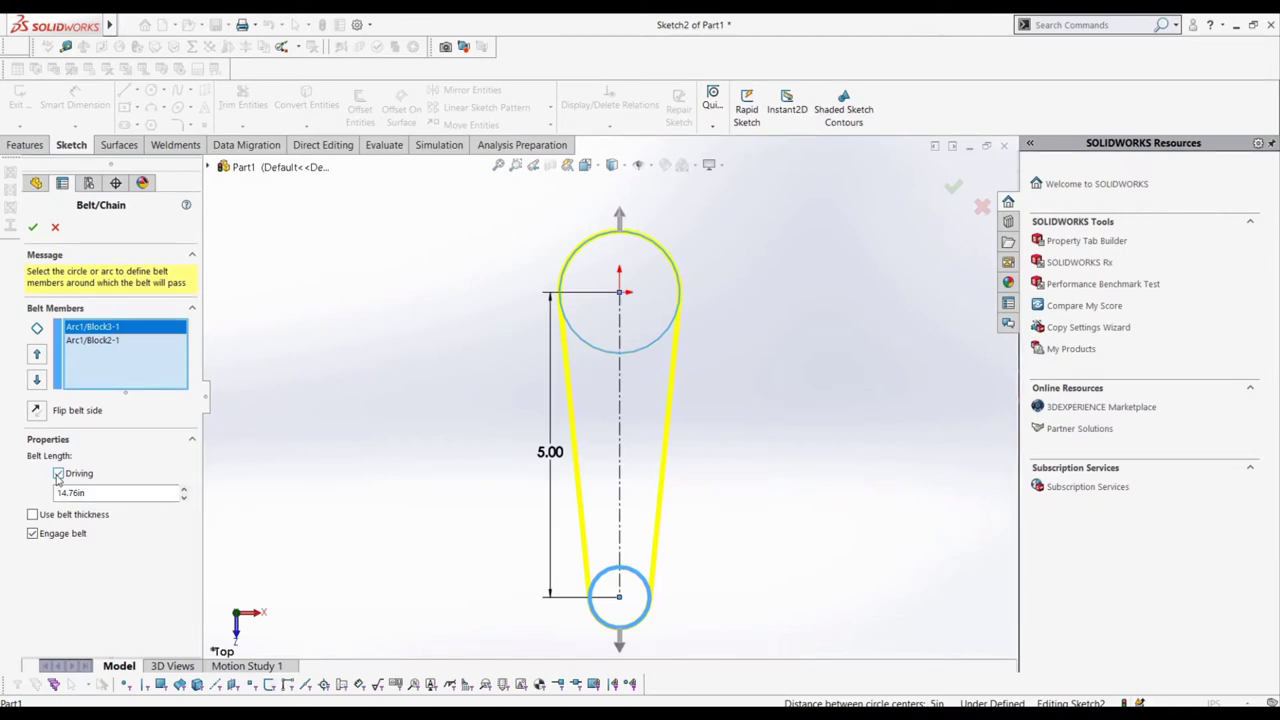
{"action": "left_click", "coordinate": [58, 474]}
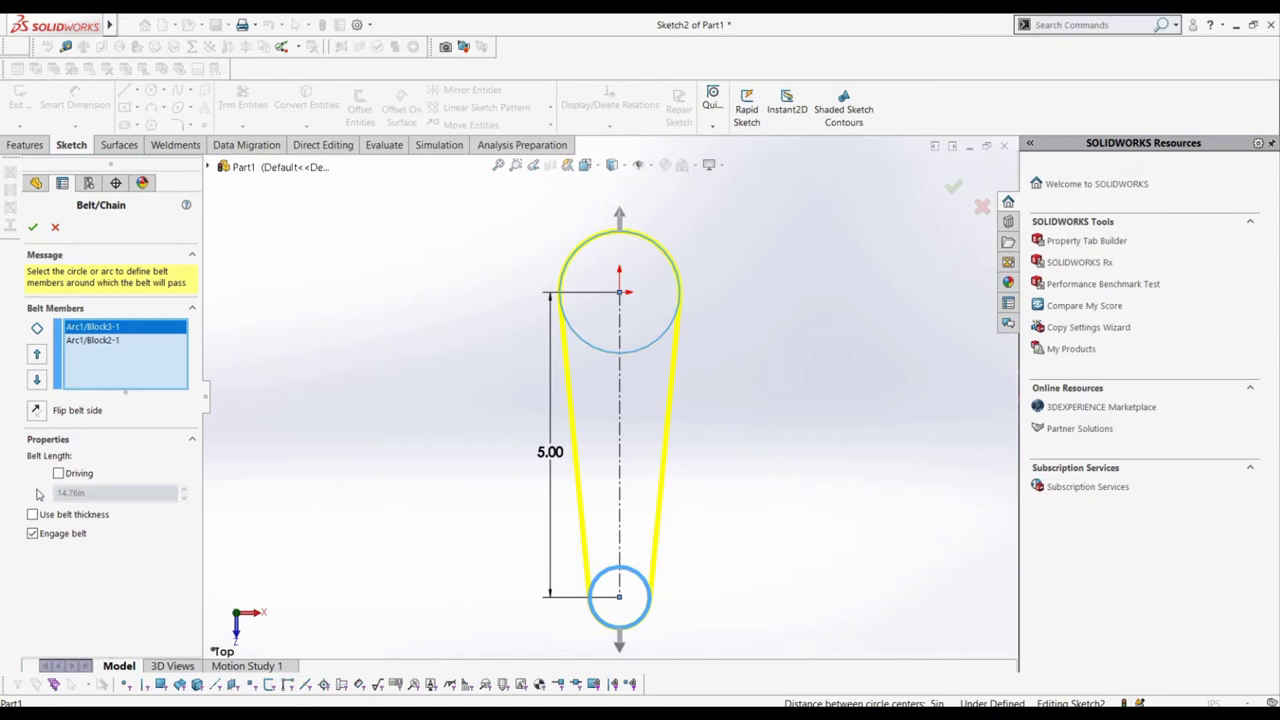
{"action": "left_click", "coordinate": [31, 514]}
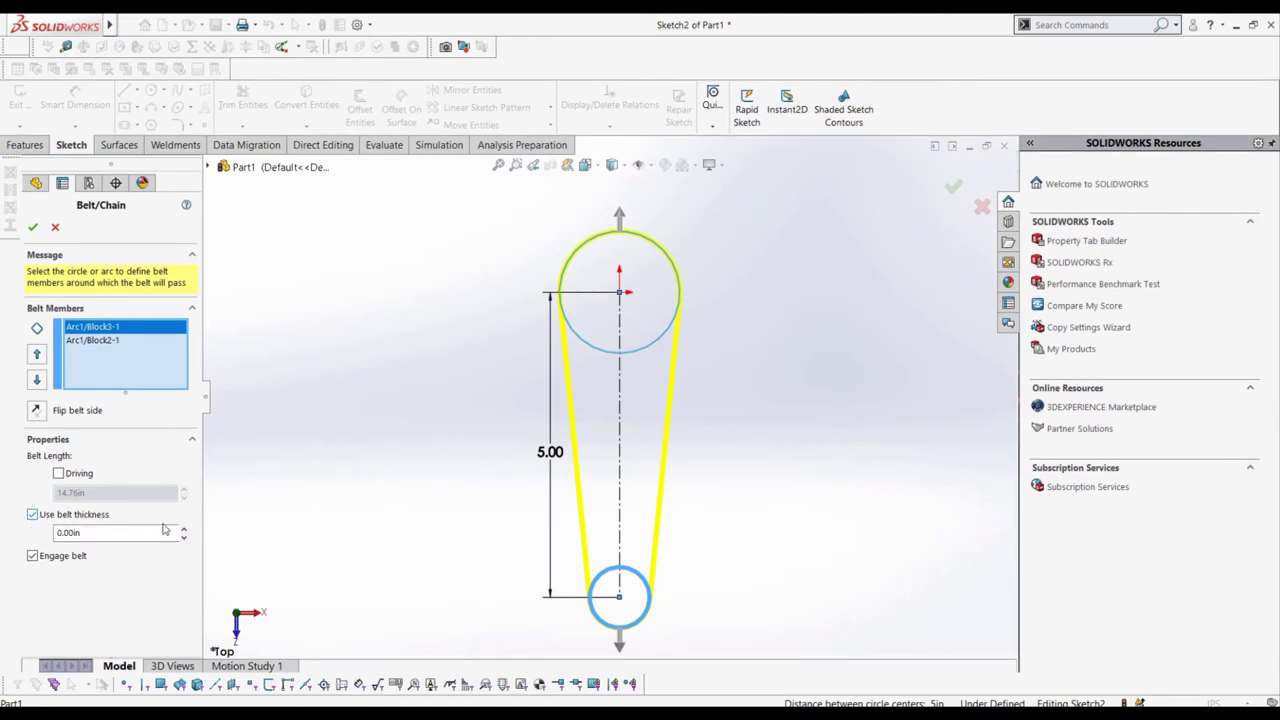
{"action": "left_click_drag", "start_coordinate": [184, 531], "coordinate": [184, 531]}
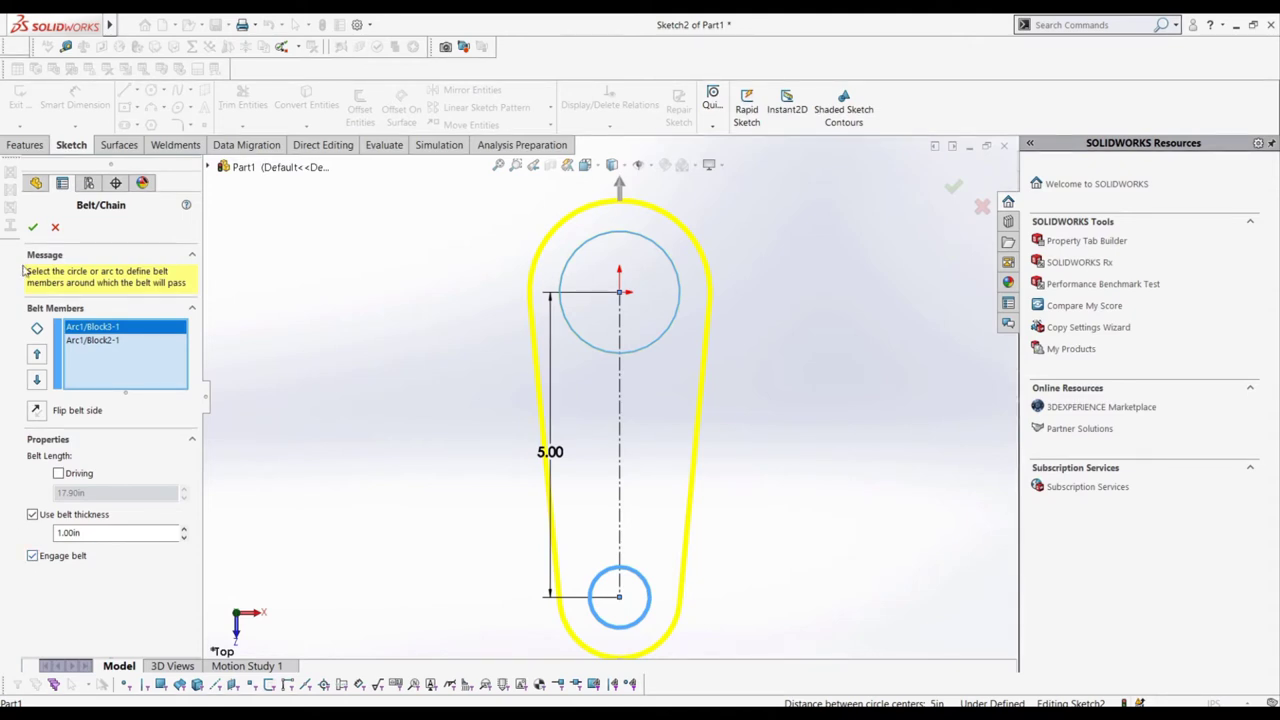
{"action": "left_click", "coordinate": [33, 227]}
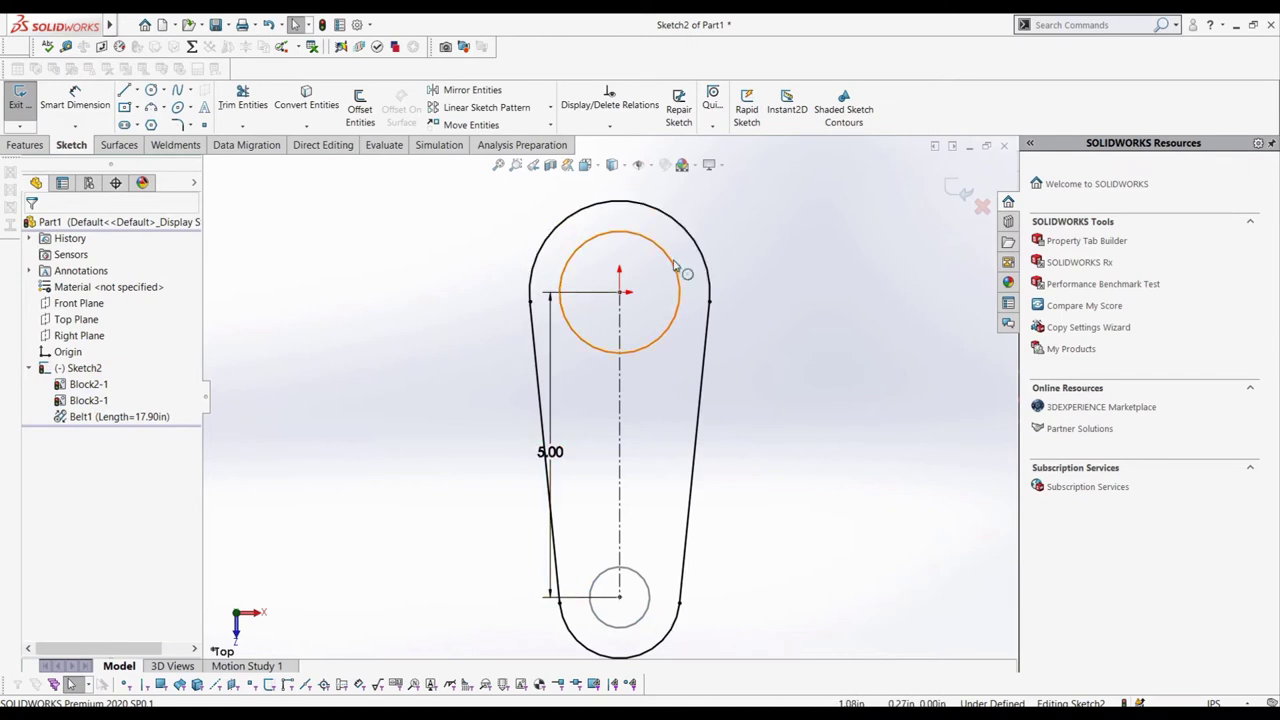
Exit the sketch and delete Sketch2 along with its belt
{"action": "left_click", "coordinate": [20, 100]}
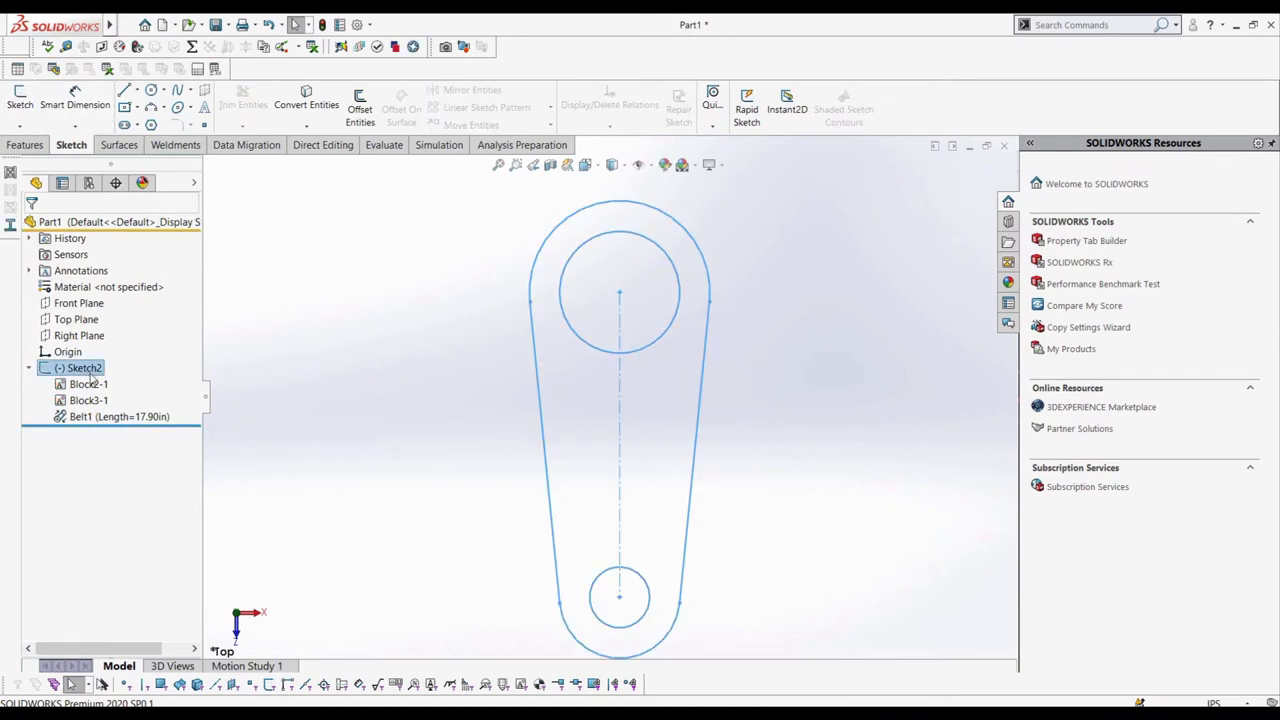
{"action": "right_click", "coordinate": [90, 370]}
{"action": "left_click", "coordinate": [130, 470]}
{"action": "left_click", "coordinate": [737, 303]}
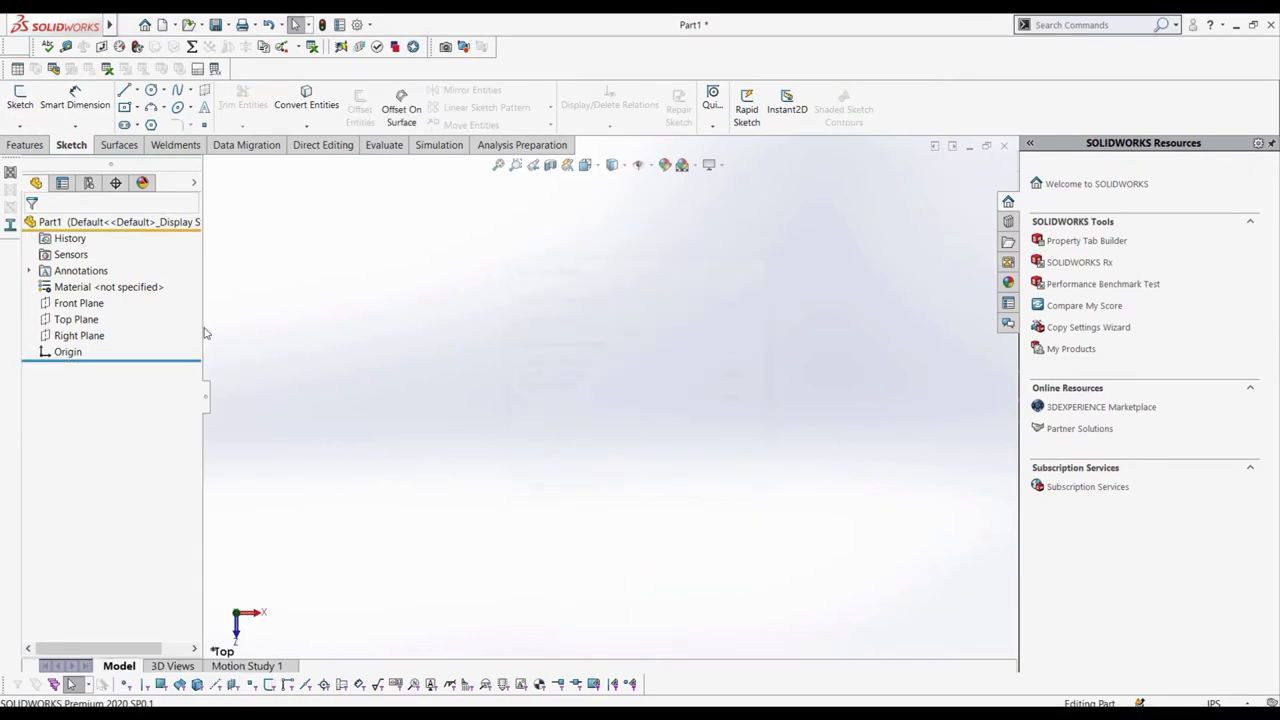
{"action": "left_click", "coordinate": [20, 100]}
On the Top Plane, draw four circles: at the origin, right, below, and a small one between
{"action": "left_click", "coordinate": [434, 366]}
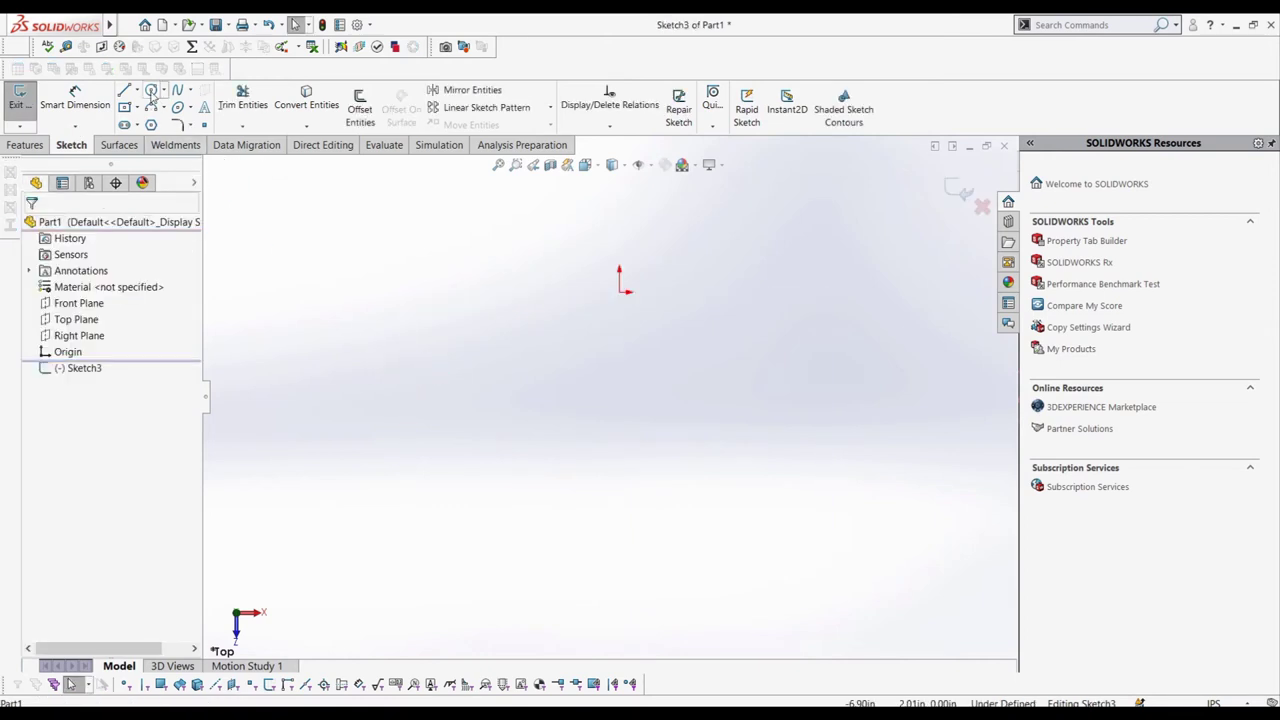
{"action": "left_click", "coordinate": [151, 90]}
{"action": "left_click", "coordinate": [620, 291]}
{"action": "left_click", "coordinate": [694, 291]}
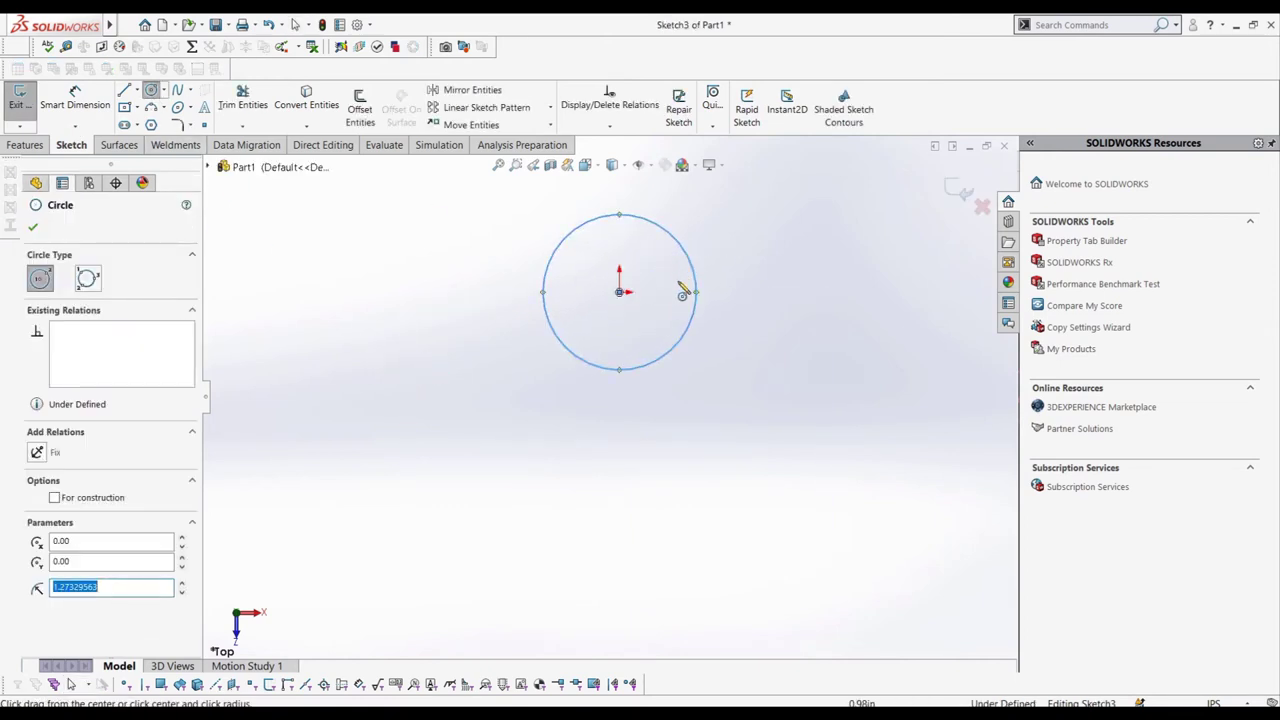
{"action": "scroll", "coordinate": [700, 340], "scroll_direction": "up", "scroll_amount": 3}
{"action": "left_click", "coordinate": [739, 362]}
{"action": "left_click", "coordinate": [760, 340]}
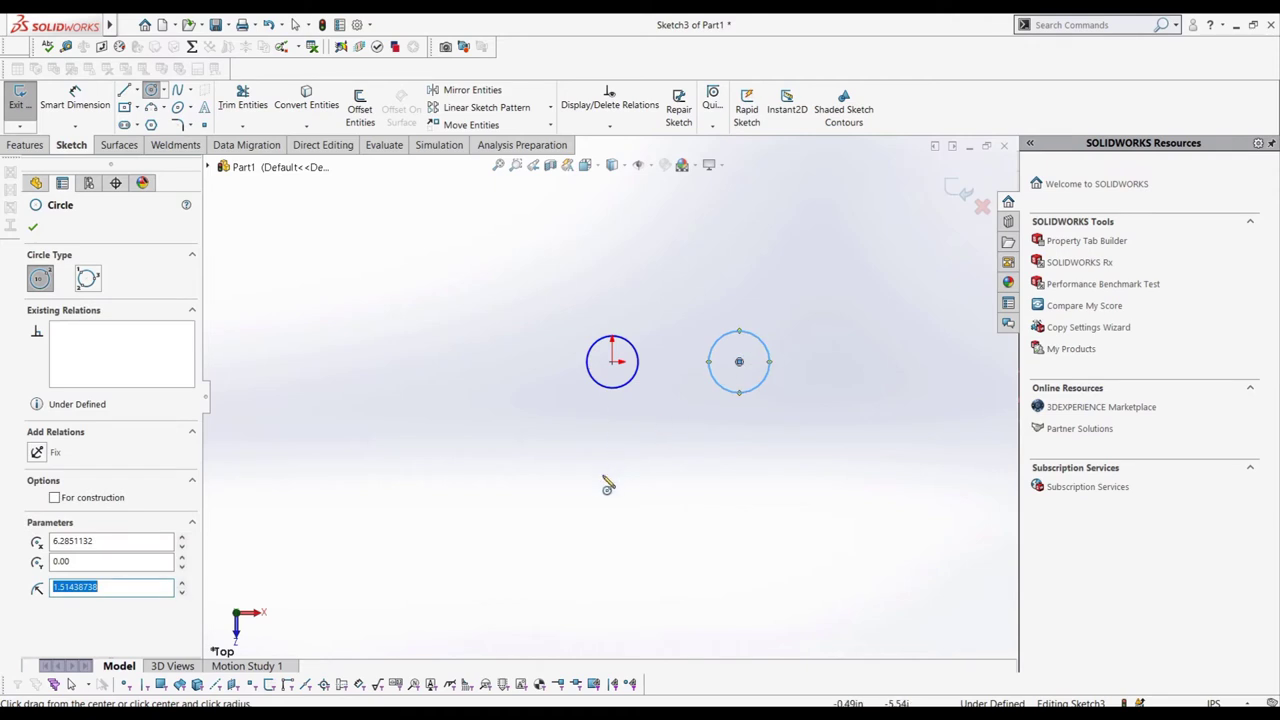
{"action": "left_click", "coordinate": [612, 499]}
{"action": "left_click", "coordinate": [634, 494]}
{"action": "left_click", "coordinate": [666, 433]}
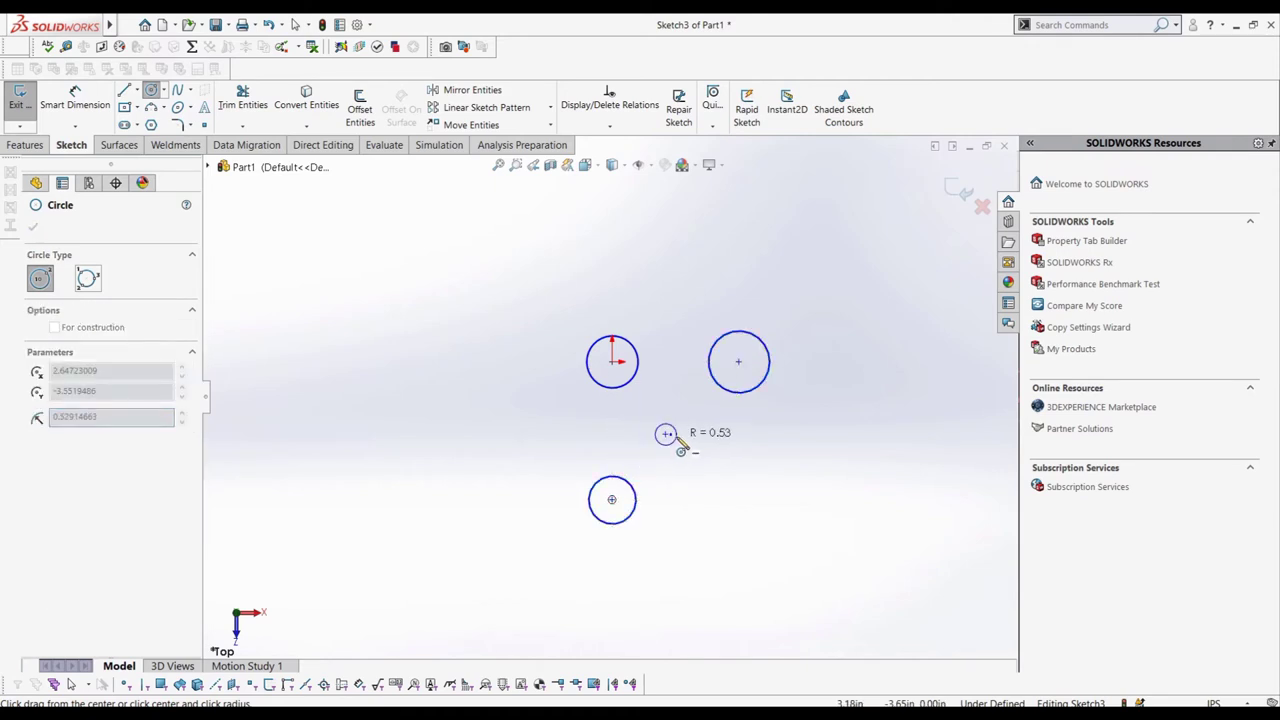
{"action": "left_click", "coordinate": [681, 440]}
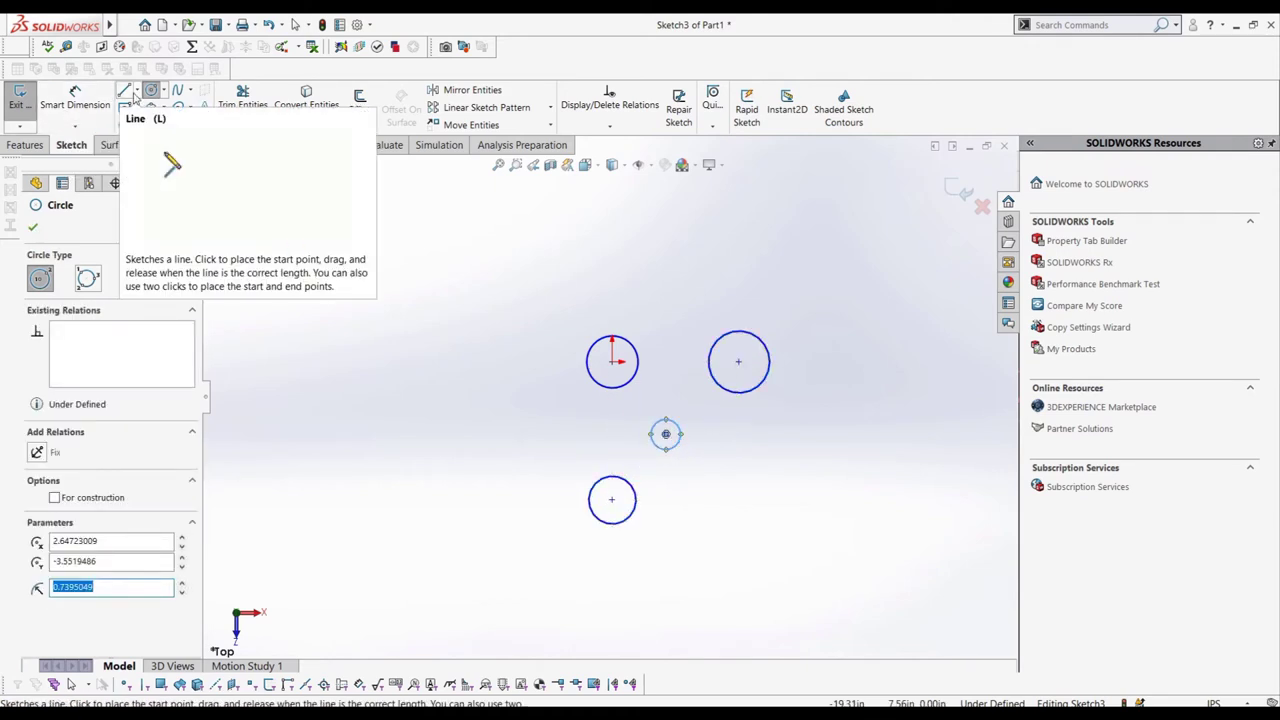
Dimension the diameters: origin circle 3.00, right 2.00, bottom 2.00, small circle 1.00
{"action": "left_click", "coordinate": [75, 97]}
{"action": "left_click", "coordinate": [598, 341]}
{"action": "left_click", "coordinate": [557, 317]}
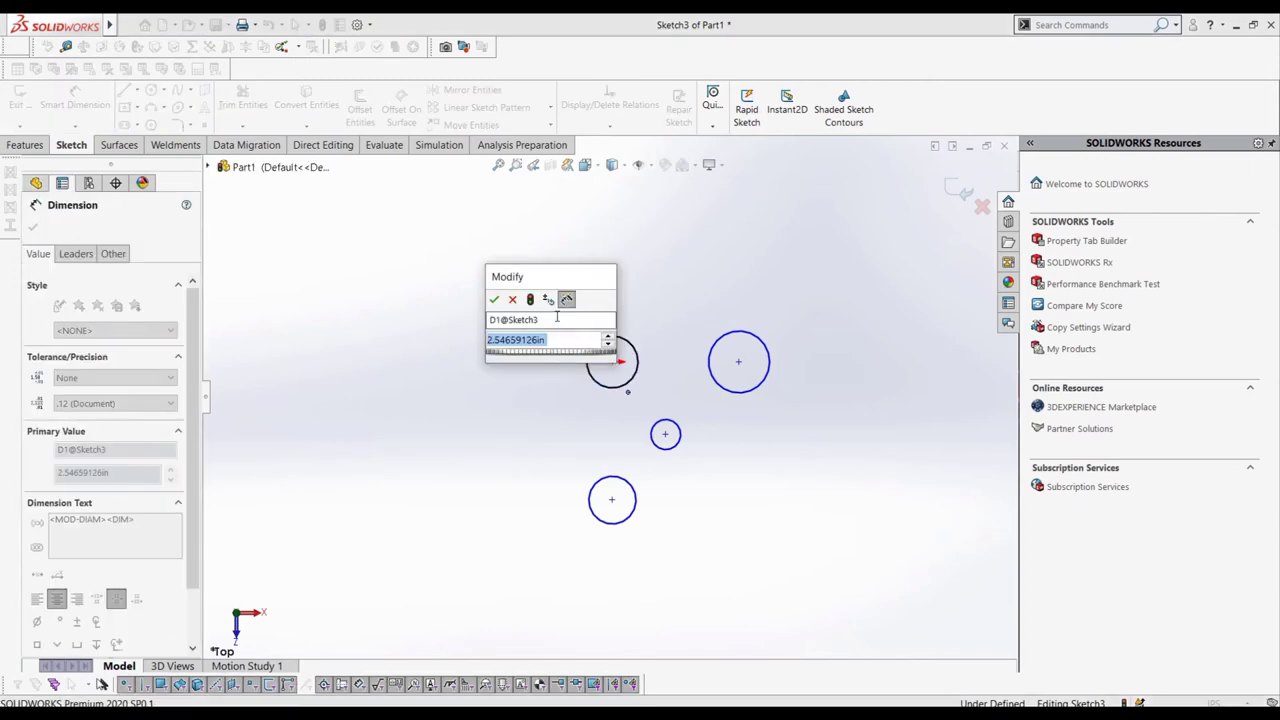
{"action": "type", "text": "3"}
{"action": "key", "text": "Return"}
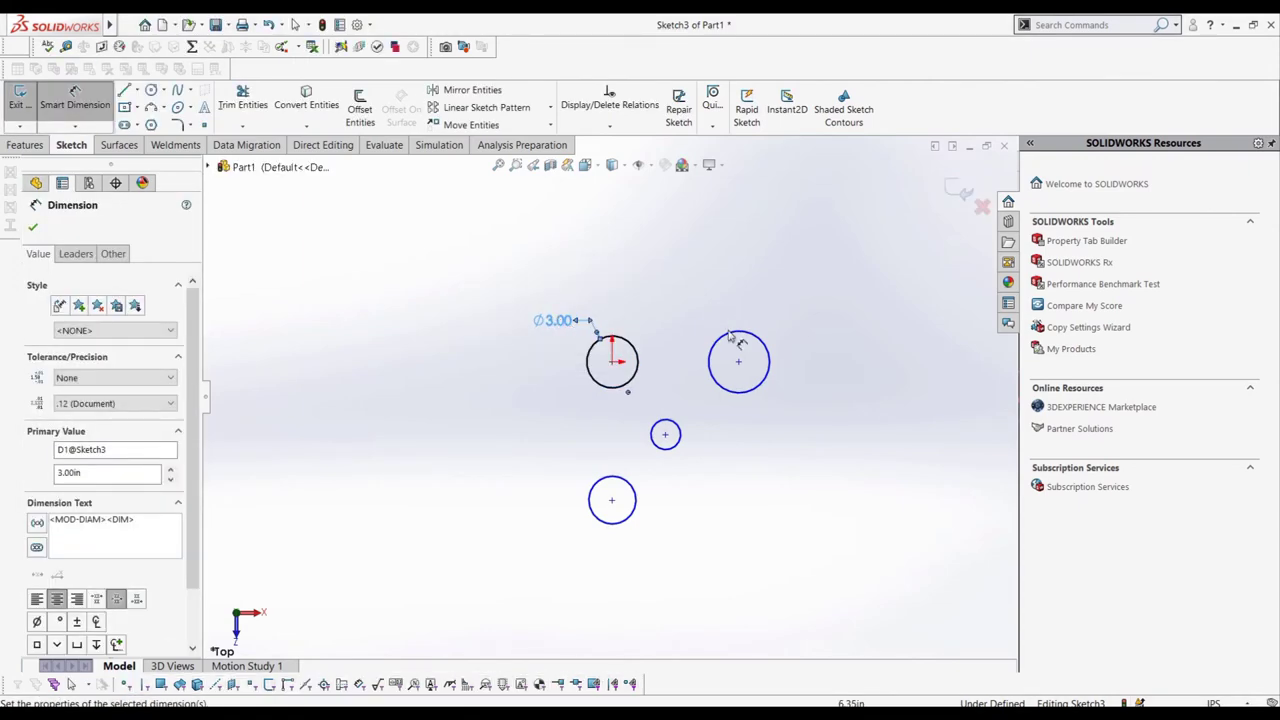
{"action": "left_click", "coordinate": [738, 341]}
{"action": "left_click", "coordinate": [752, 306]}
{"action": "type", "text": "2"}
{"action": "key", "text": "Return"}
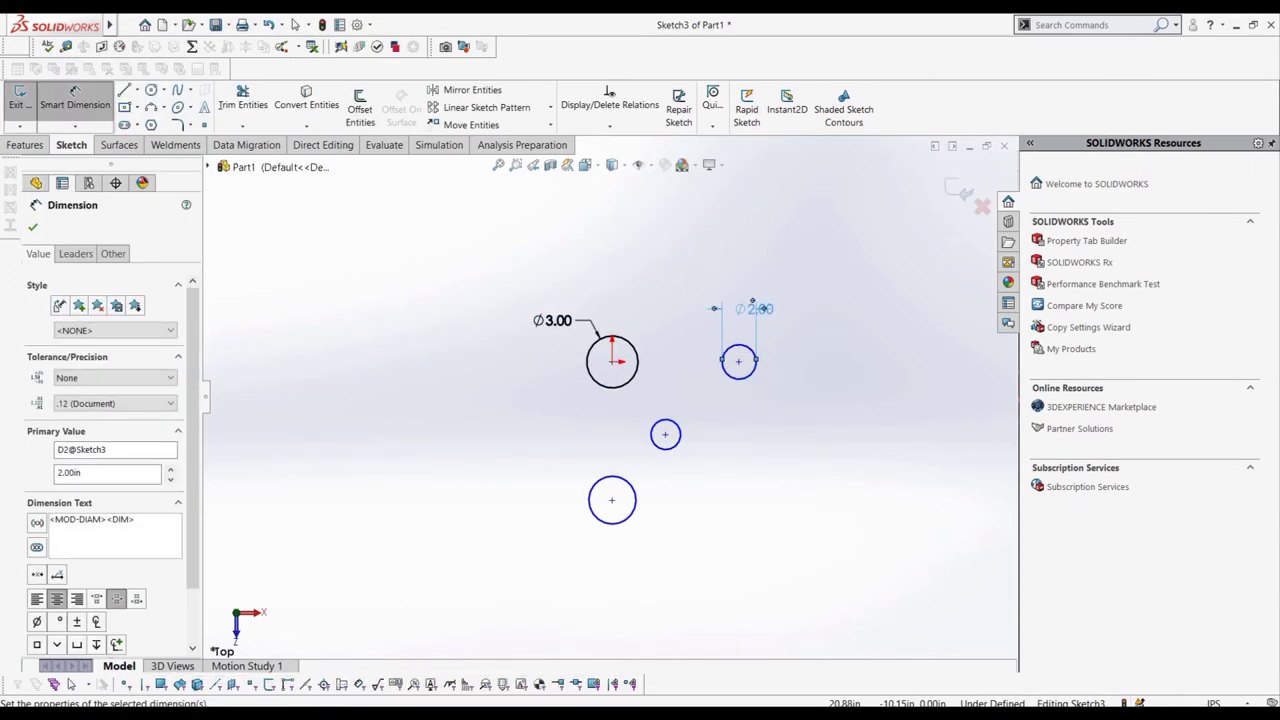
{"action": "left_click", "coordinate": [632, 516]}
{"action": "left_click", "coordinate": [635, 535]}
{"action": "type", "text": "2"}
{"action": "key", "text": "Return"}
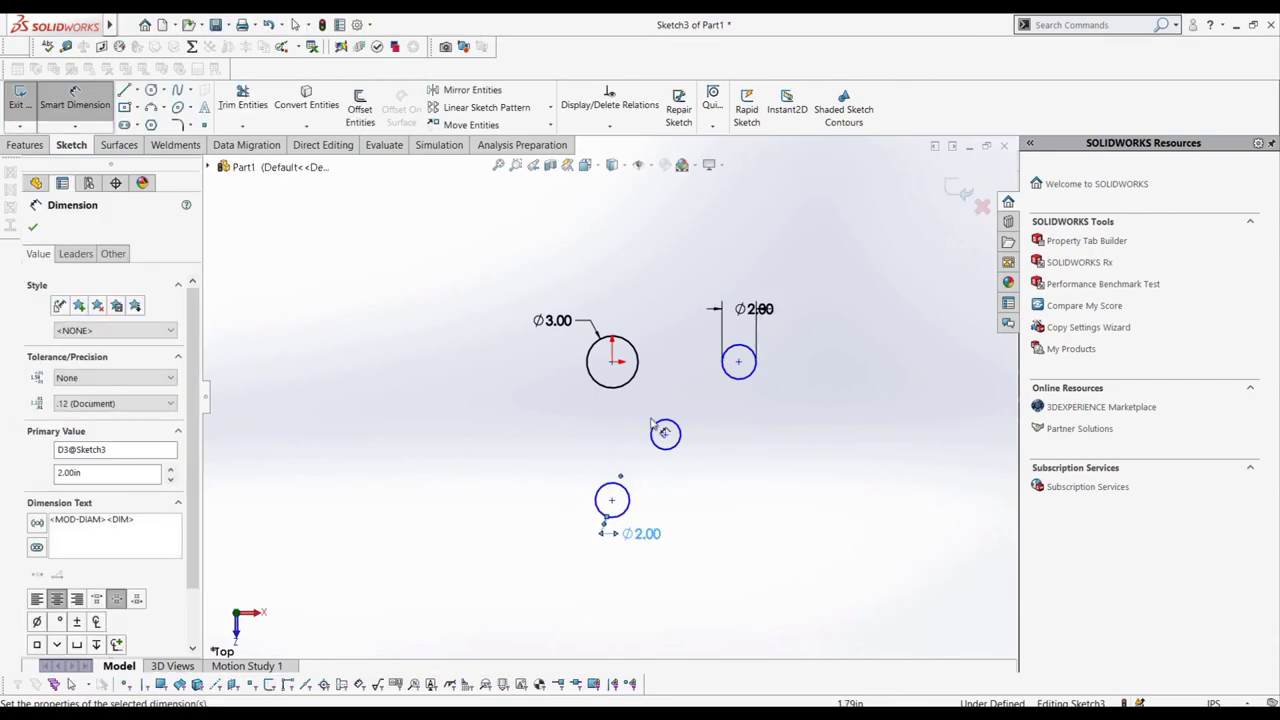
{"action": "left_click", "coordinate": [665, 432]}
{"action": "left_click", "coordinate": [747, 467]}
{"action": "type", "text": "1"}
{"action": "key", "text": "Return"}
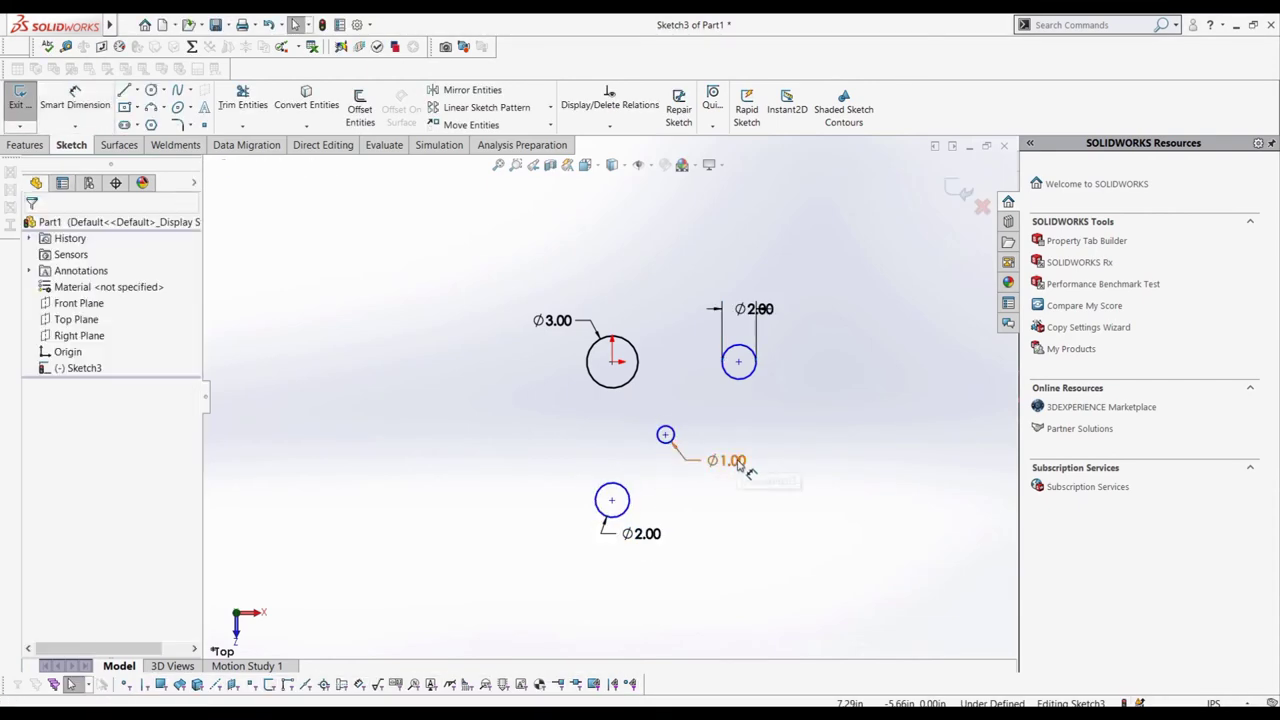
Draw centerlines from the large circle's centre to the right, small and bottom circle centres
{"action": "left_click", "coordinate": [139, 90]}
{"action": "left_click", "coordinate": [165, 122]}
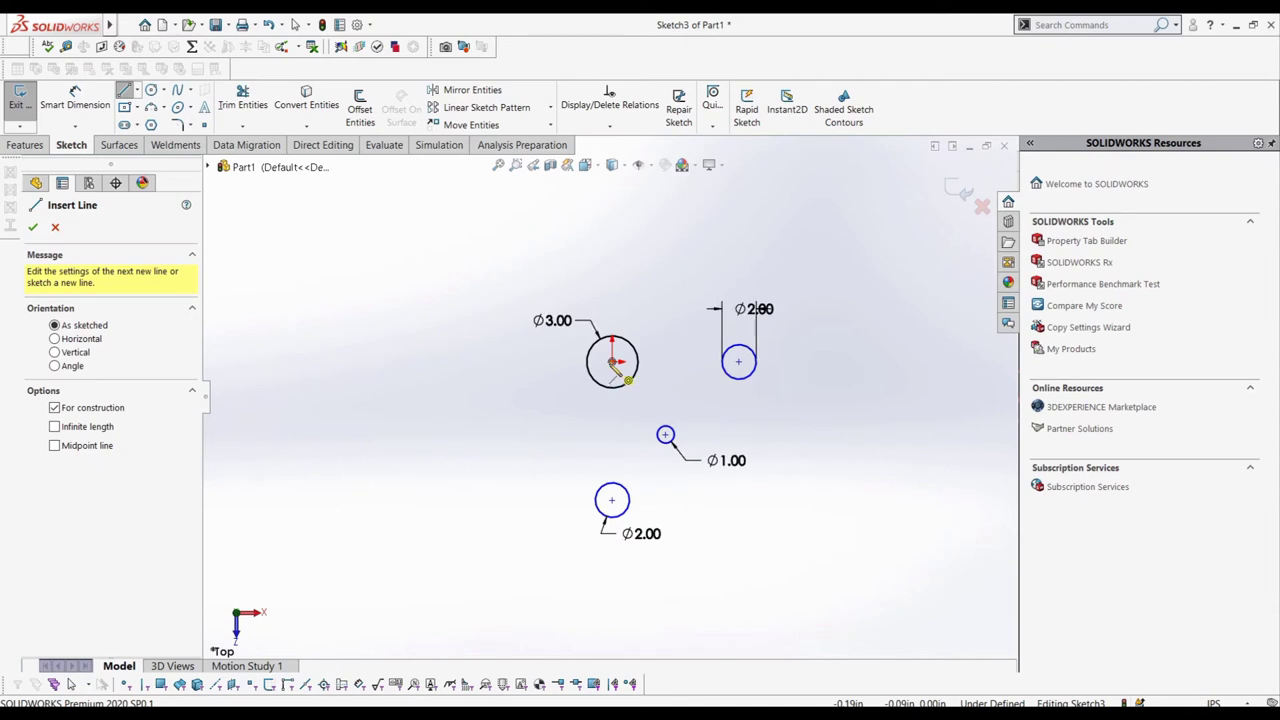
{"action": "left_click", "coordinate": [620, 362]}
{"action": "double_click", "coordinate": [738, 361]}
{"action": "left_click", "coordinate": [620, 362]}
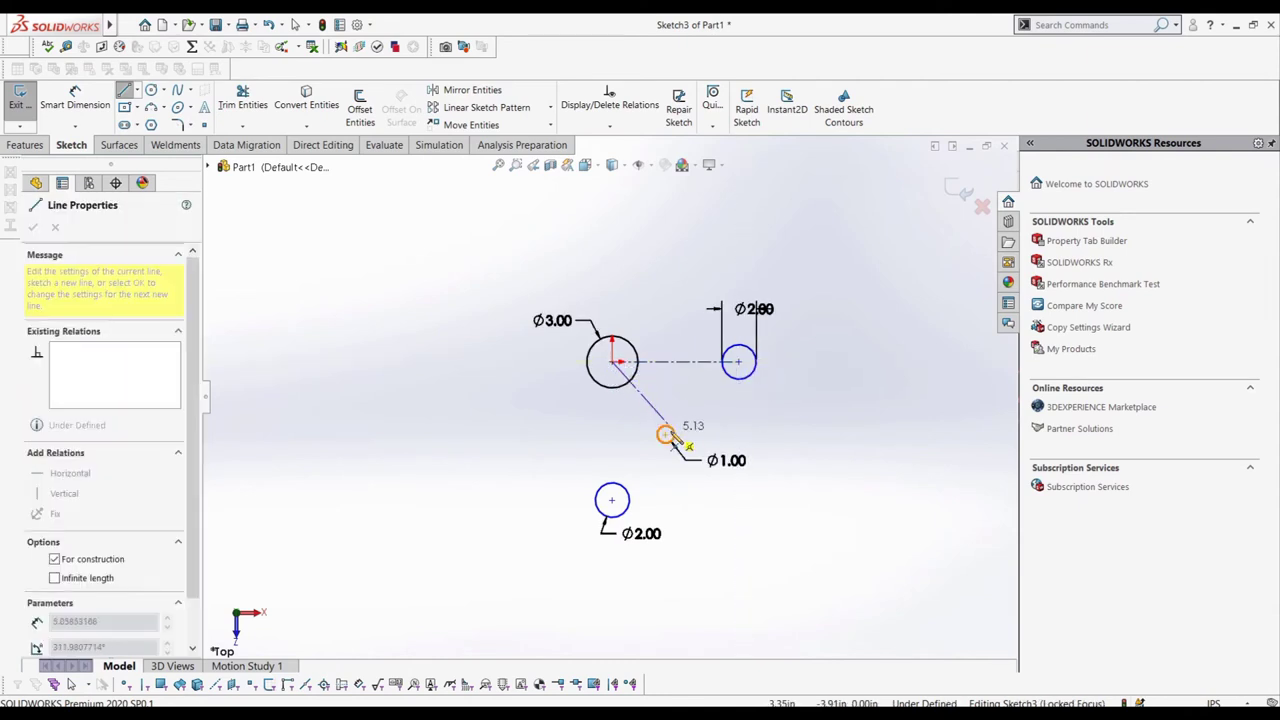
{"action": "double_click", "coordinate": [665, 434]}
{"action": "left_click", "coordinate": [612, 362]}
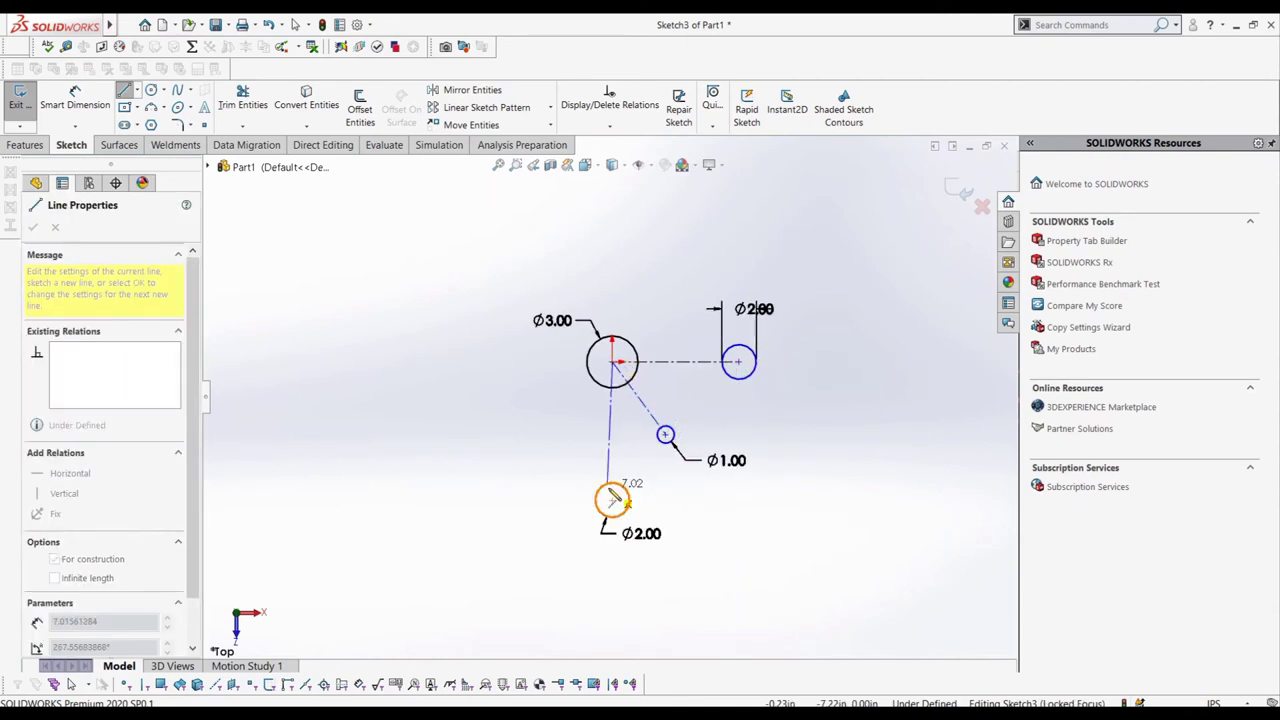
{"action": "left_click", "coordinate": [612, 498]}
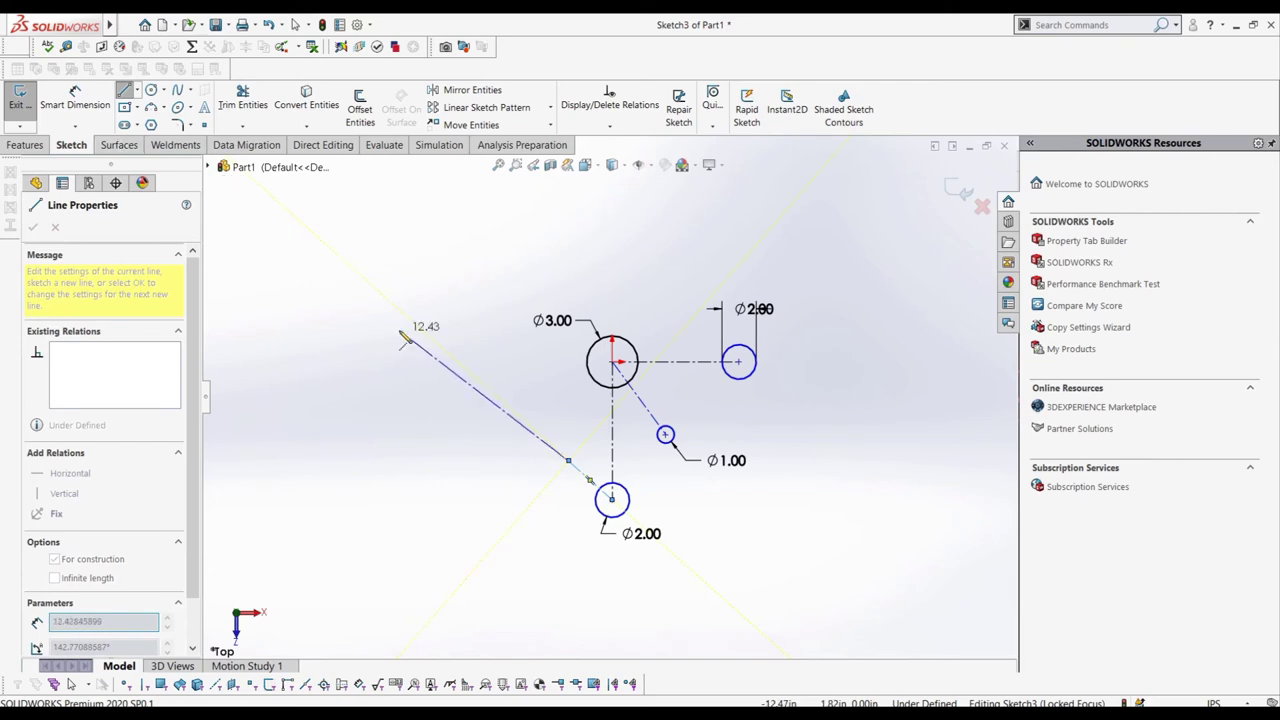
{"action": "key", "text": "Escape"}
Dimension the centerlines: vertical 8.00, horizontal 10.00, diagonal 5.00
{"action": "left_click", "coordinate": [75, 100]}
{"action": "left_click", "coordinate": [612, 440]}
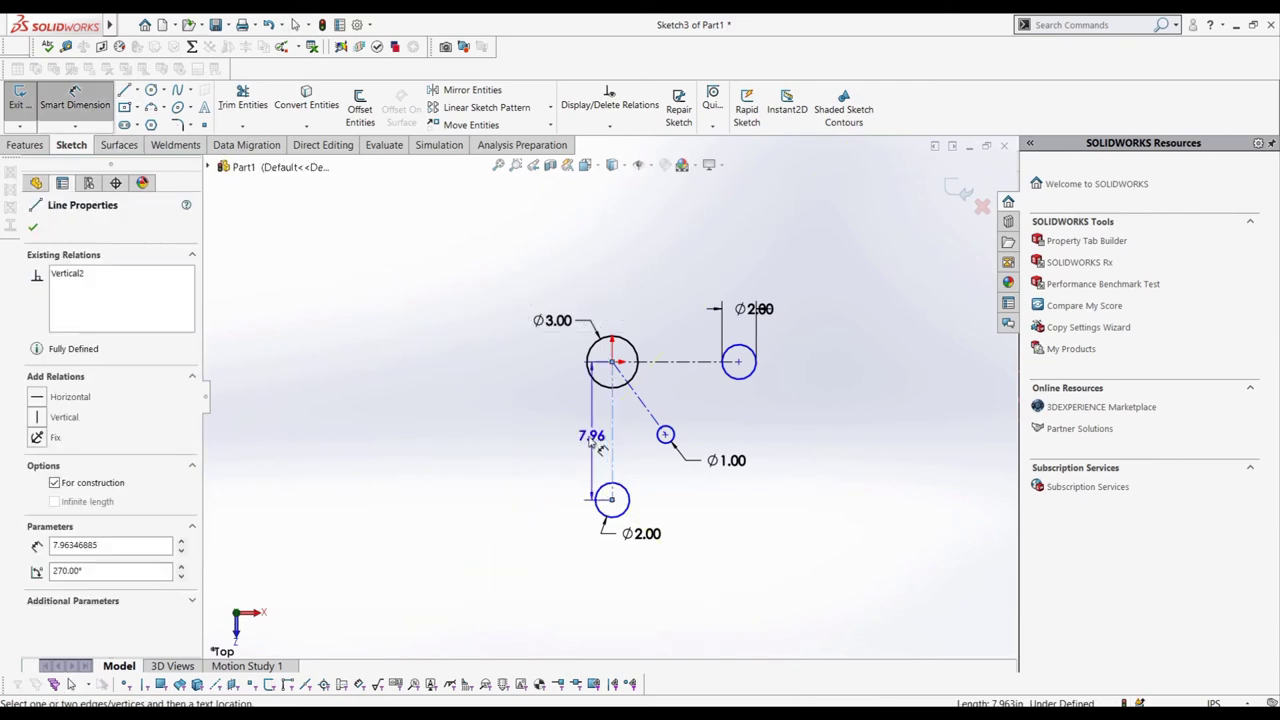
{"action": "left_click", "coordinate": [590, 442]}
{"action": "type", "text": "8.00in"}
{"action": "key", "text": "Return"}
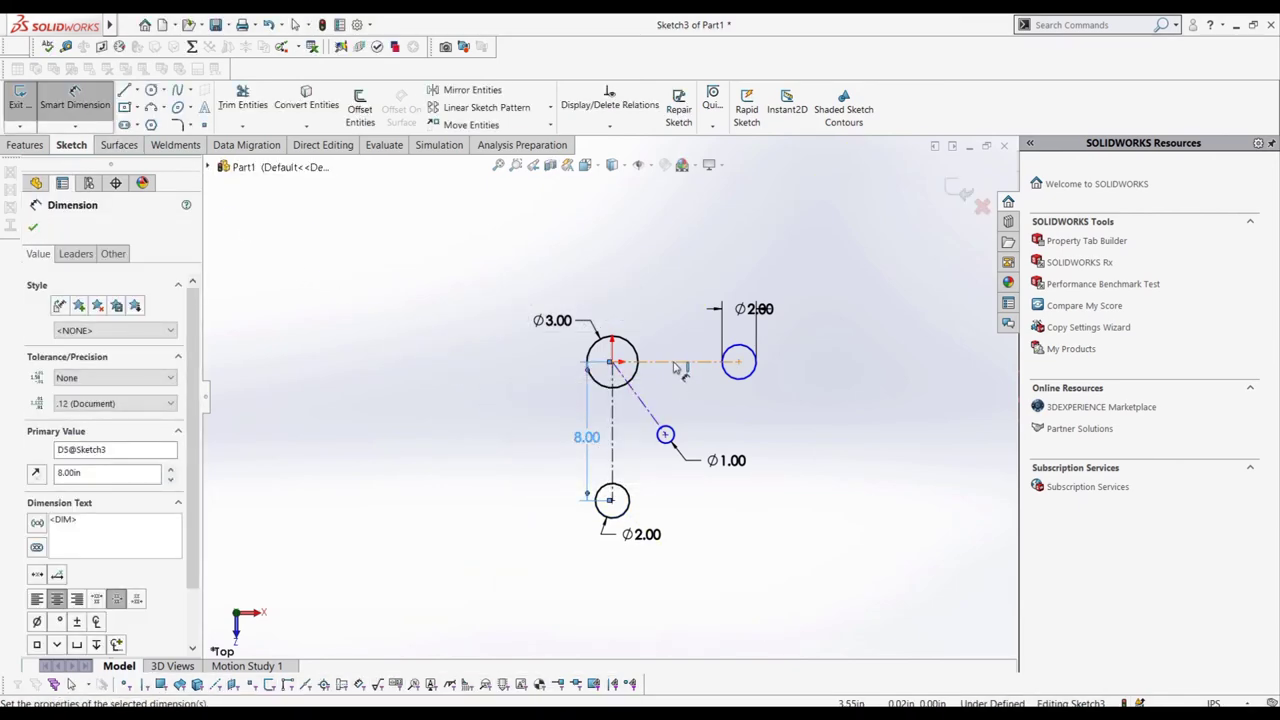
{"action": "left_click", "coordinate": [675, 364]}
{"action": "left_click", "coordinate": [678, 334]}
{"action": "type", "text": "10"}
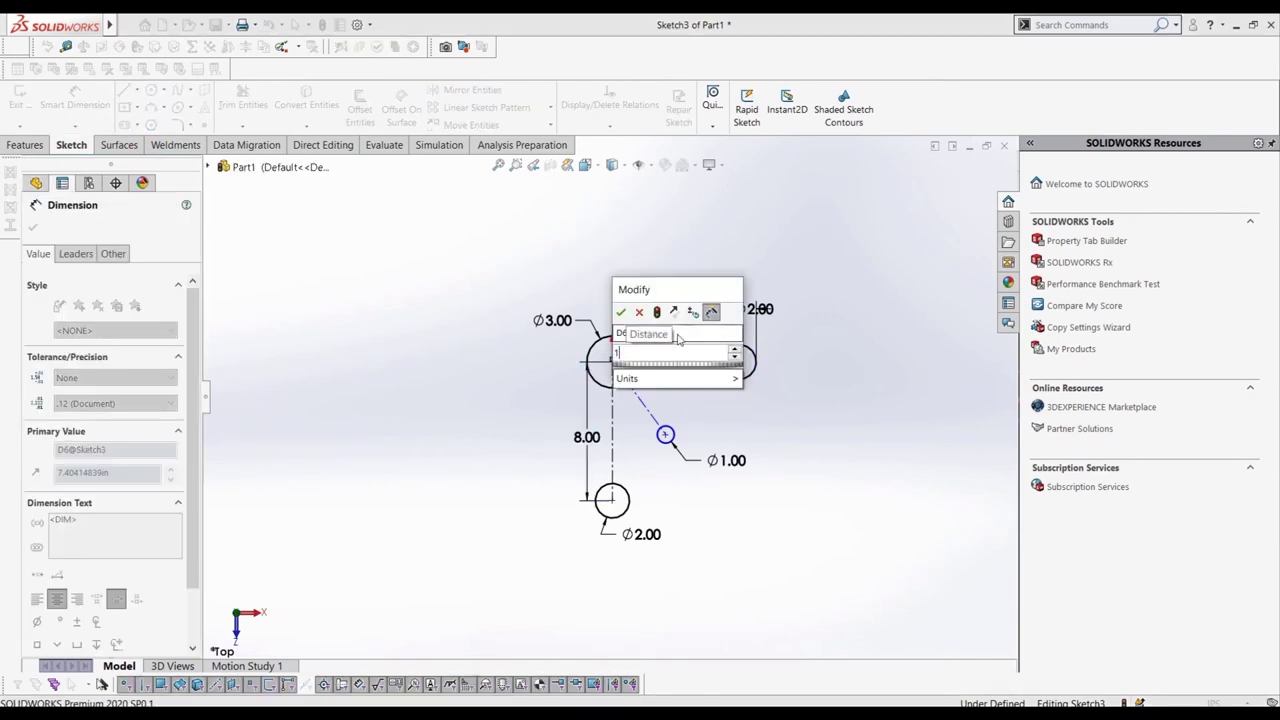
{"action": "key", "text": "Return"}
{"action": "left_click", "coordinate": [645, 406]}
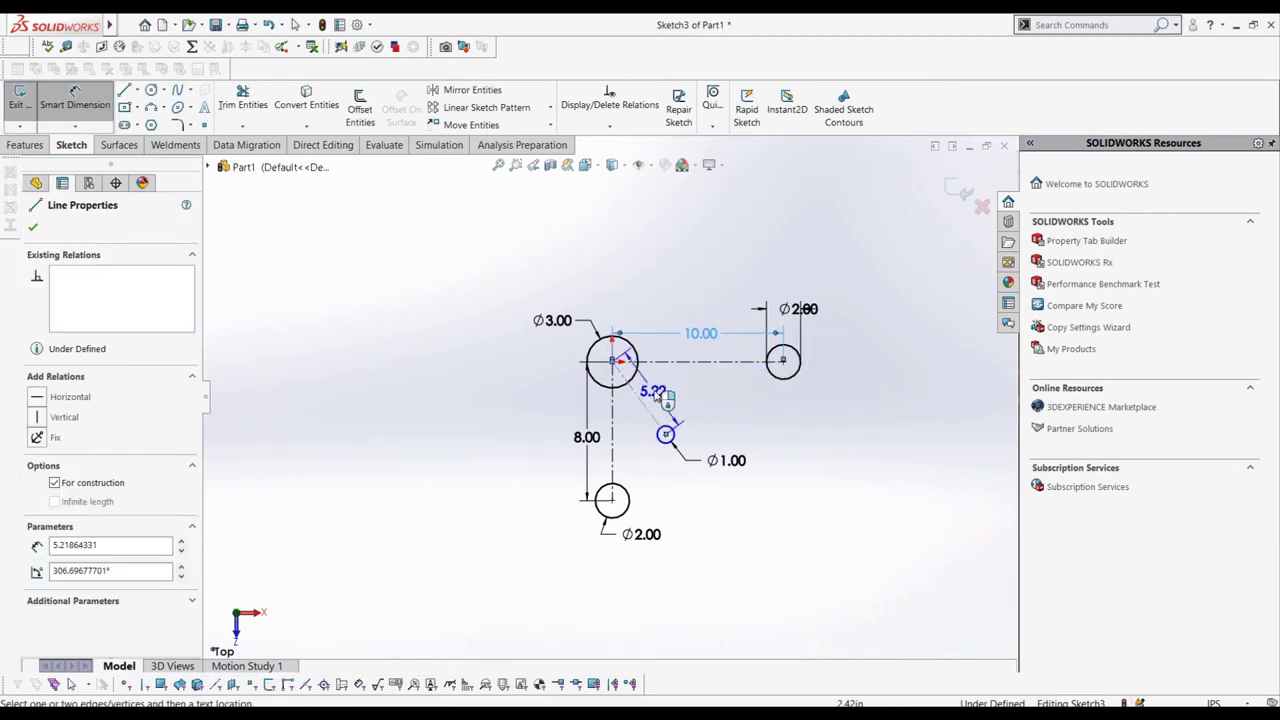
{"action": "left_click", "coordinate": [665, 380]}
{"action": "type", "text": "5"}
{"action": "key", "text": "Return"}
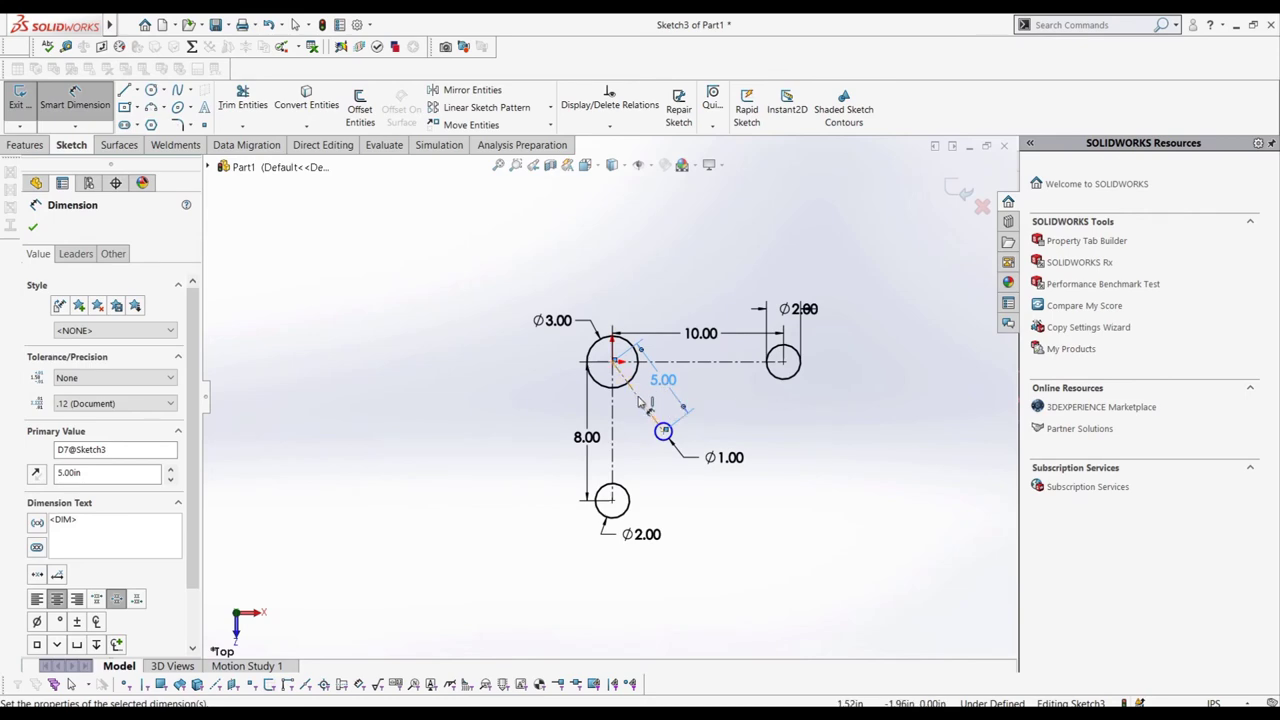
Set the angle between the diagonal and vertical centerlines to 30°
{"action": "left_click", "coordinate": [652, 414]}
{"action": "left_click", "coordinate": [612, 430]}
{"action": "left_click", "coordinate": [636, 430]}
{"action": "type", "text": "30"}
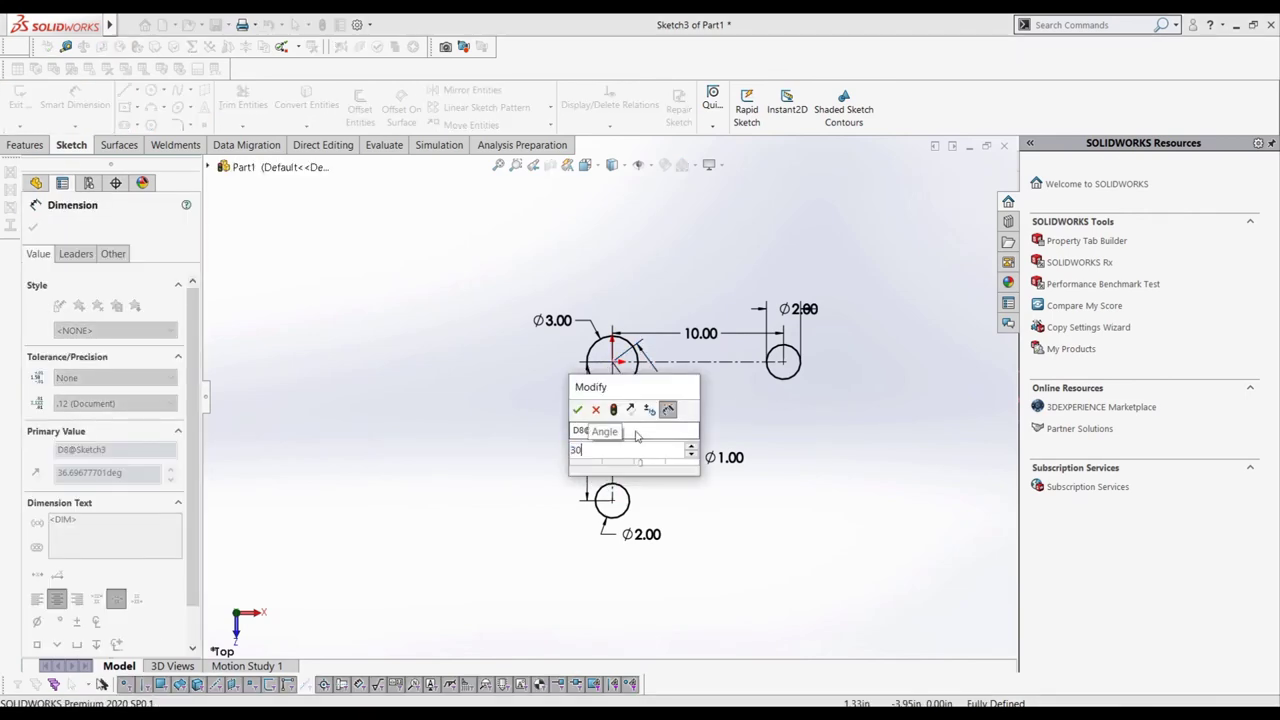
{"action": "key", "text": "Return"}
{"action": "key", "text": "Escape"}
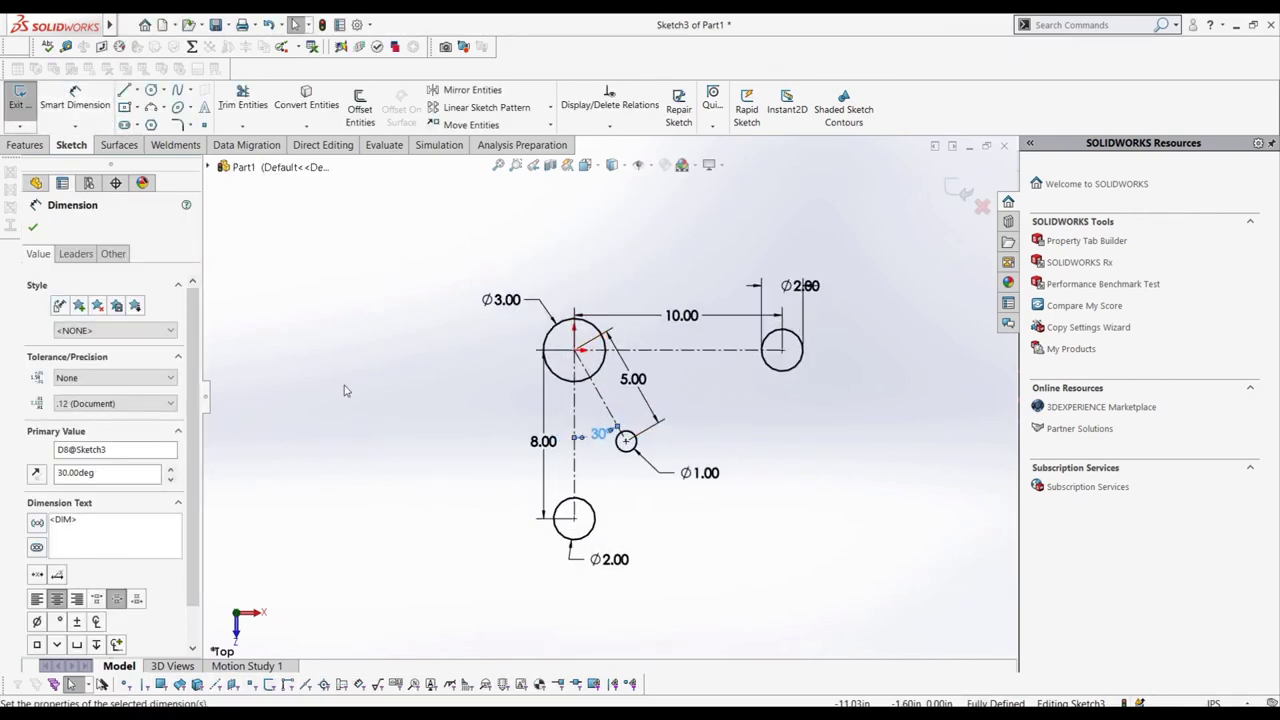
Make blocks of the Ø3.00, lower Ø2.00, Ø1.00 and right Ø2.00 circles, one at a time
{"action": "right_click", "coordinate": [543, 338]}
{"action": "left_click", "coordinate": [598, 300]}
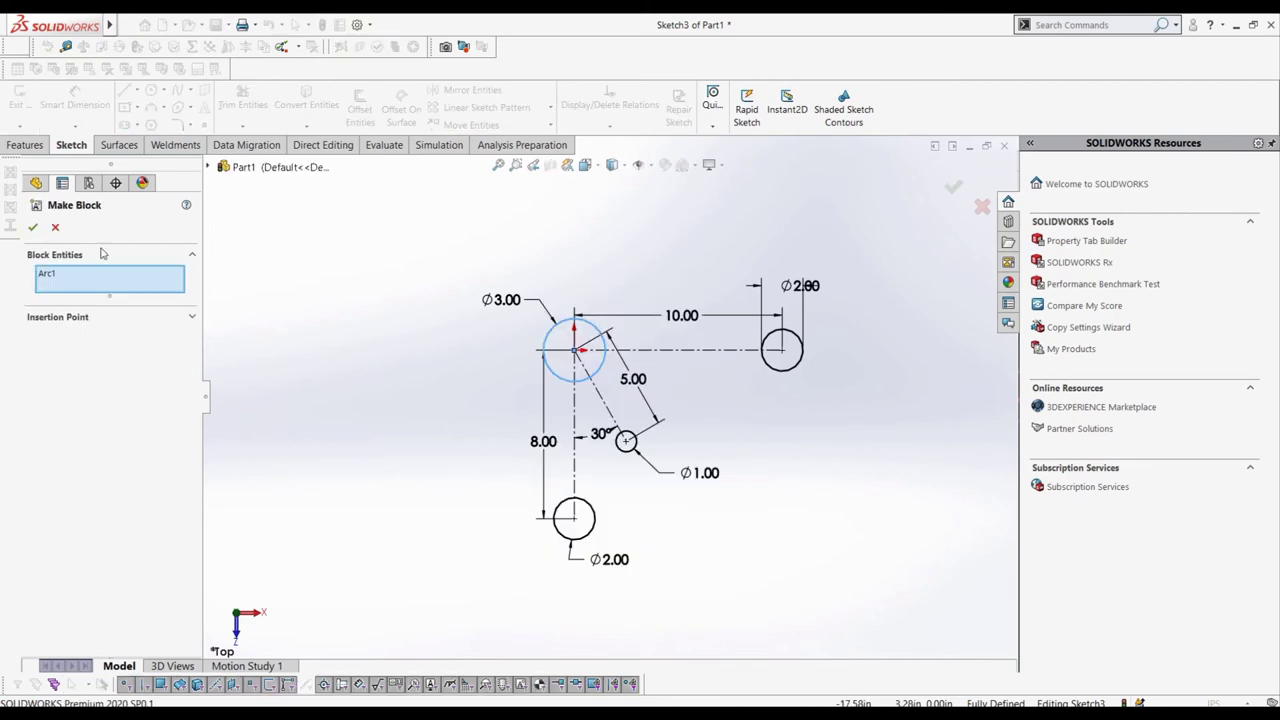
{"action": "left_click", "coordinate": [33, 227]}
{"action": "right_click", "coordinate": [589, 500]}
{"action": "left_click", "coordinate": [641, 458]}
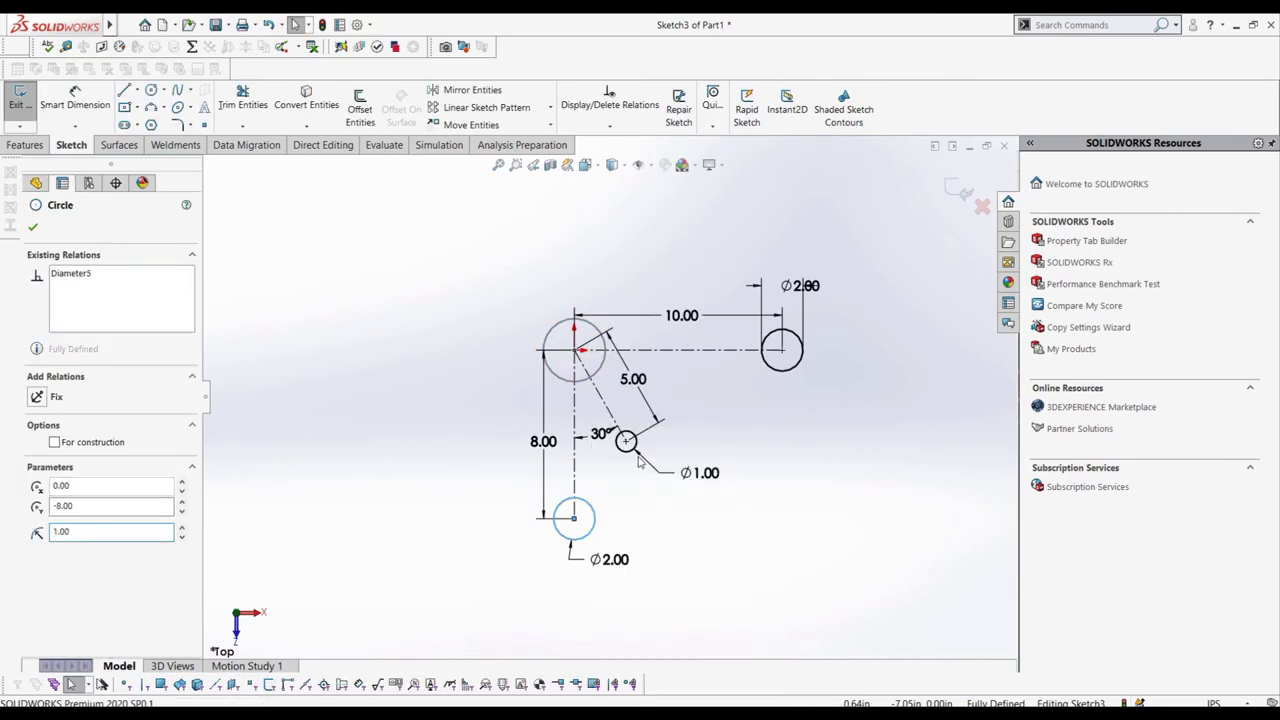
{"action": "left_click", "coordinate": [33, 227]}
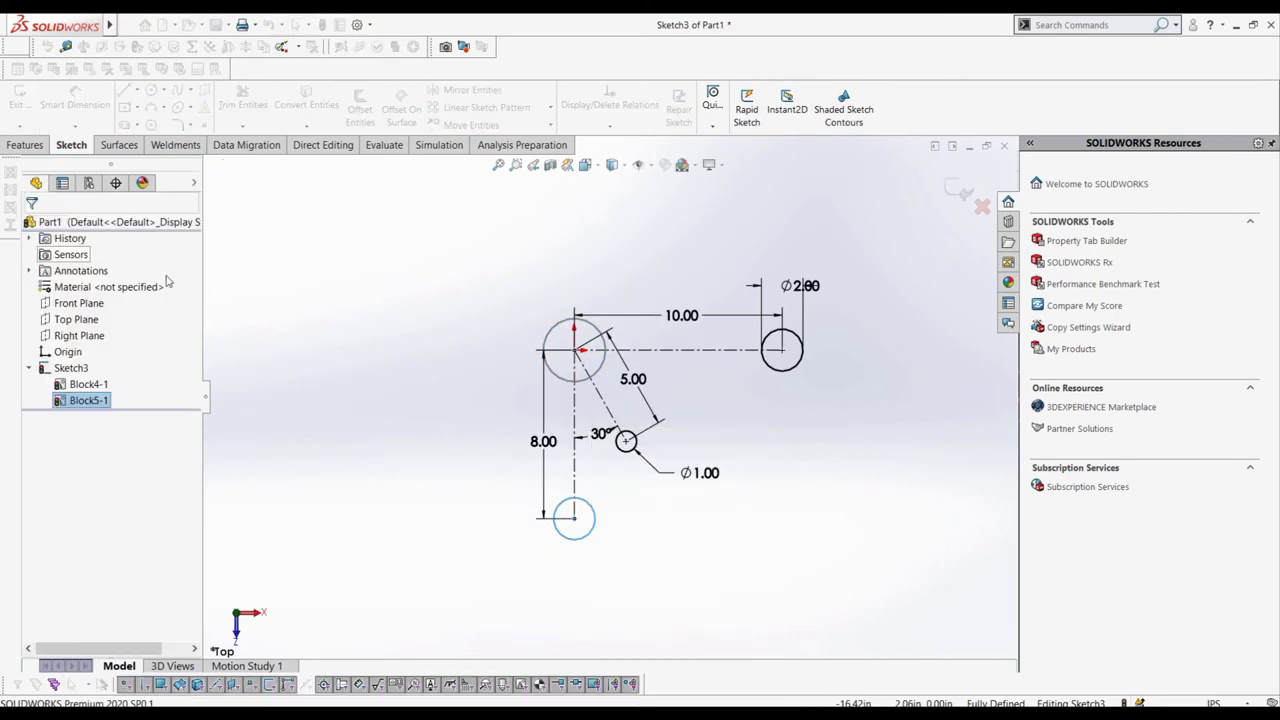
{"action": "right_click", "coordinate": [625, 441]}
{"action": "left_click", "coordinate": [668, 424]}
{"action": "left_click", "coordinate": [33, 227]}
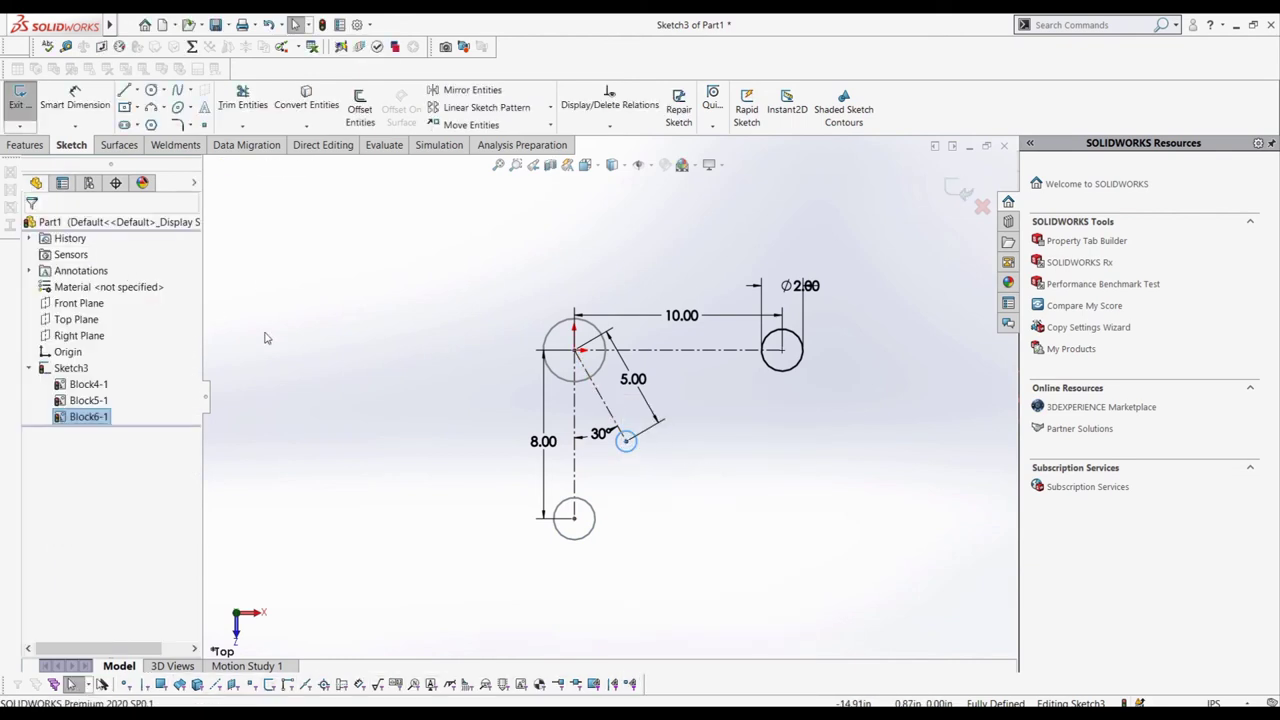
{"action": "right_click", "coordinate": [790, 360]}
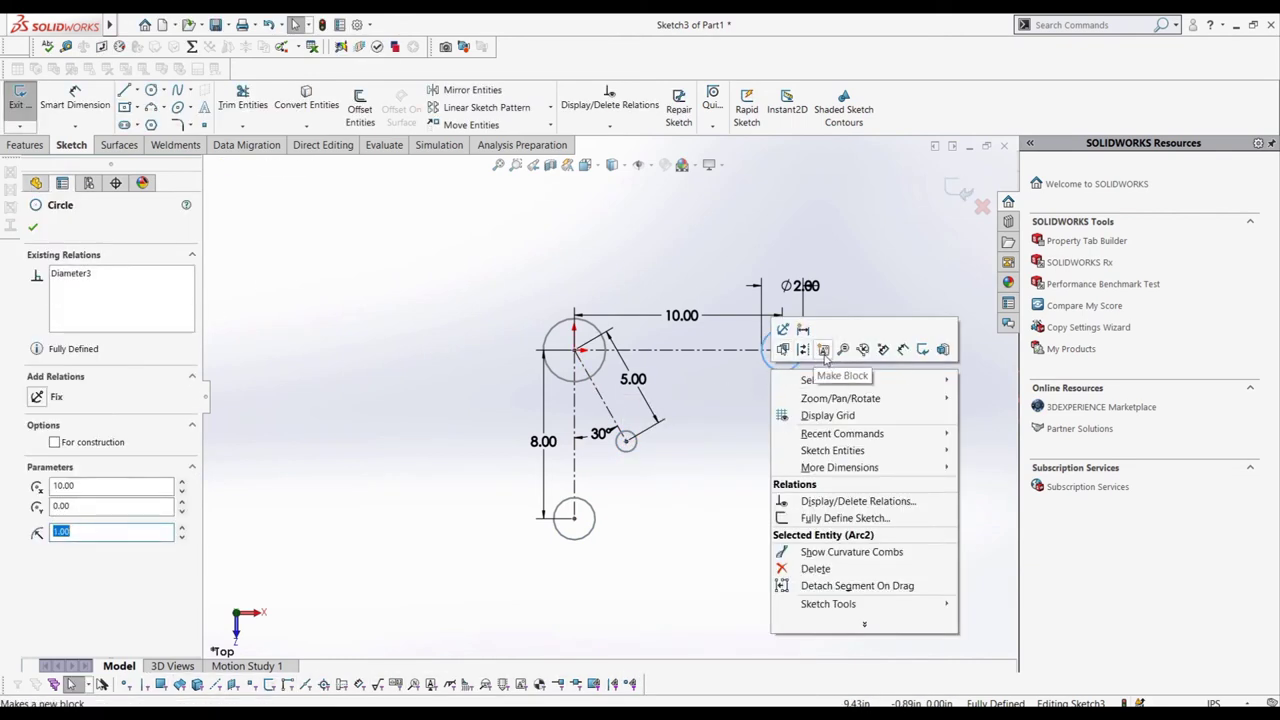
{"action": "left_click", "coordinate": [782, 349]}
{"action": "left_click", "coordinate": [33, 227]}
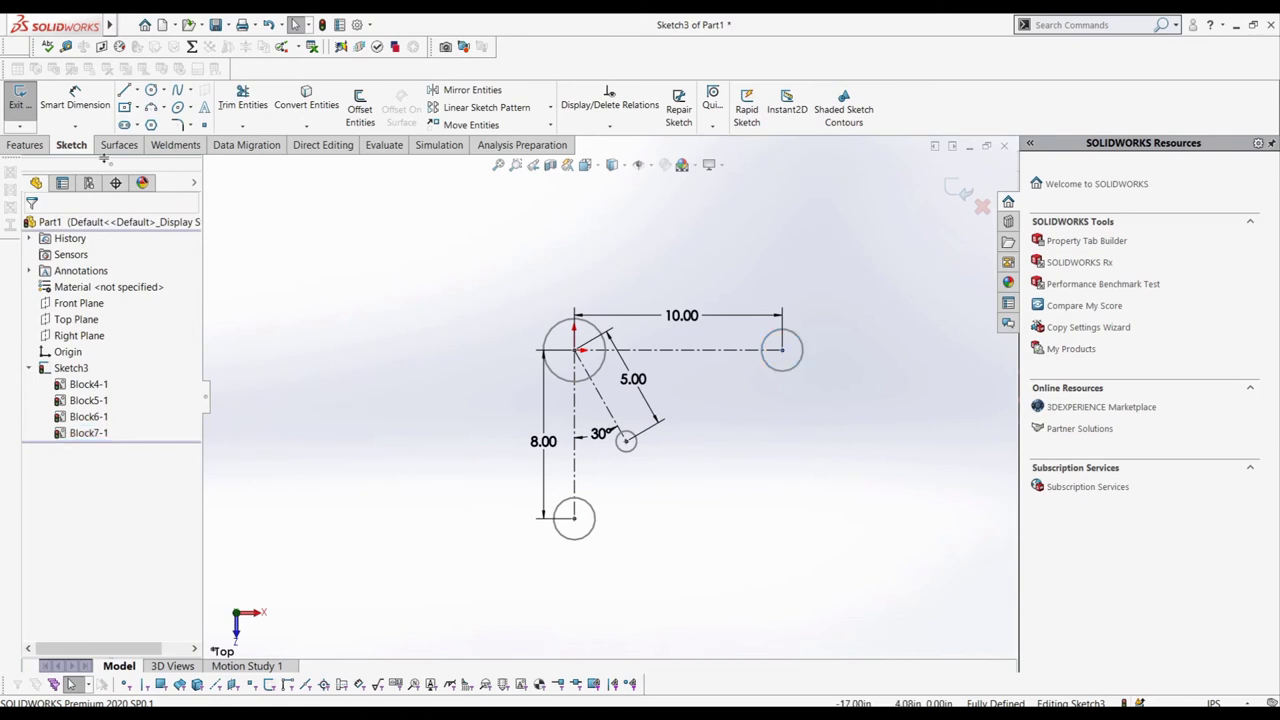
Start Tools > Sketch Entities > Belt/Chain and pick the top-left, bottom, small and right circles
{"action": "mouse_move", "coordinate": [110, 25]}
{"action": "left_click", "coordinate": [246, 25]}
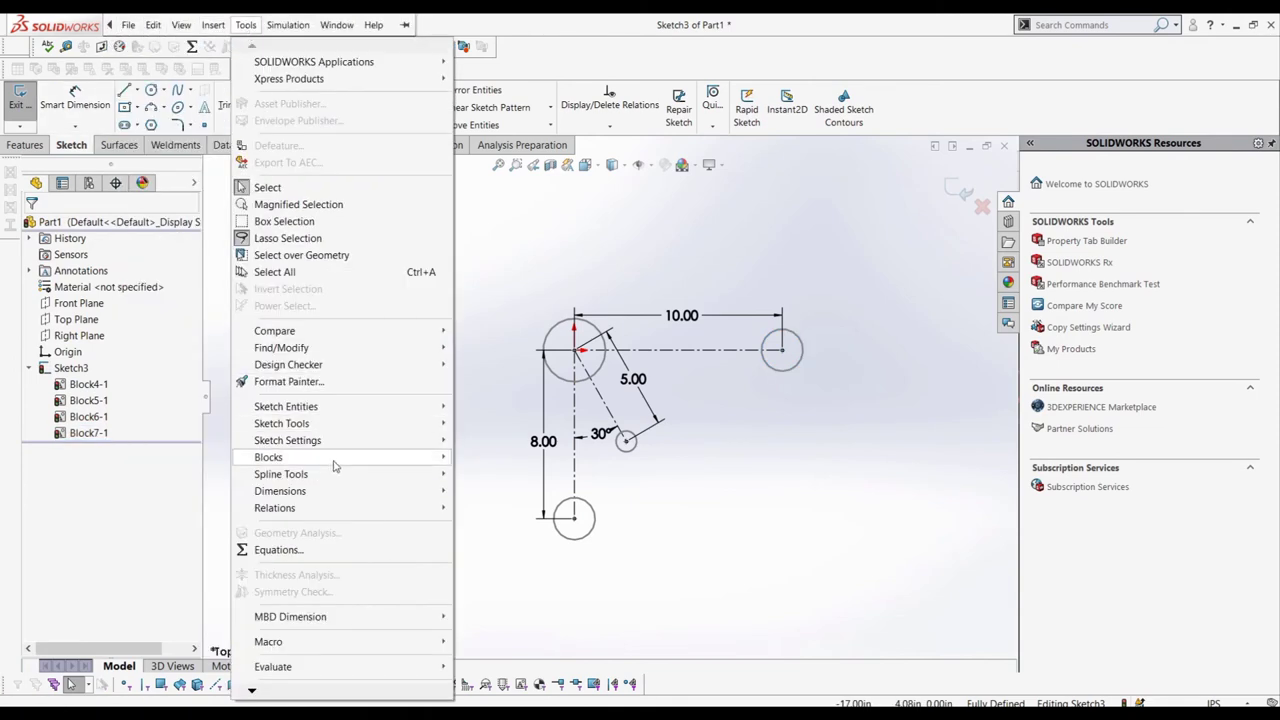
{"action": "mouse_move", "coordinate": [340, 406]}
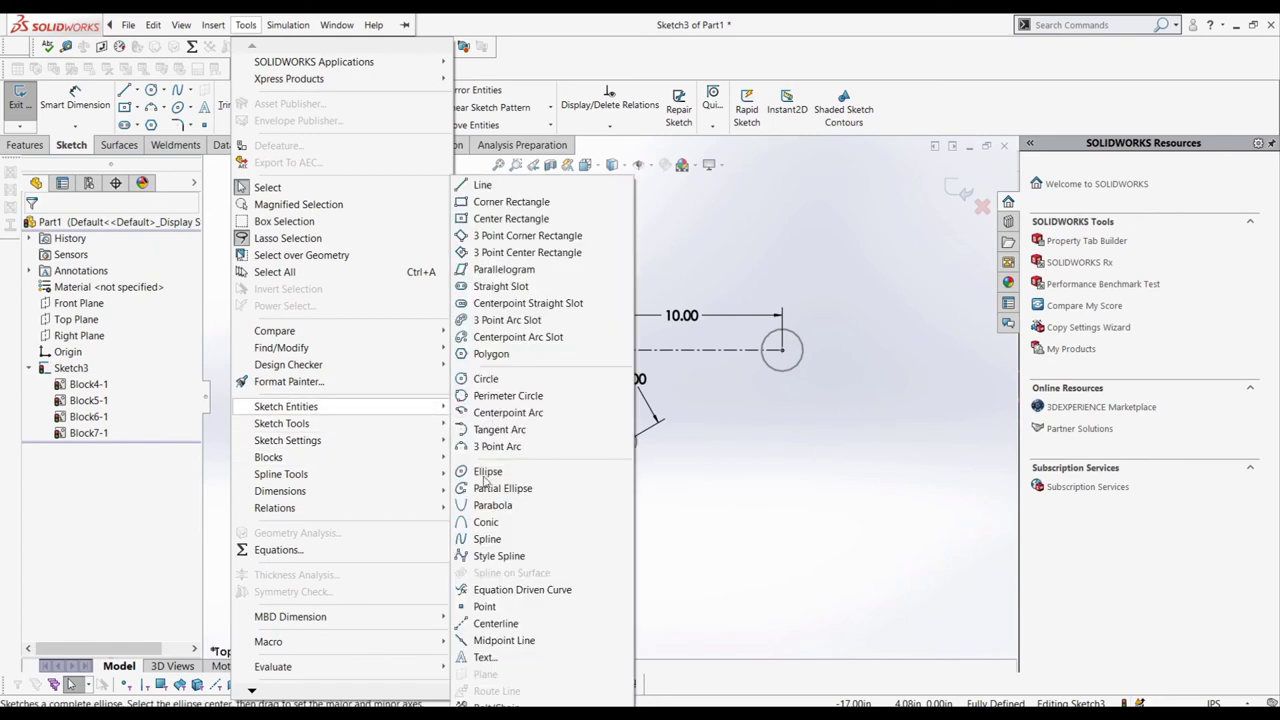
{"action": "left_click", "coordinate": [505, 705]}
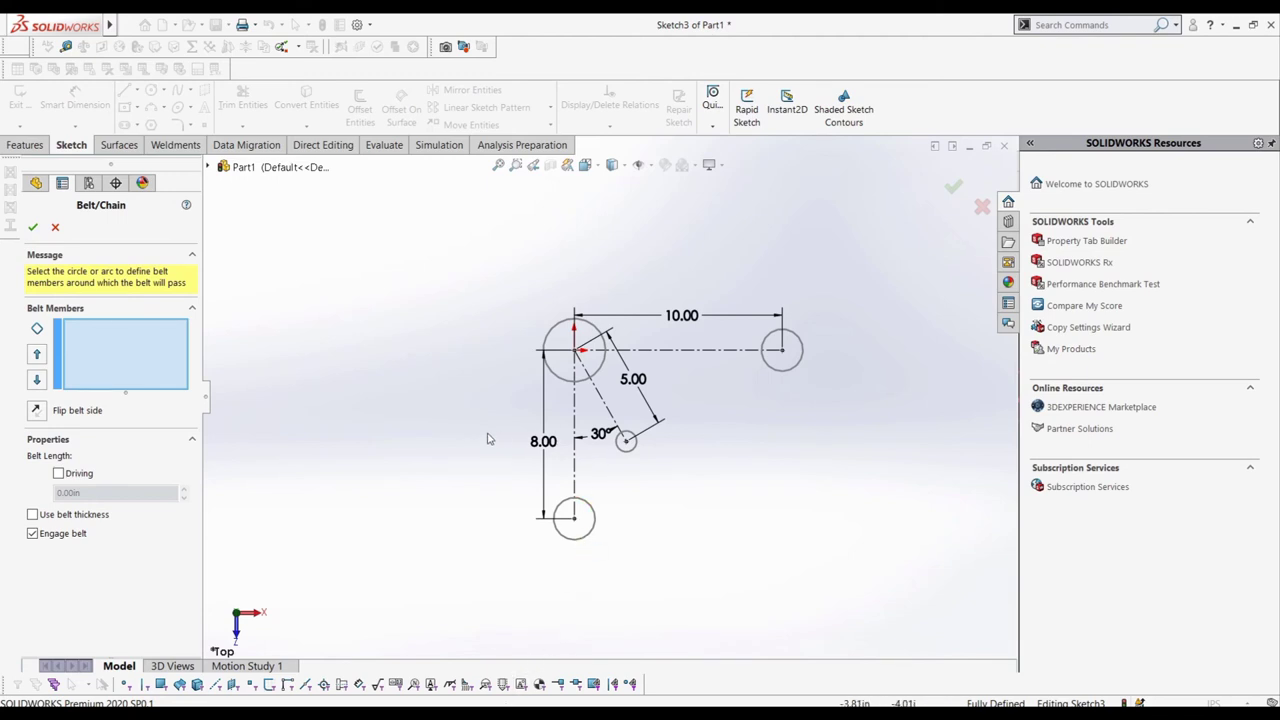
{"action": "left_click", "coordinate": [546, 362]}
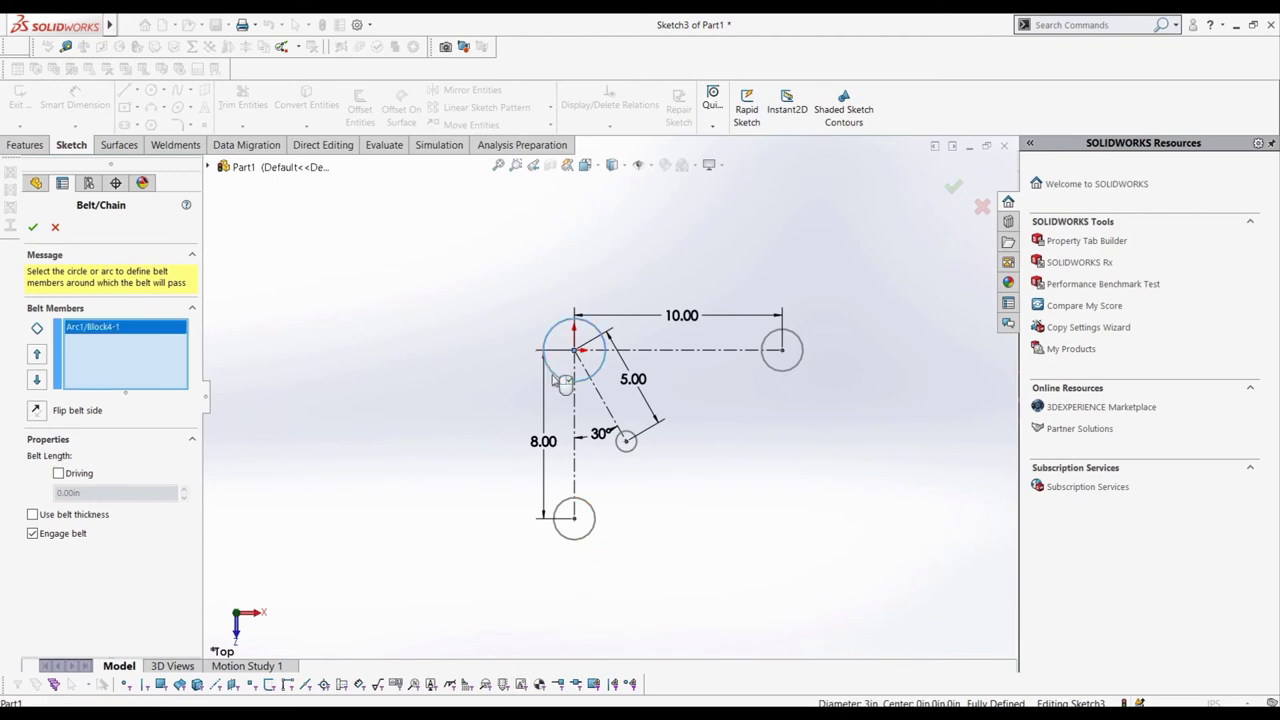
{"action": "left_click", "coordinate": [597, 515]}
{"action": "left_click", "coordinate": [627, 450]}
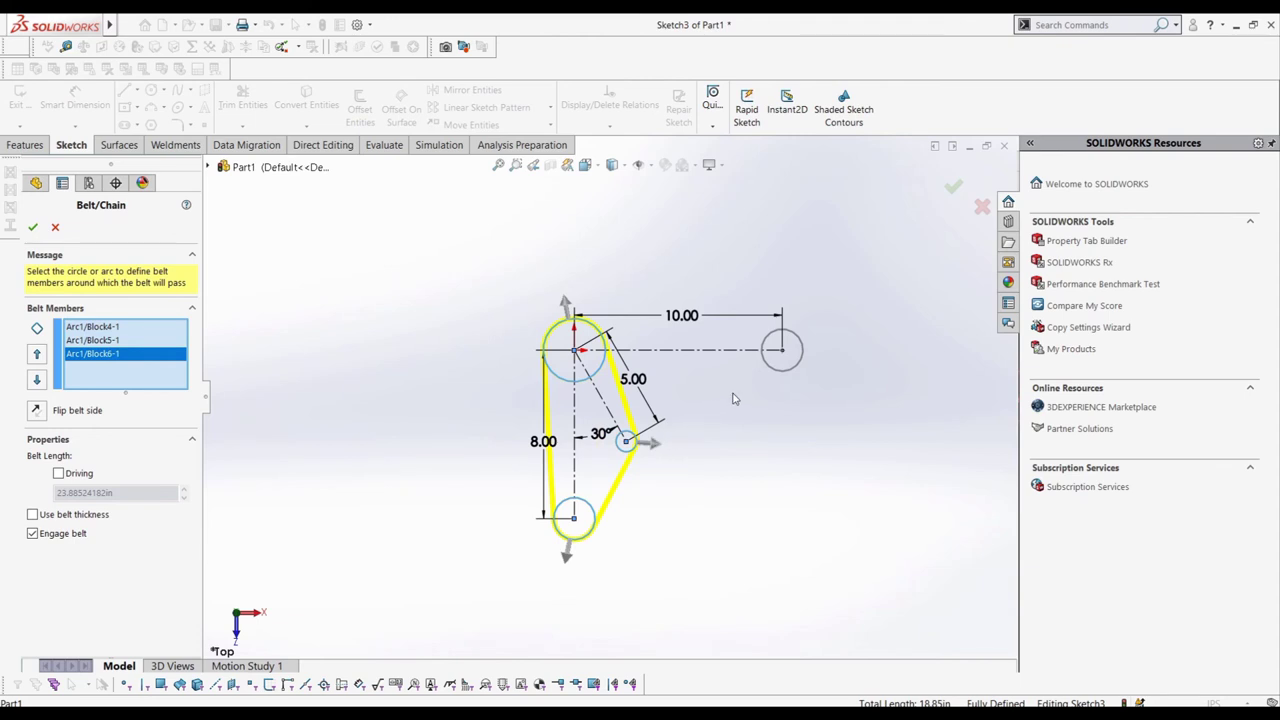
{"action": "left_click", "coordinate": [784, 382]}
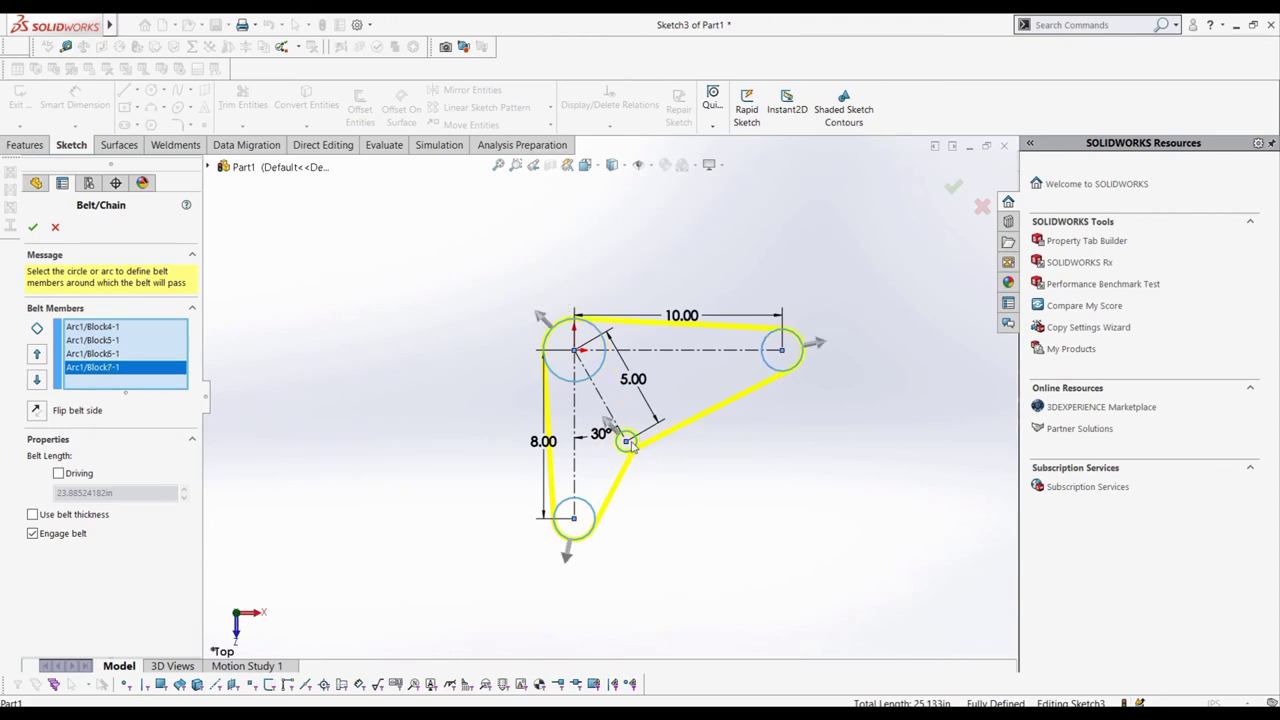
{"action": "scroll", "coordinate": [633, 445], "scroll_direction": "down", "scroll_amount": 5}
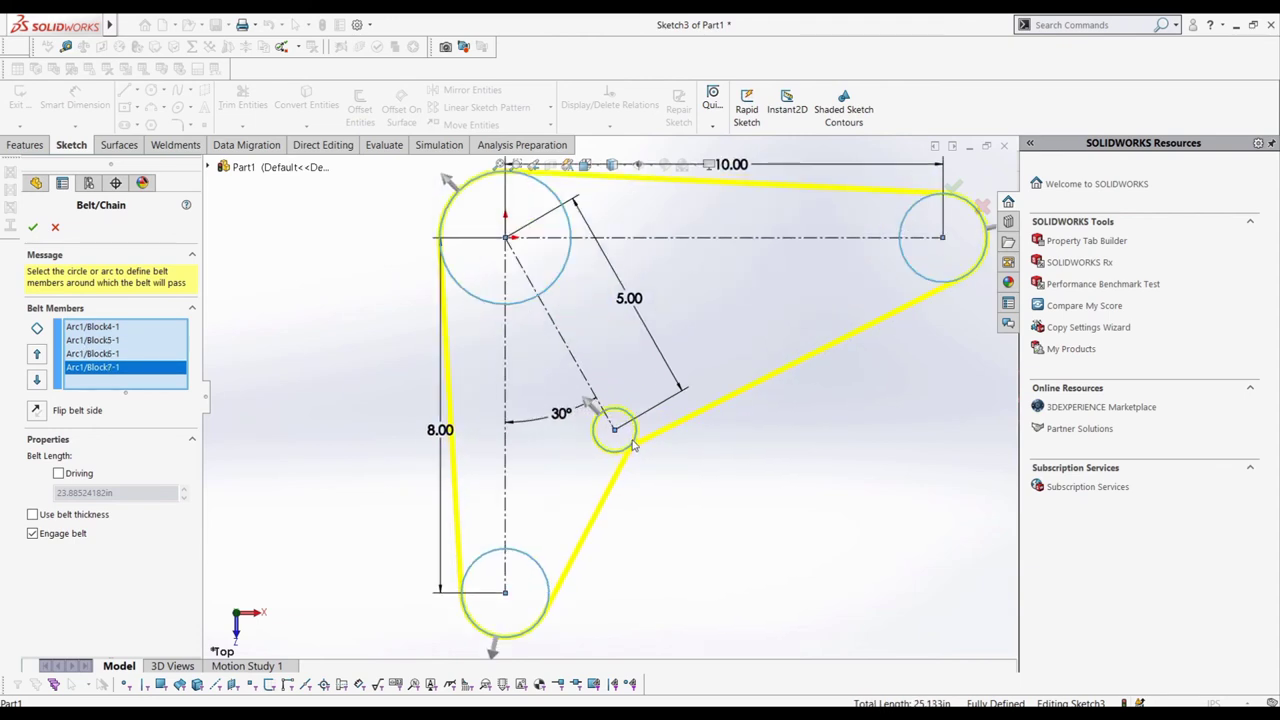
Move Block7-1 to the start of the belt members and Block5-1 below Block6-1
{"action": "key", "text": "f"}
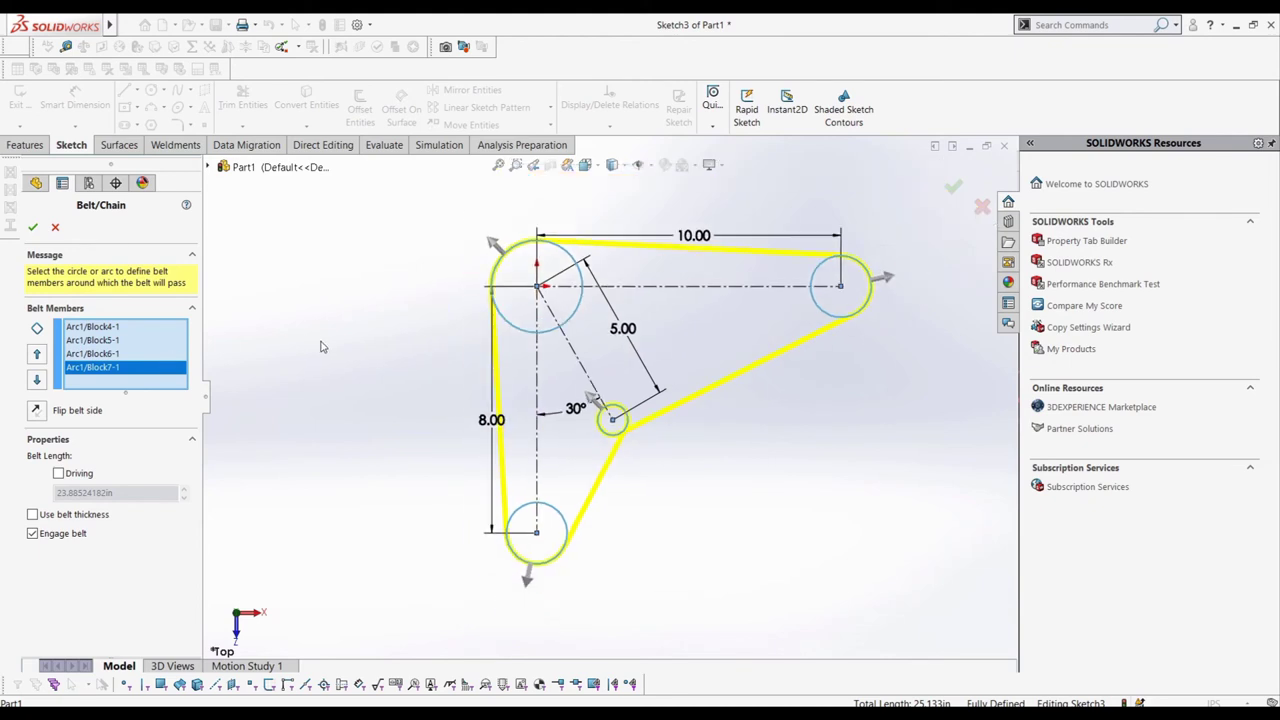
{"action": "left_click", "coordinate": [37, 355]}
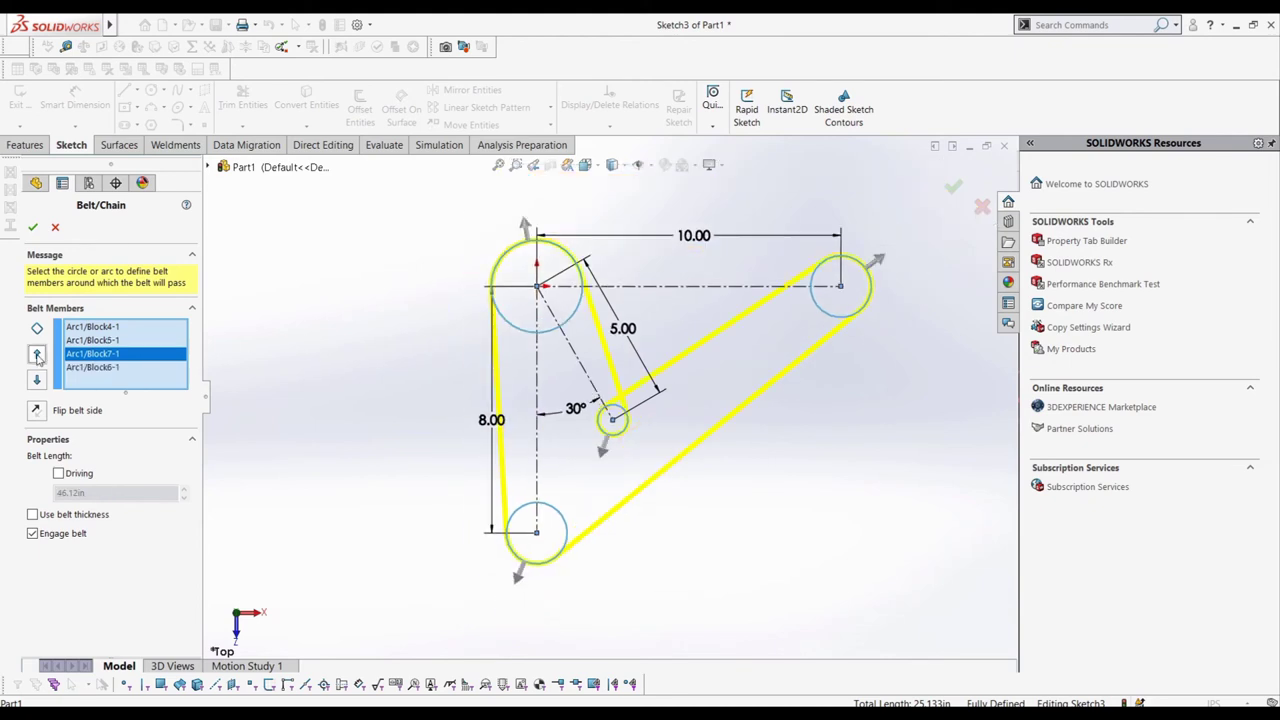
{"action": "left_click", "coordinate": [37, 355]}
{"action": "left_click", "coordinate": [37, 355]}
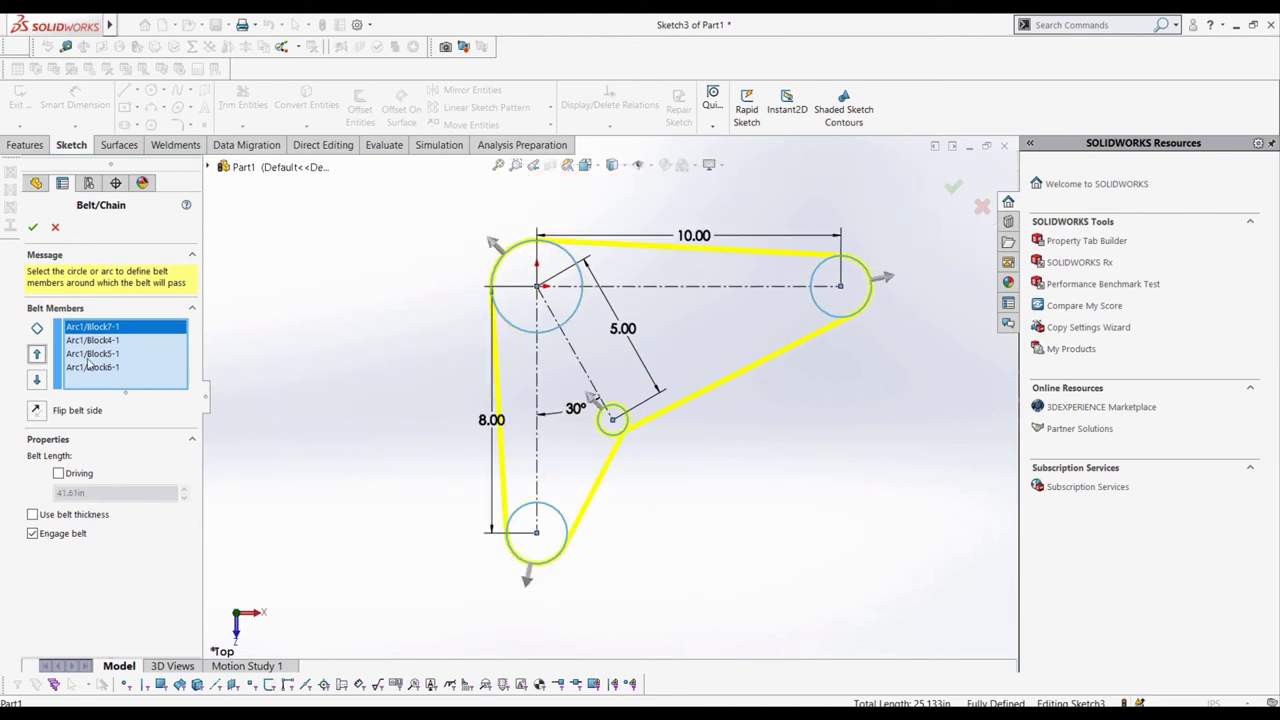
{"action": "left_click", "coordinate": [93, 354]}
{"action": "left_click", "coordinate": [37, 381]}
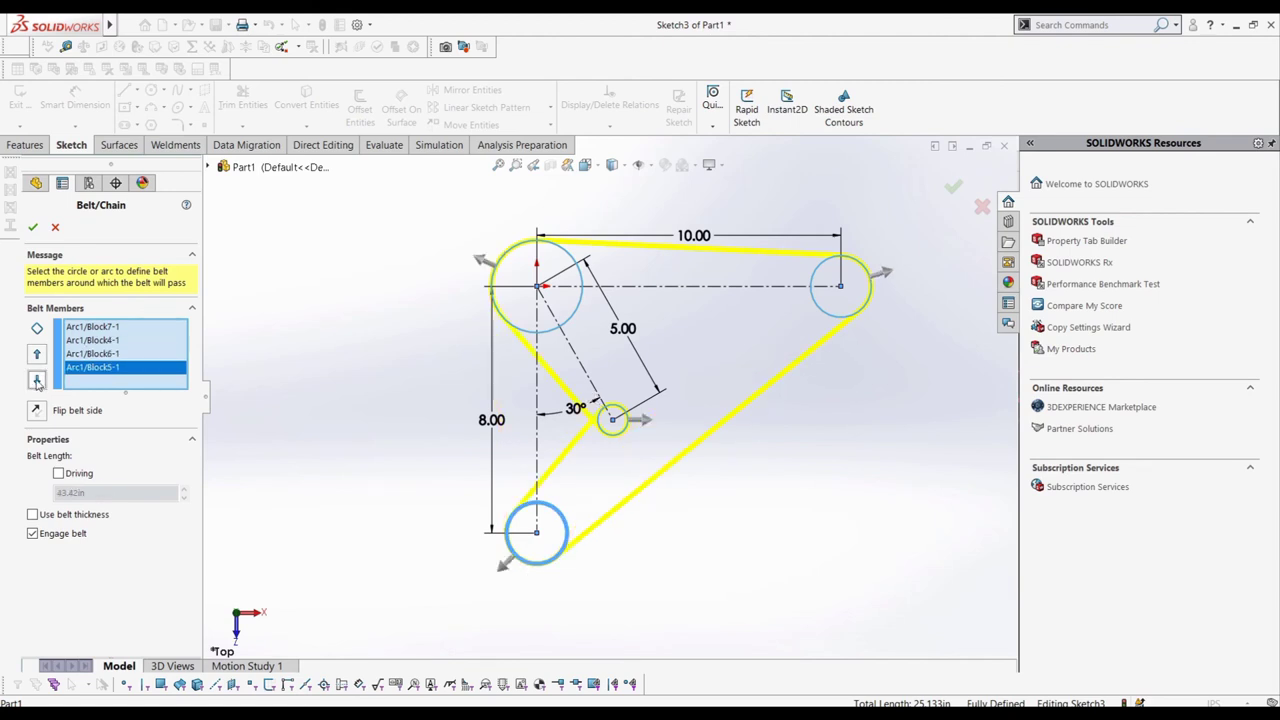
Remove and re-add the small circle as a belt member, then toggle Flip belt side
{"action": "left_click", "coordinate": [610, 436]}
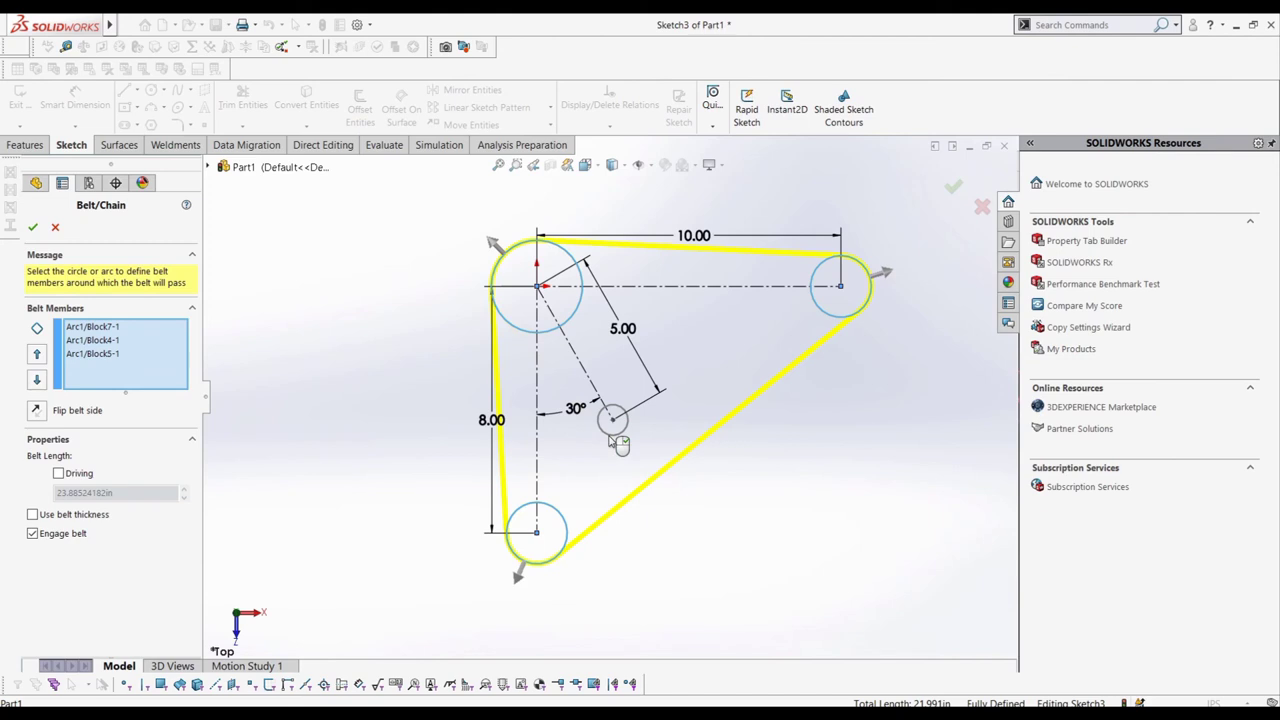
{"action": "left_click", "coordinate": [614, 441]}
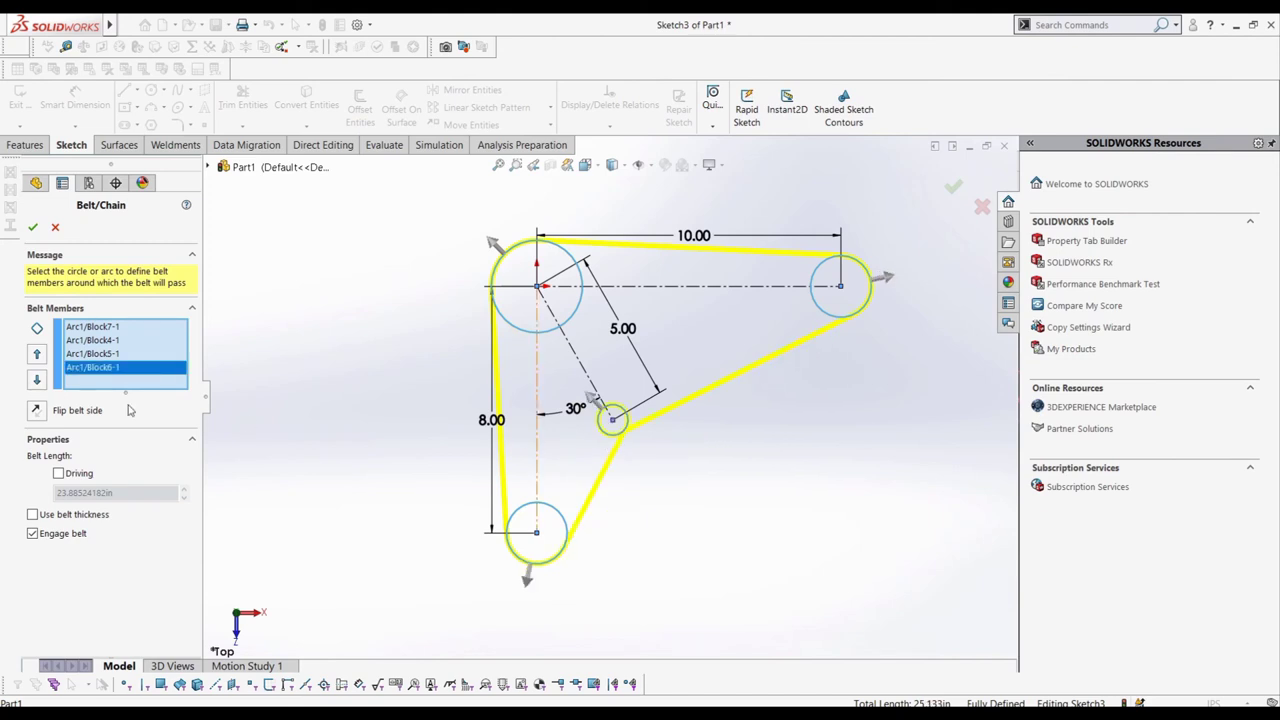
{"action": "left_click", "coordinate": [36, 410]}
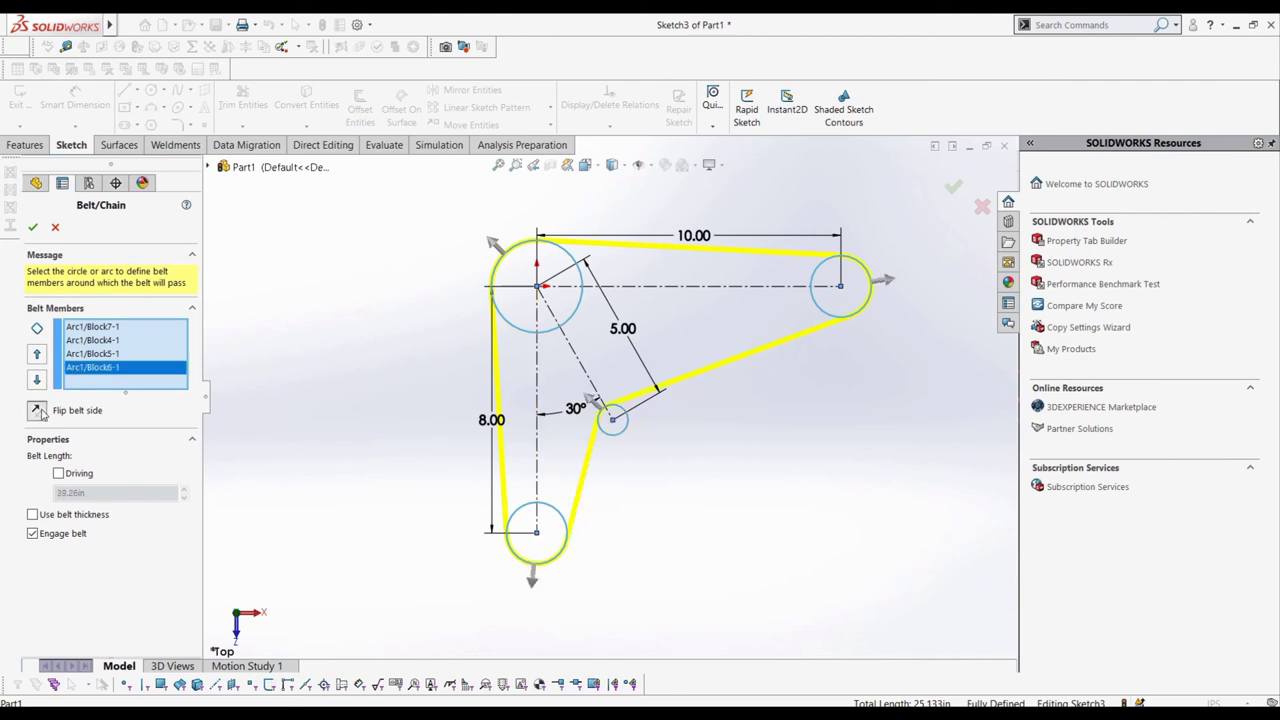
{"action": "left_click", "coordinate": [36, 410]}
{"action": "left_click", "coordinate": [36, 410]}
Put Block6-1 third in the order (Block7-1, Block4-1, Block6-1, Block5-1), giving 41.93in
{"action": "left_click", "coordinate": [37, 353]}
{"action": "left_click", "coordinate": [37, 353]}
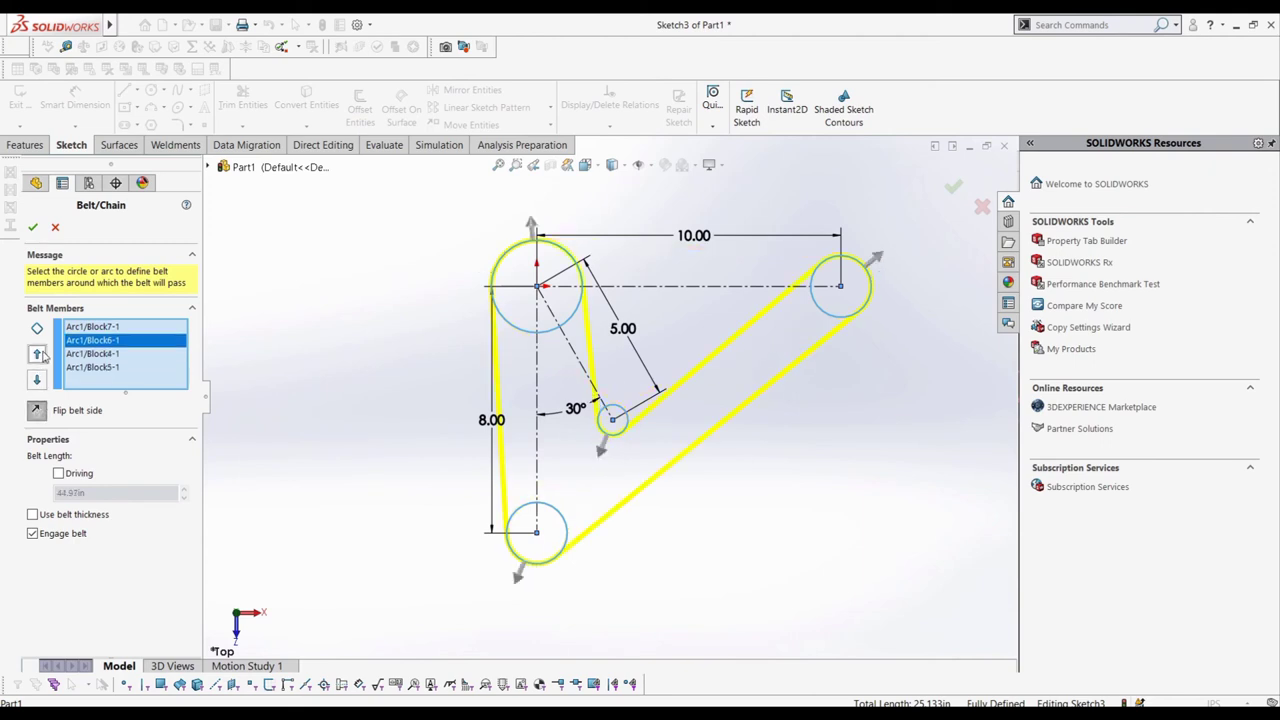
{"action": "left_click", "coordinate": [37, 353]}
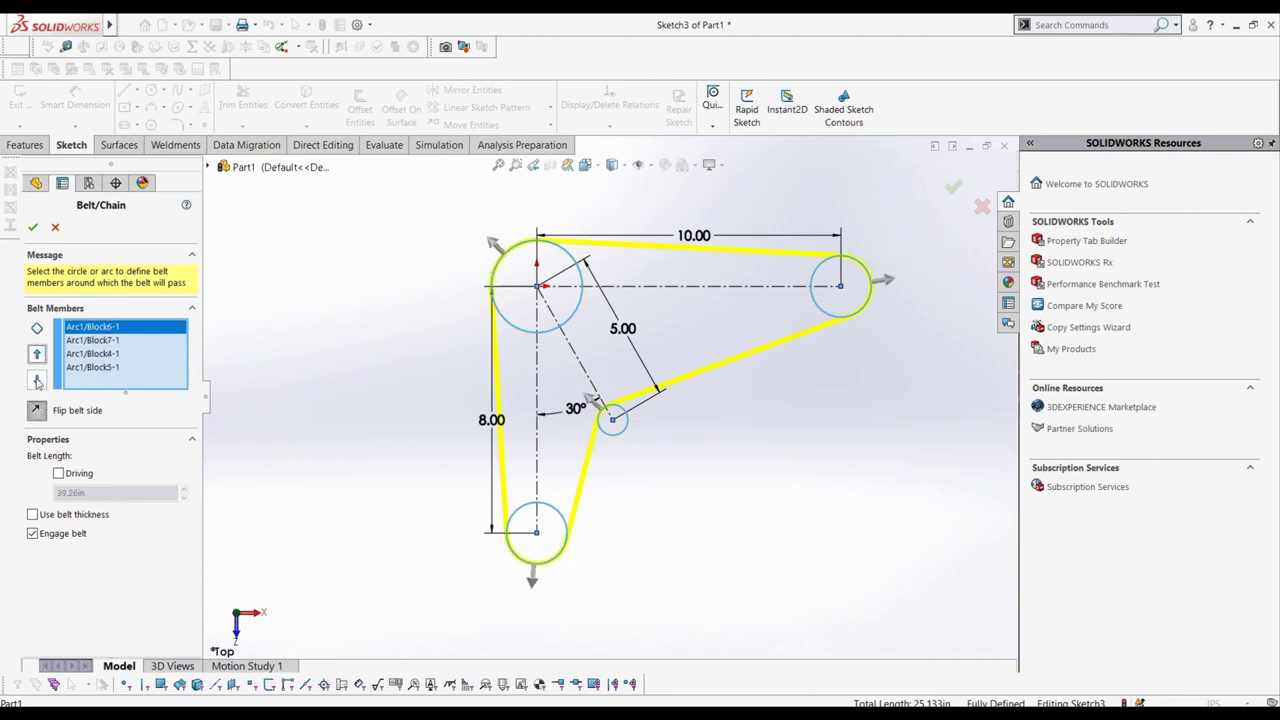
{"action": "left_click", "coordinate": [37, 381]}
{"action": "left_click", "coordinate": [37, 381]}
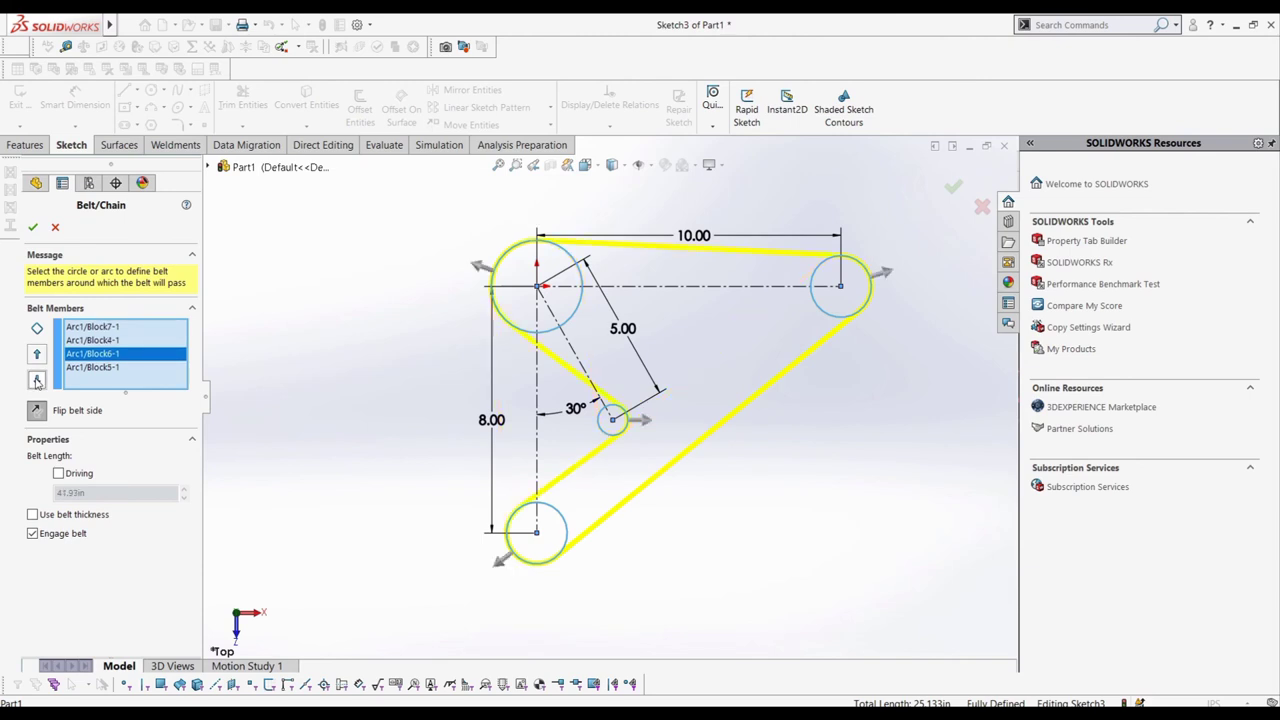
Enable Use belt thickness with a value of 1 and accept the Belt/Chain
{"action": "left_click", "coordinate": [33, 514]}
{"action": "left_click_drag", "start_coordinate": [98, 531], "coordinate": [34, 516]}
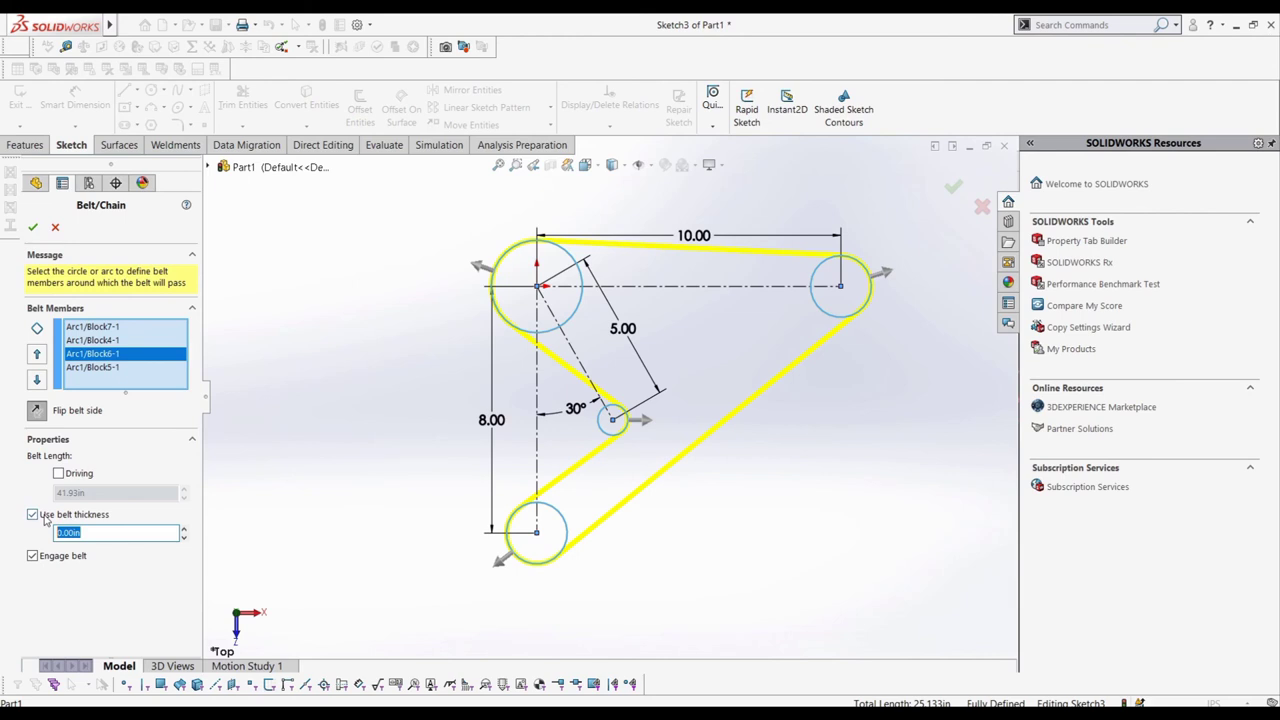
{"action": "type", "text": "1"}
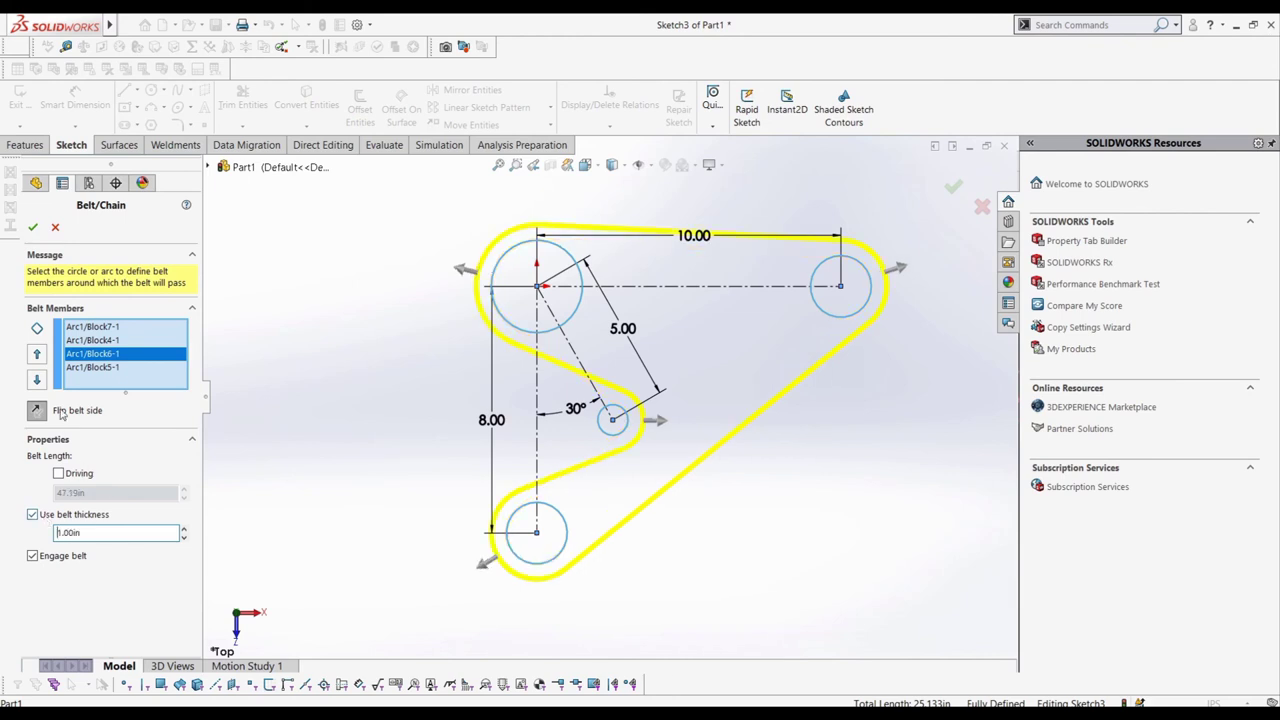
{"action": "left_click", "coordinate": [32, 227]}
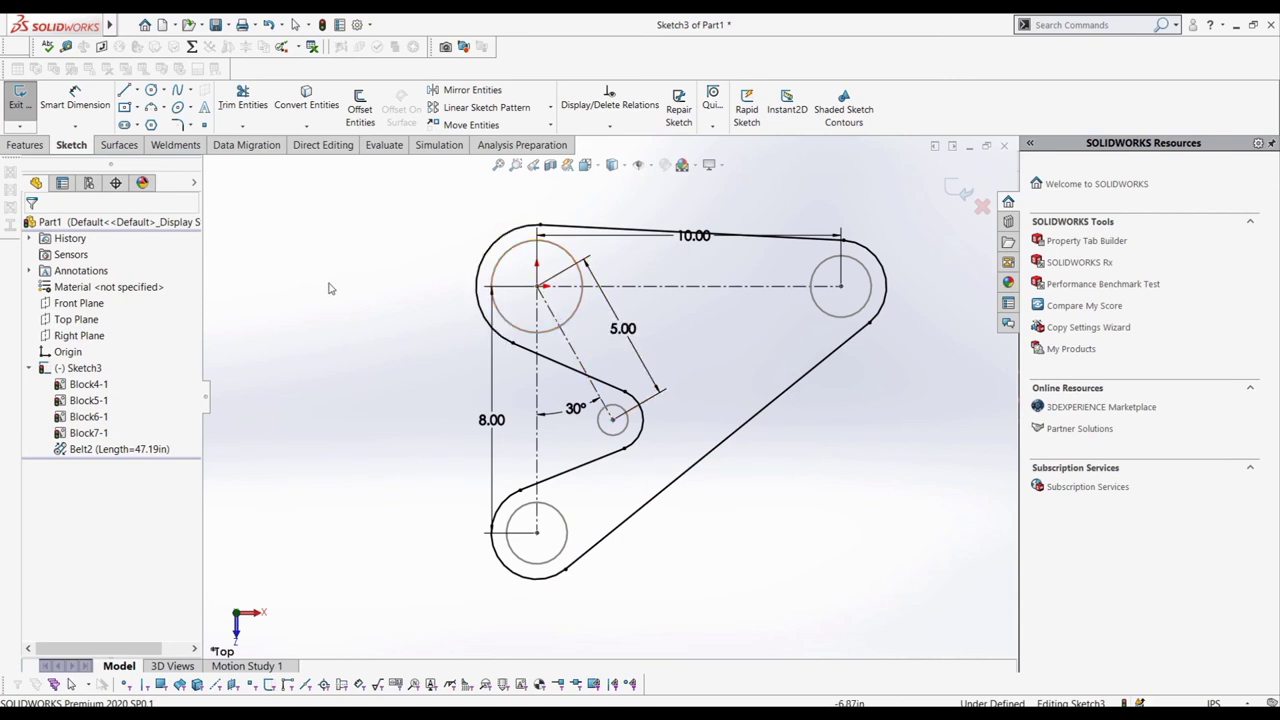
Open Measure, exit the sketch, and select all eight belt arcs and lines
{"action": "right_click_drag", "start_coordinate": [322, 274], "coordinate": [437, 343]}
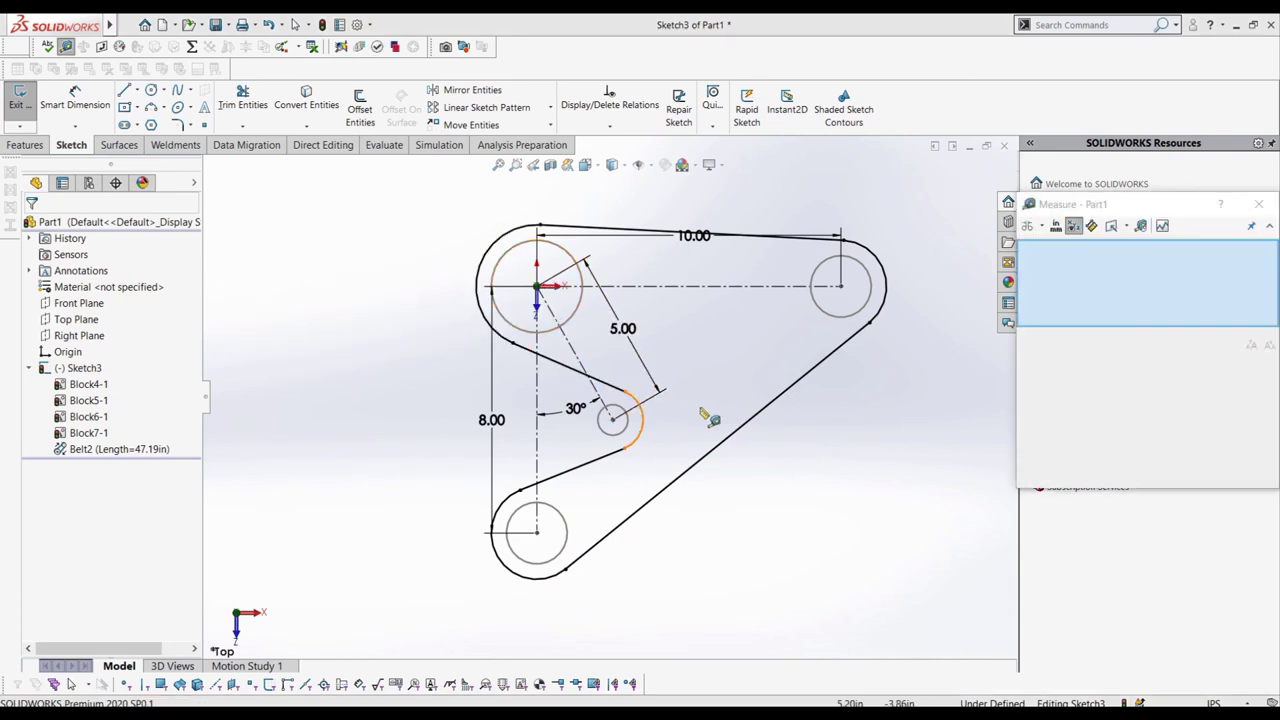
{"action": "key", "text": "ctrl+b"}
{"action": "left_click", "coordinate": [810, 375]}
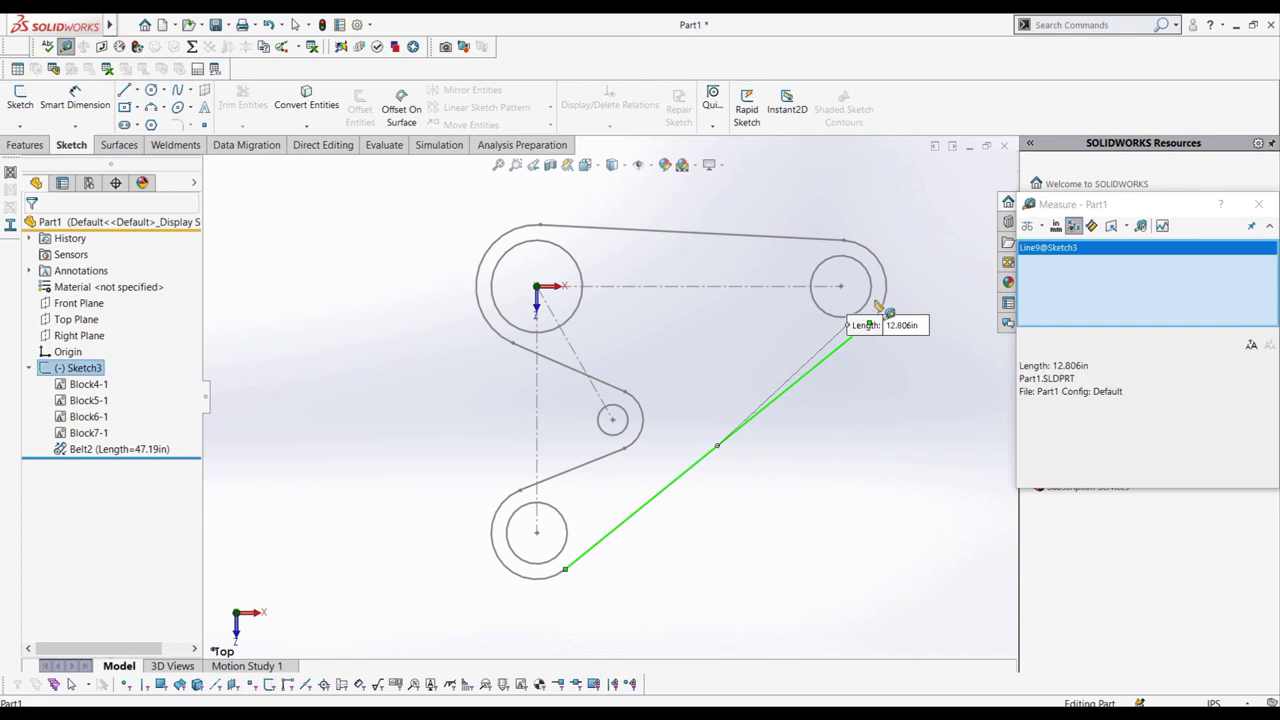
{"action": "left_click", "coordinate": [885, 285]}
{"action": "left_click", "coordinate": [800, 239]}
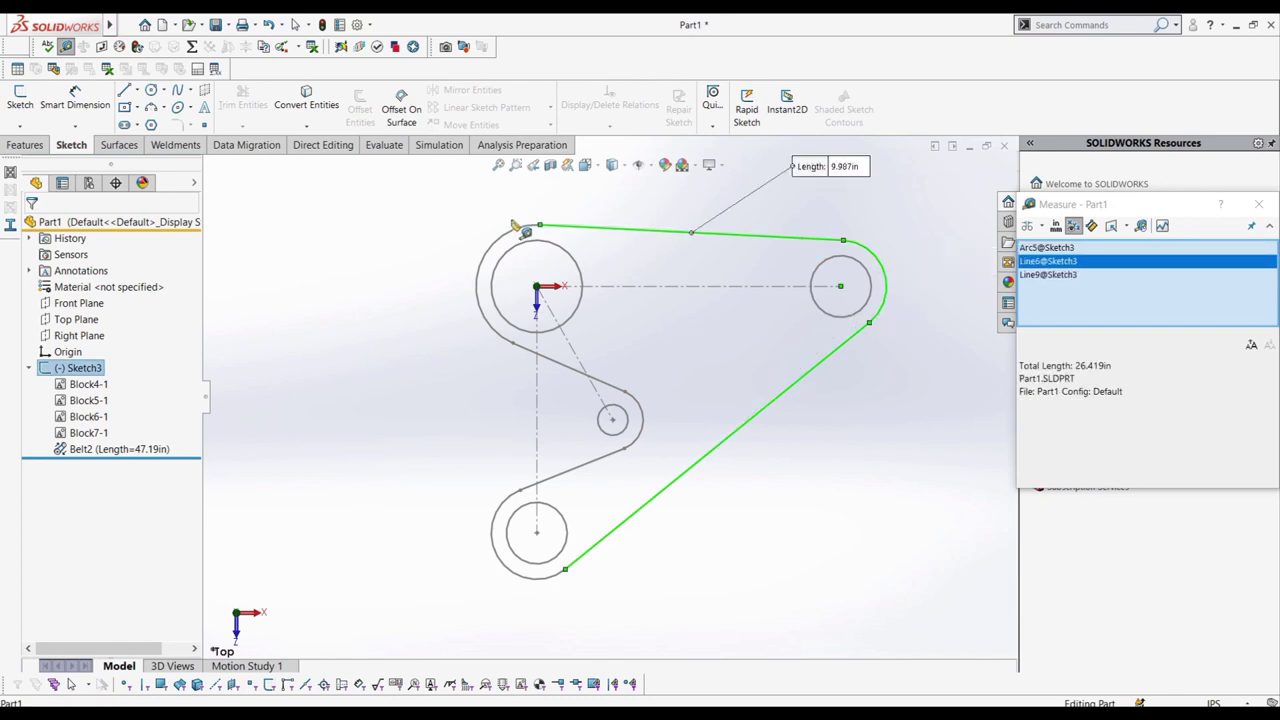
{"action": "left_click", "coordinate": [518, 228]}
{"action": "left_click", "coordinate": [560, 363]}
{"action": "left_click", "coordinate": [643, 424]}
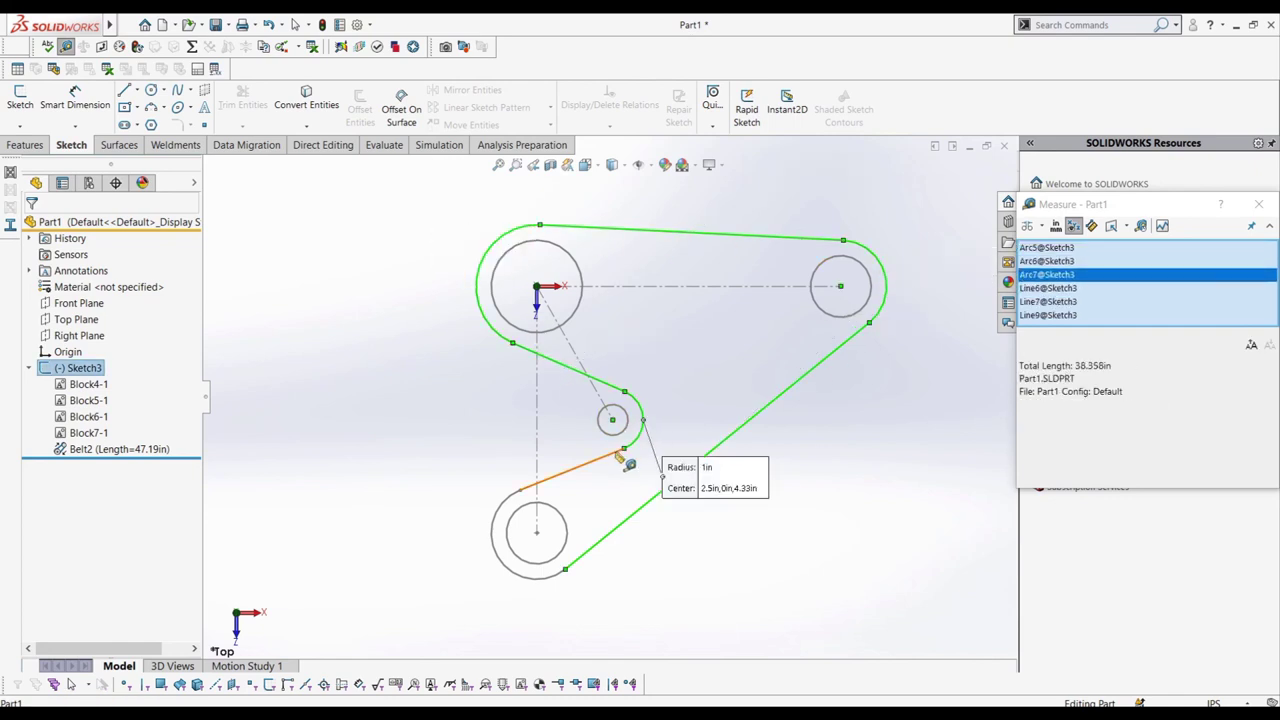
{"action": "left_click", "coordinate": [616, 451]}
{"action": "left_click", "coordinate": [509, 505]}
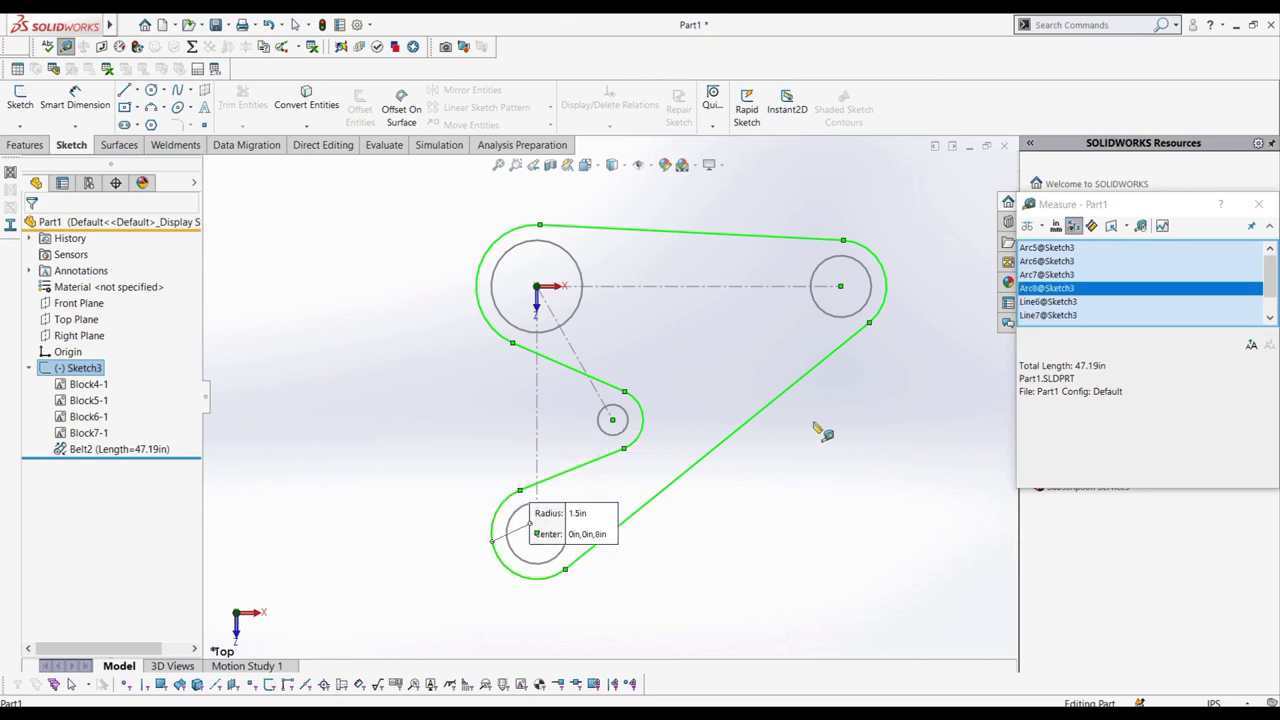
Set measurement precision to 4 decimals, read the 47.1902in total, and close Measure
{"action": "left_click", "coordinate": [1073, 226]}
{"action": "left_click", "coordinate": [171, 151]}
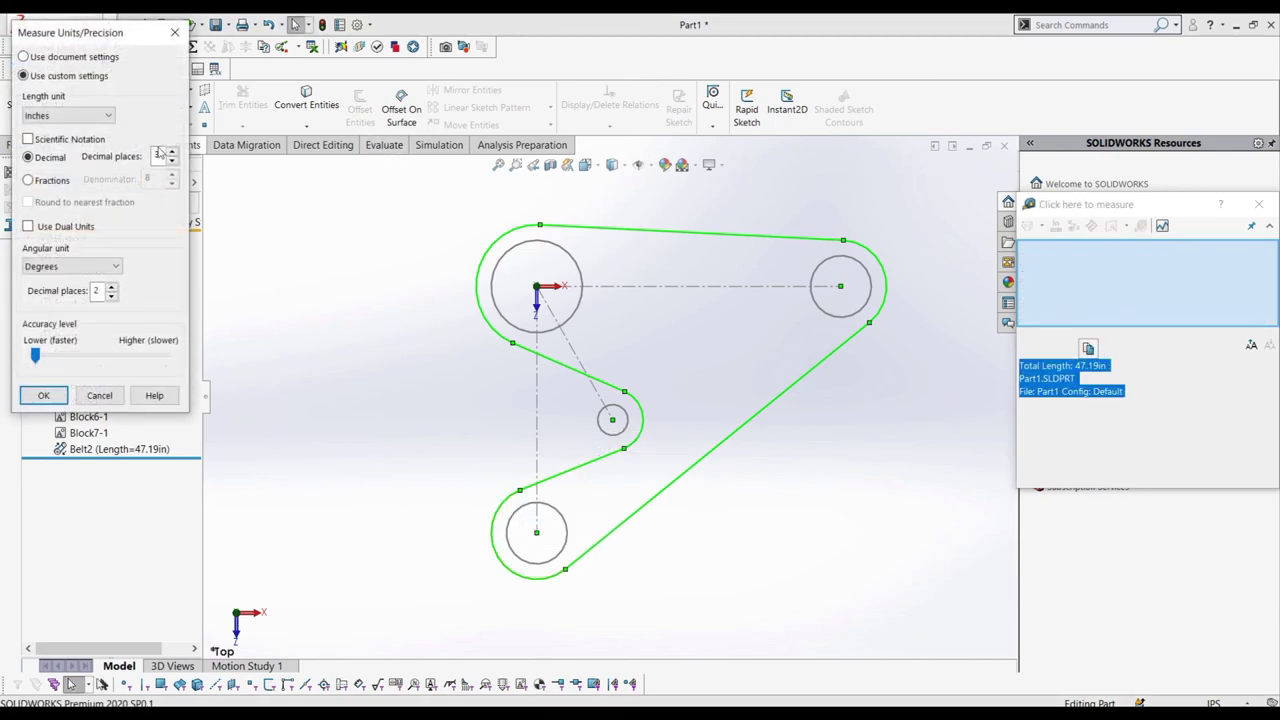
{"action": "left_click", "coordinate": [67, 397]}
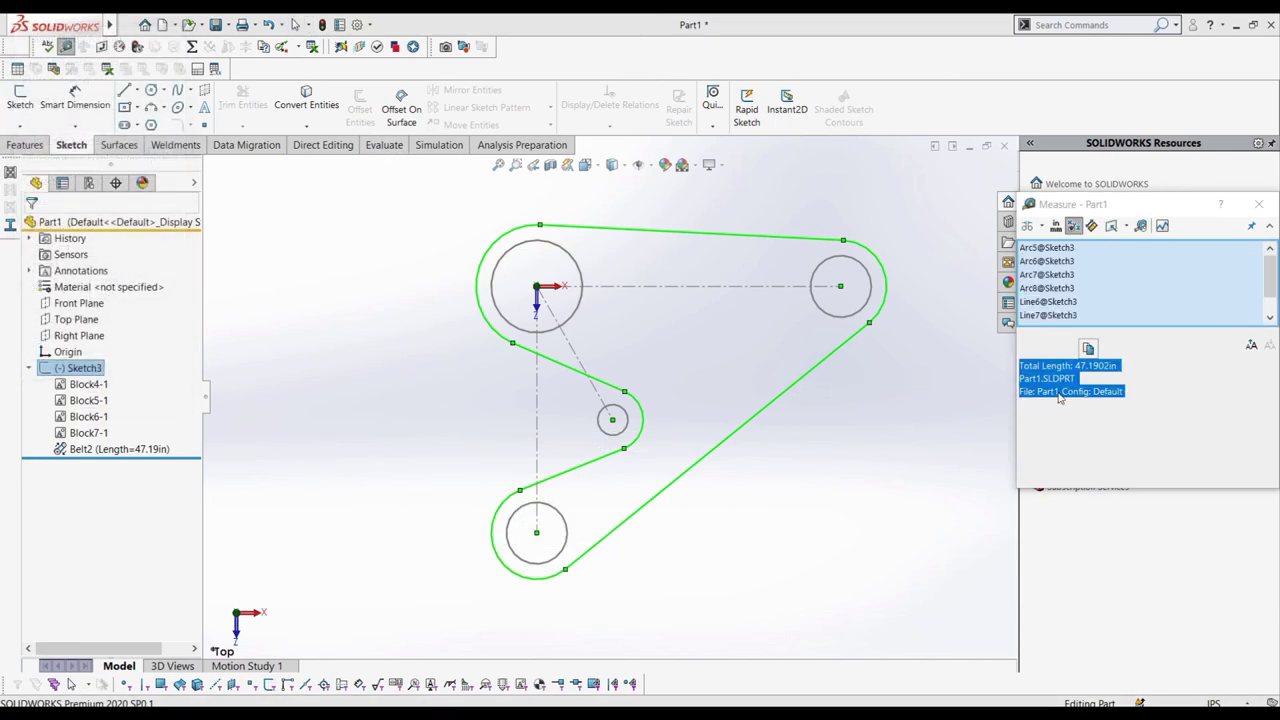
{"action": "left_click_drag", "start_coordinate": [1076, 366], "coordinate": [1112, 369]}
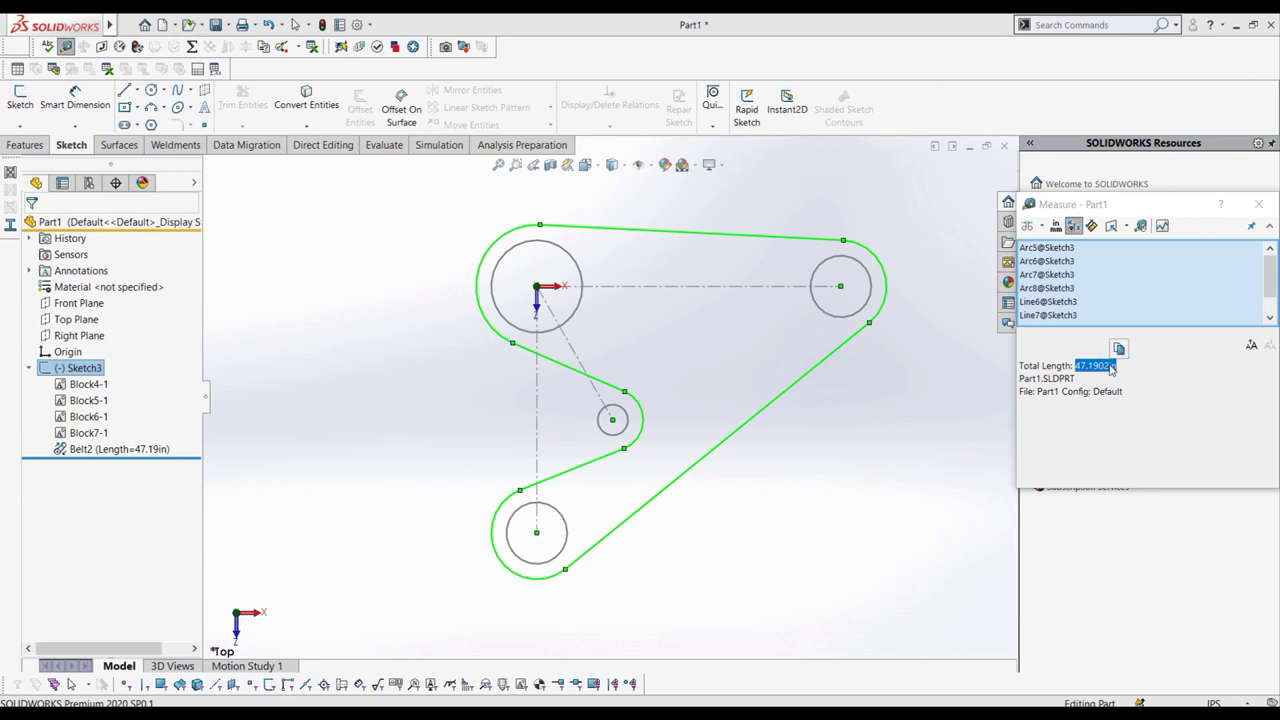
{"action": "left_click", "coordinate": [1258, 204]}
{"action": "key", "text": "z"}
{"action": "key", "text": "z"}
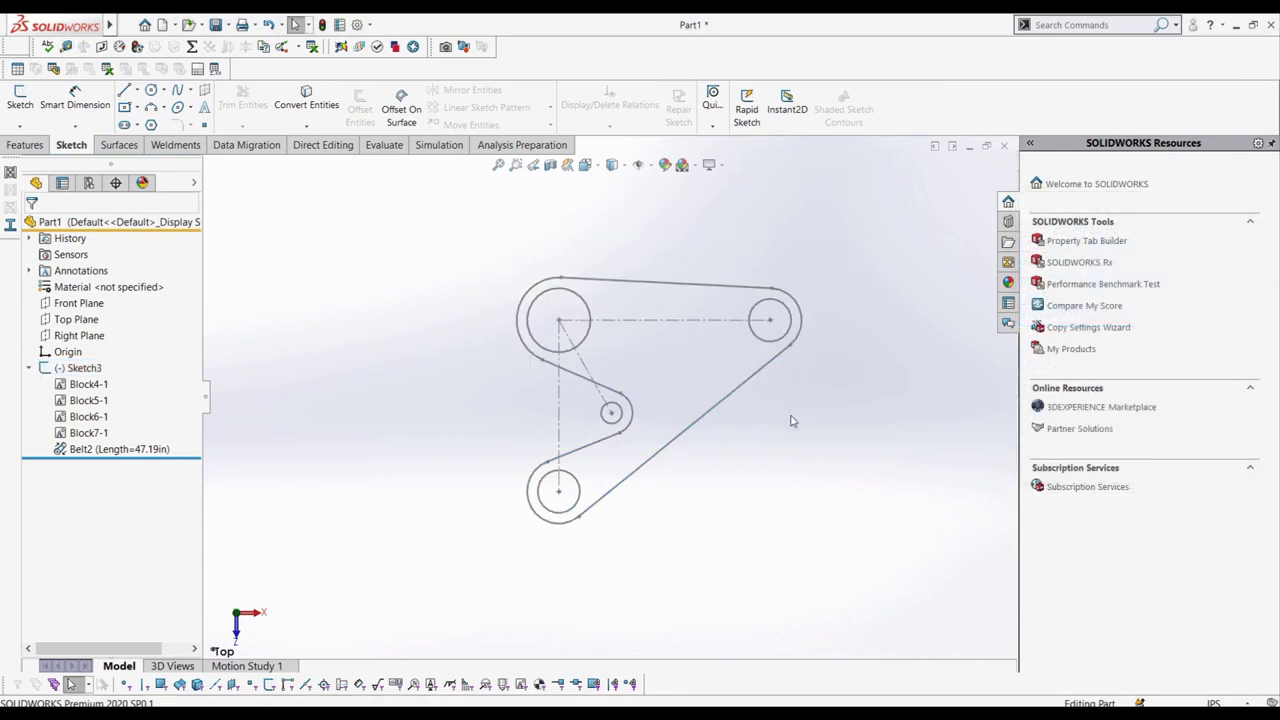